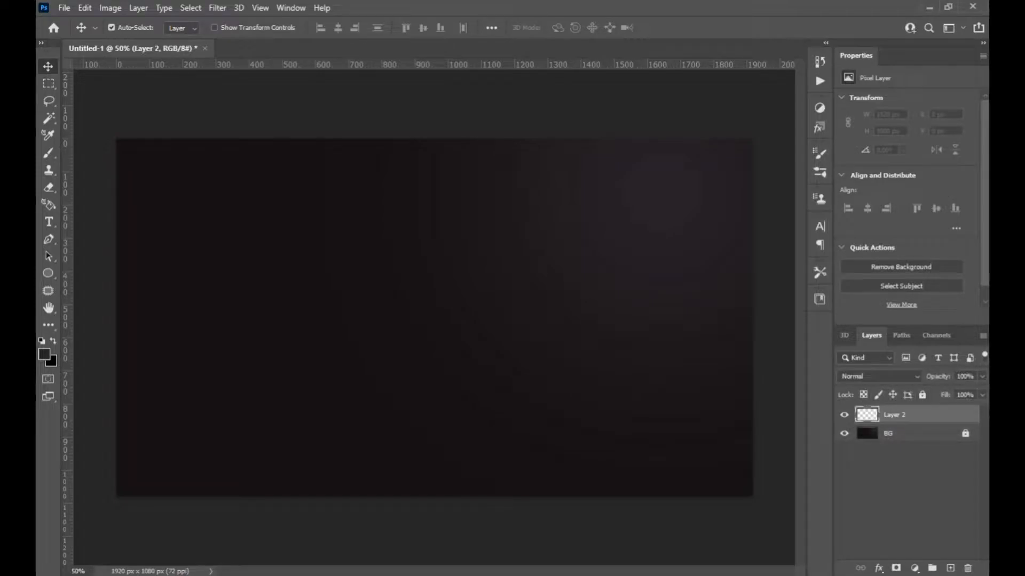
- Draw a dark grey ellipse about 986 × 1042 px and move it over the canvas's upper-left corner
{"action": "key", "text": "u"}
{"action": "left_click_drag", "start_coordinate": [285, 192], "coordinate": [612, 537]}
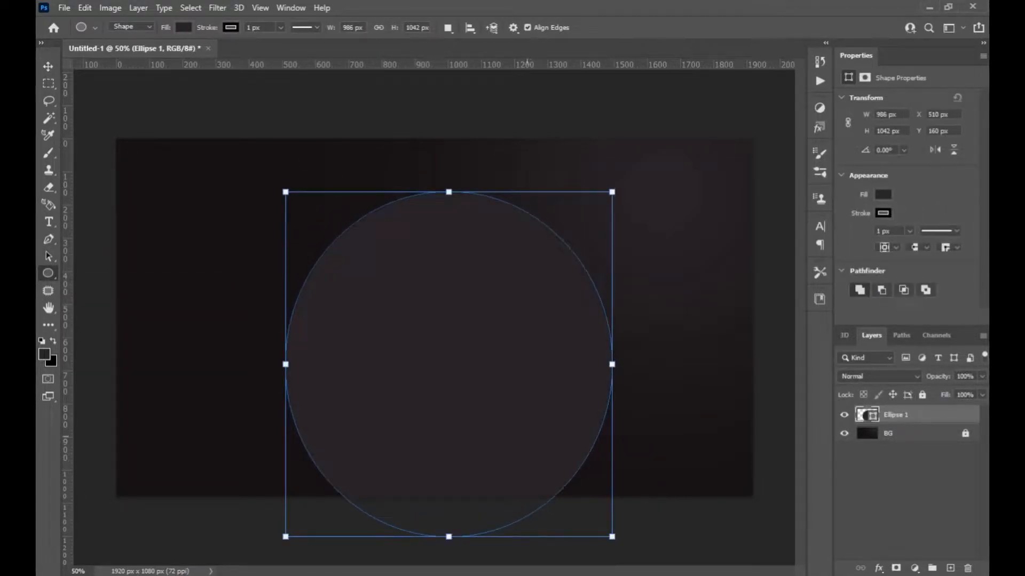
{"action": "key", "text": "v"}
{"action": "left_click_drag", "start_coordinate": [539, 416], "coordinate": [307, 288]}
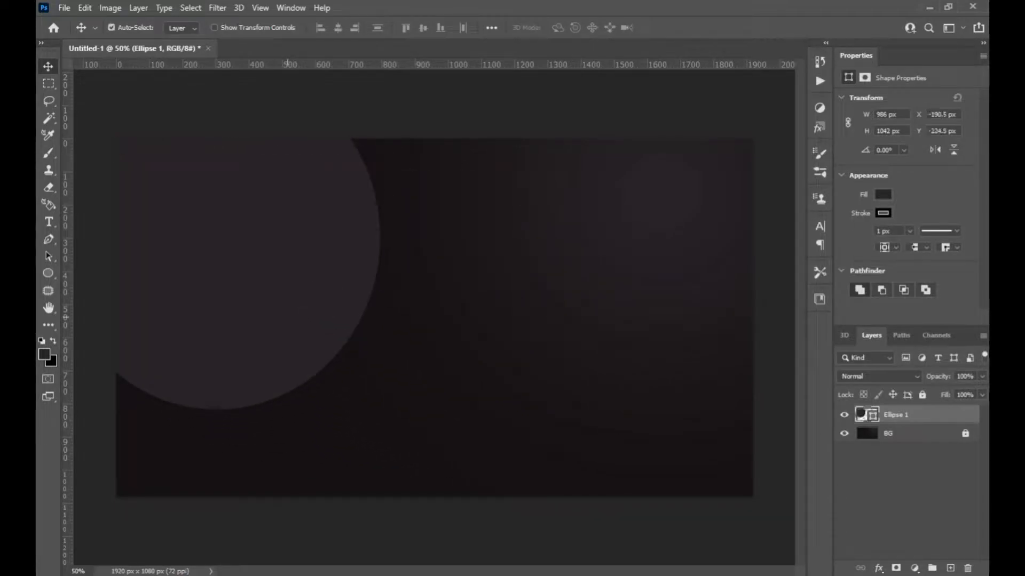
- Stretch the ellipse wider toward the right and shift it slightly up and to the left
{"action": "key", "text": "ctrl+t"}
{"action": "left_click_drag", "start_coordinate": [380, 237], "coordinate": [456, 237]}
{"action": "left_click_drag", "start_coordinate": [388, 300], "coordinate": [359, 275]}
- Warp the ellipse into a smooth wave that curves along the canvas's top and left edges
{"action": "right_click", "coordinate": [356, 276]}
{"action": "left_click", "coordinate": [382, 366]}
{"action": "left_click_drag", "start_coordinate": [426, 385], "coordinate": [145, 133]}
{"action": "left_click_drag", "start_coordinate": [409, 143], "coordinate": [428, 120]}
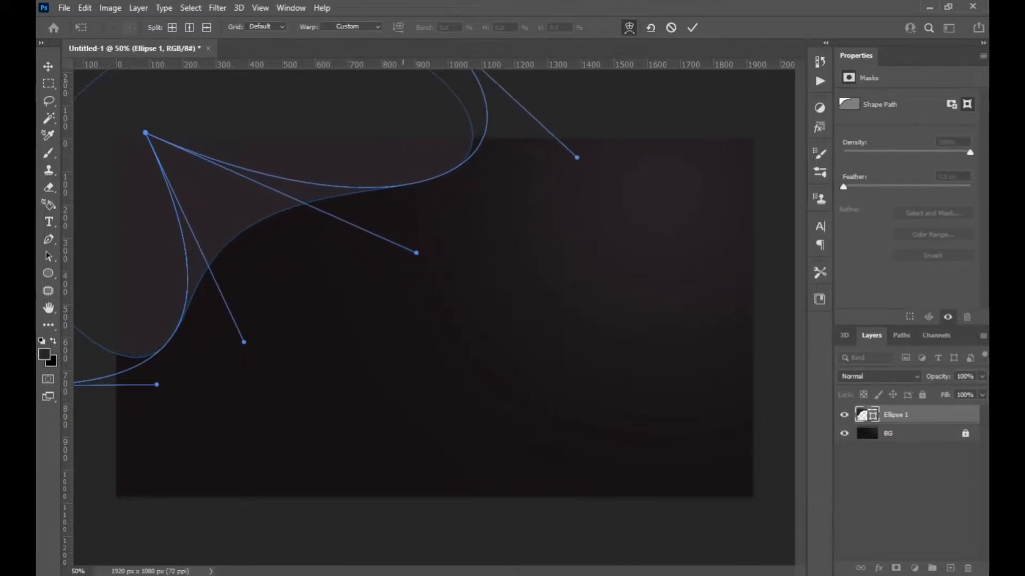
{"action": "left_click_drag", "start_coordinate": [367, 160], "coordinate": [369, 181]}
{"action": "left_click_drag", "start_coordinate": [142, 330], "coordinate": [160, 392]}
{"action": "left_click_drag", "start_coordinate": [251, 255], "coordinate": [224, 220]}
{"action": "left_click_drag", "start_coordinate": [163, 361], "coordinate": [151, 344]}
{"action": "left_click_drag", "start_coordinate": [216, 211], "coordinate": [195, 186]}
{"action": "left_click_drag", "start_coordinate": [319, 197], "coordinate": [268, 198]}
{"action": "left_click_drag", "start_coordinate": [385, 193], "coordinate": [391, 211]}
{"action": "left_click_drag", "start_coordinate": [183, 203], "coordinate": [180, 191]}
{"action": "left_click_drag", "start_coordinate": [171, 312], "coordinate": [167, 307]}
{"action": "key", "text": "Return"}
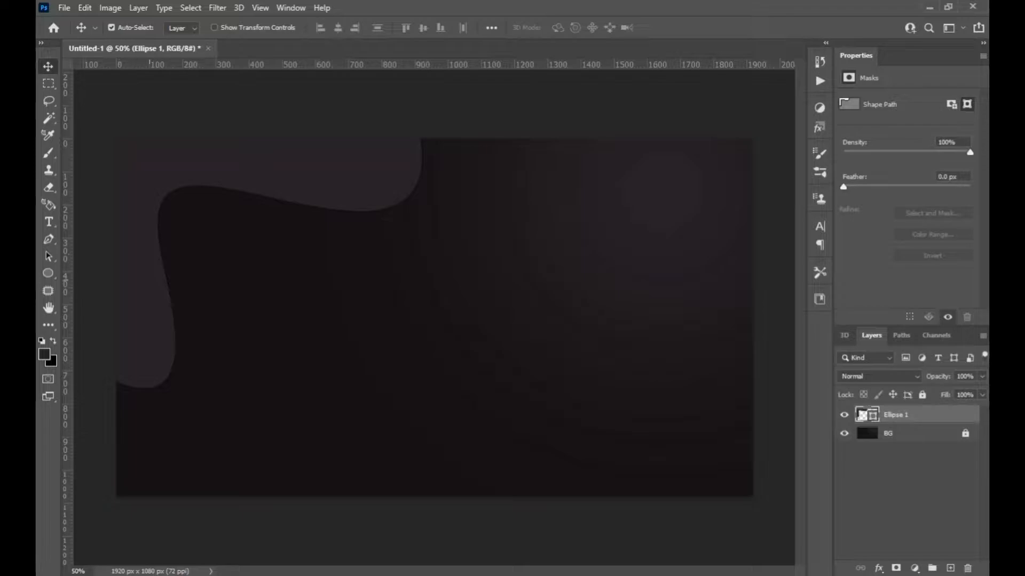
- Duplicate the wave shape and offset the copy slightly up and to the left of the original
{"action": "left_click_drag", "start_coordinate": [381, 248], "coordinate": [365, 229]}
{"action": "left_click_drag", "start_coordinate": [362, 264], "coordinate": [364, 268]}
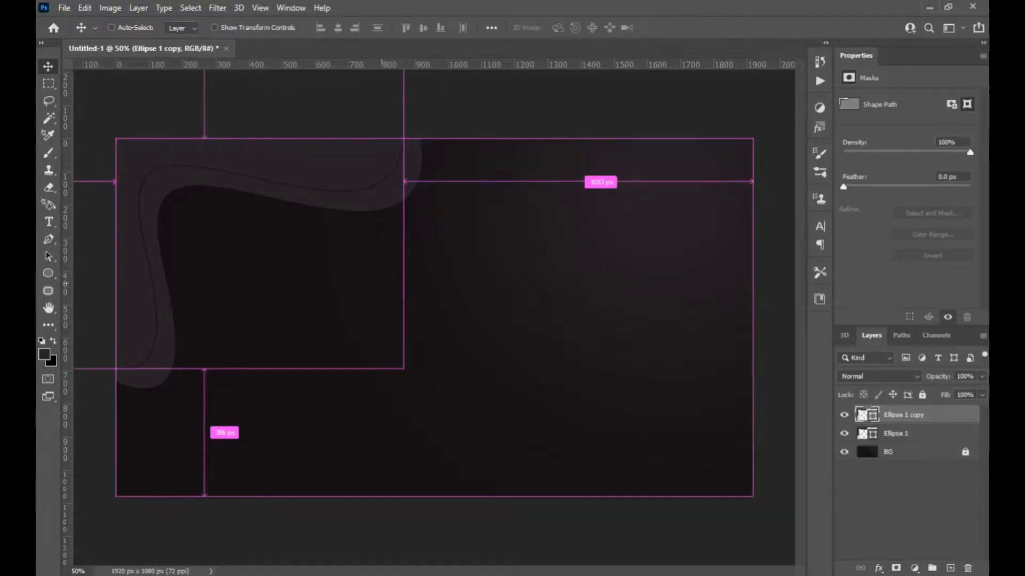
- Rasterize both wave layers, Ellipse 1 and Ellipse 1 copy
{"action": "right_click", "coordinate": [919, 432]}
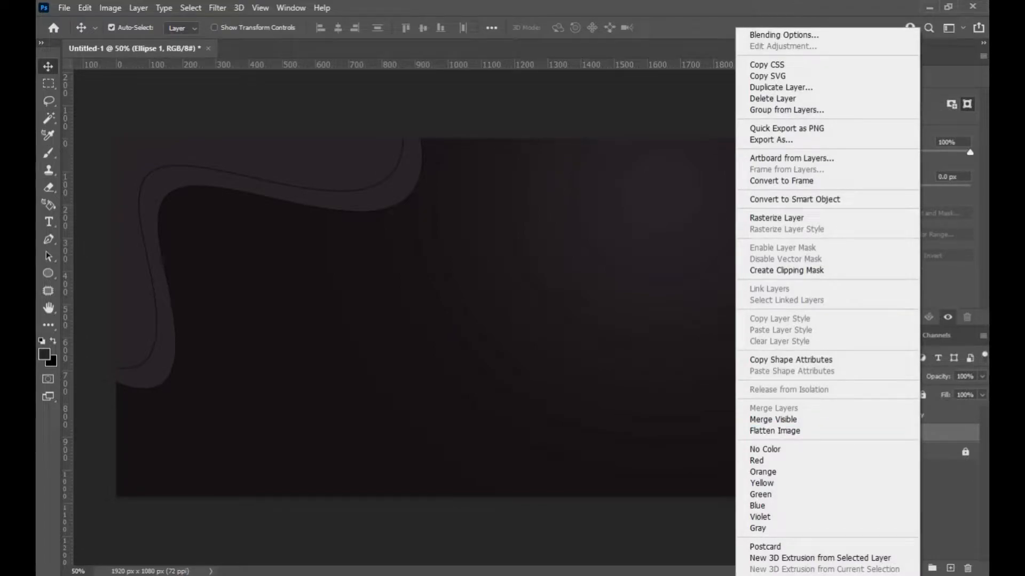
{"action": "left_click", "coordinate": [777, 218]}
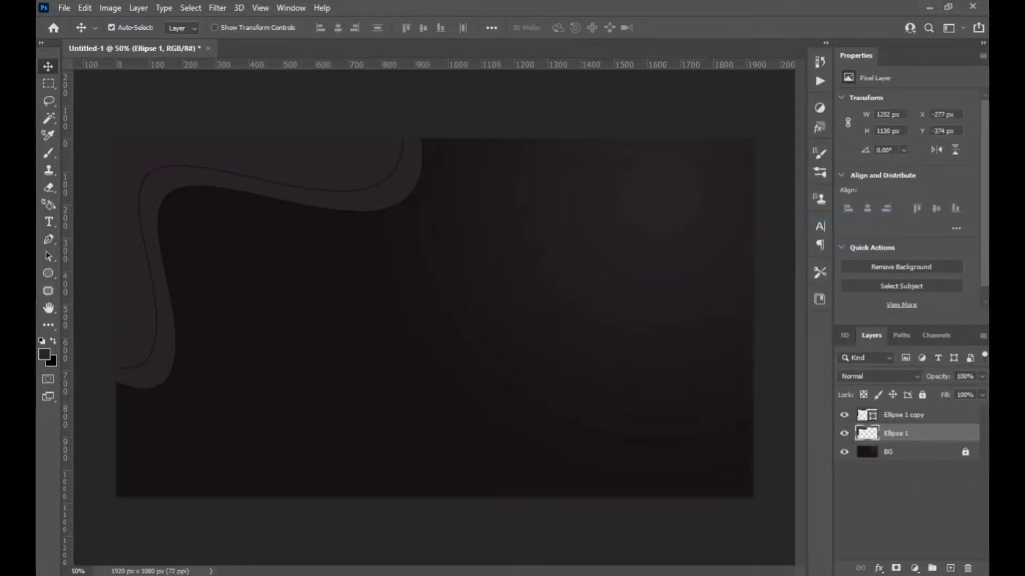
{"action": "left_click", "coordinate": [950, 568]}
{"action": "key", "text": "Delete"}
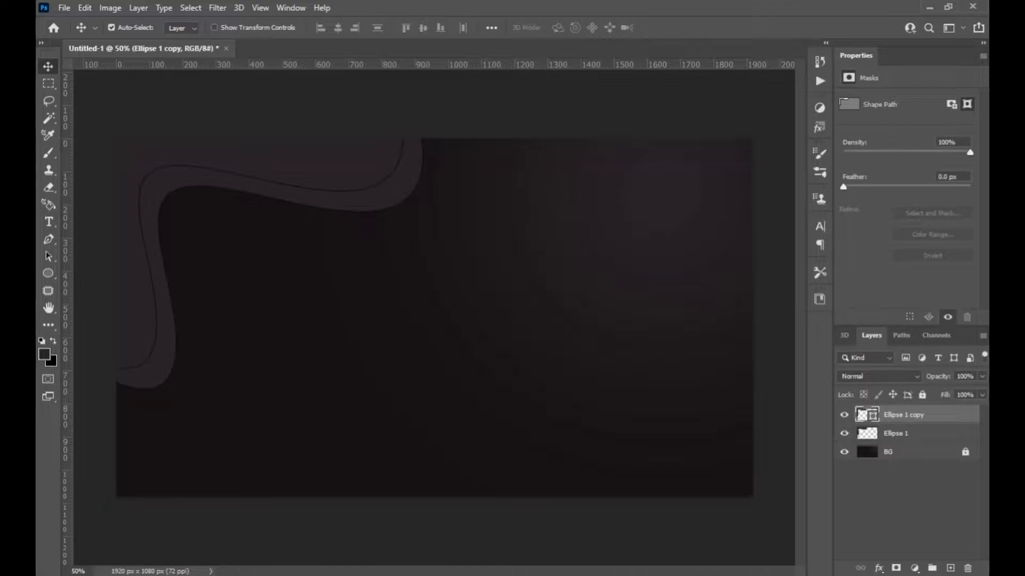
{"action": "right_click", "coordinate": [897, 415]}
{"action": "left_click", "coordinate": [776, 217]}
- With the copy hidden, shade the Ellipse 1 wave's inner corner on a new layer using a soft near-black brush, at 63% layer opacity
{"action": "left_click", "coordinate": [902, 433]}
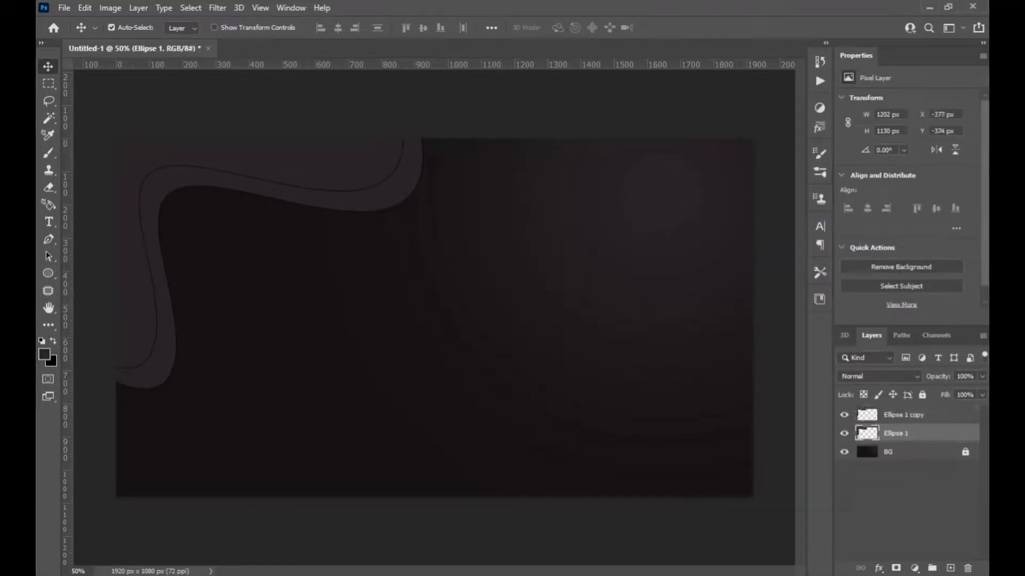
{"action": "left_click", "coordinate": [950, 568]}
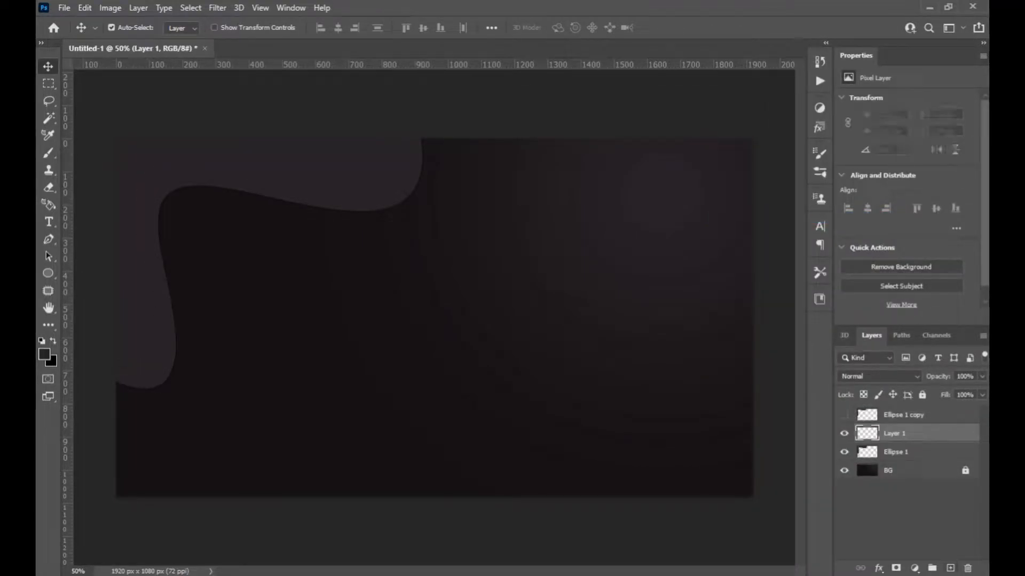
{"action": "key", "text": "b"}
{"action": "left_click_drag", "start_coordinate": [387, 269], "coordinate": [292, 266]}
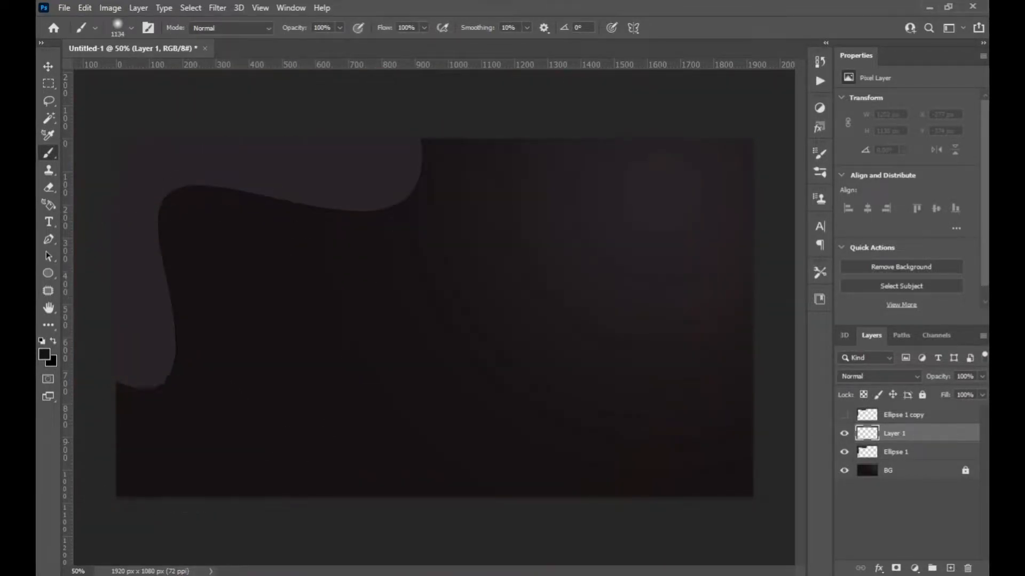
{"action": "mouse_move", "coordinate": [304, 347]}
{"action": "left_mouse_down"}
{"action": "mouse_move", "coordinate": [318, 363]}
{"action": "mouse_move", "coordinate": [105, 101]}
{"action": "left_mouse_up"}
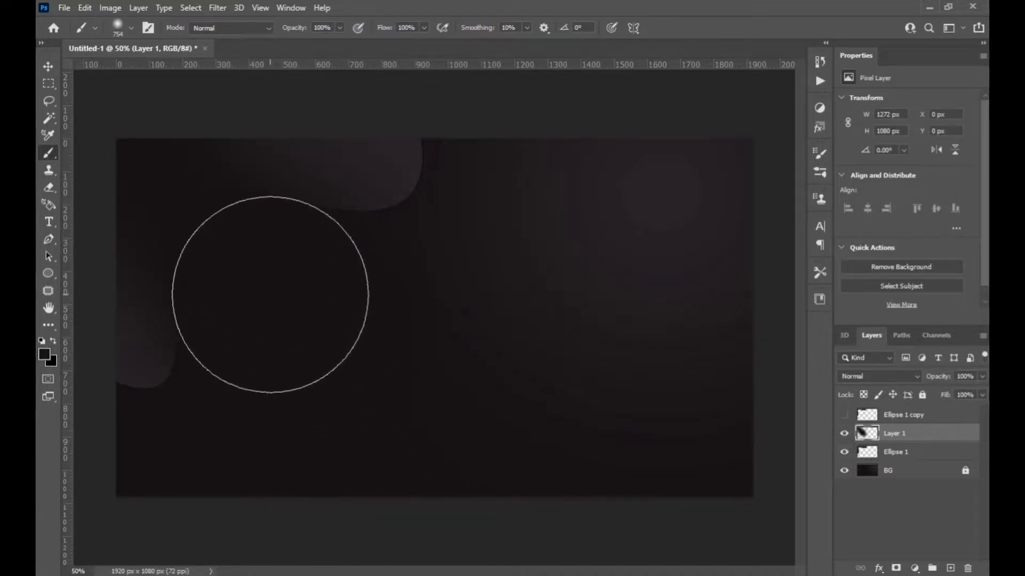
{"action": "left_click", "coordinate": [982, 376]}
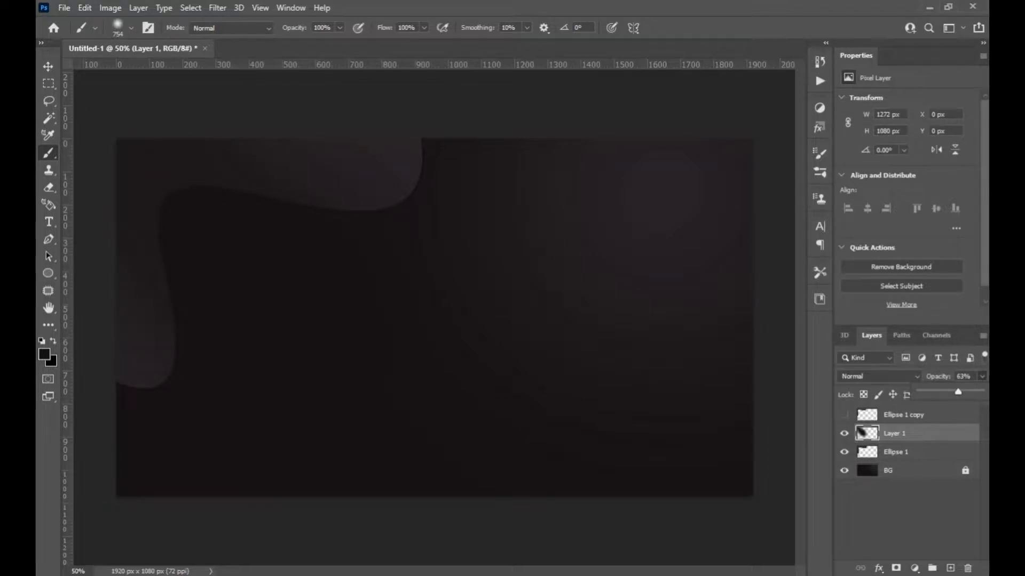
- Try merging the shading layer with Ellipse 1 and starting a new layer above Ellipse 1 copy
{"action": "right_click", "coordinate": [915, 434]}
{"action": "left_click", "coordinate": [822, 408]}
{"action": "left_click", "coordinate": [844, 415]}
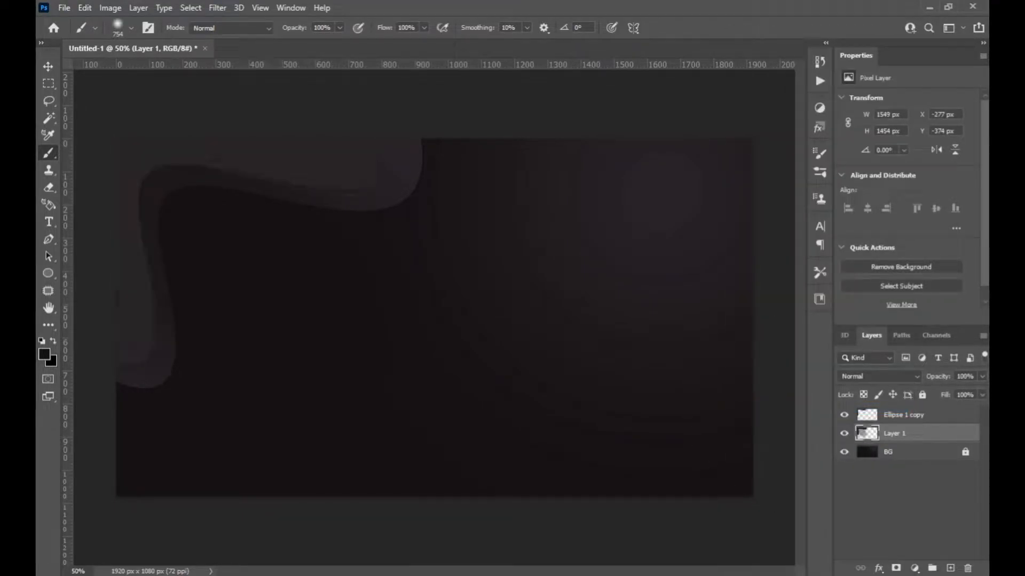
{"action": "left_click", "coordinate": [908, 415]}
{"action": "left_click", "coordinate": [950, 569]}
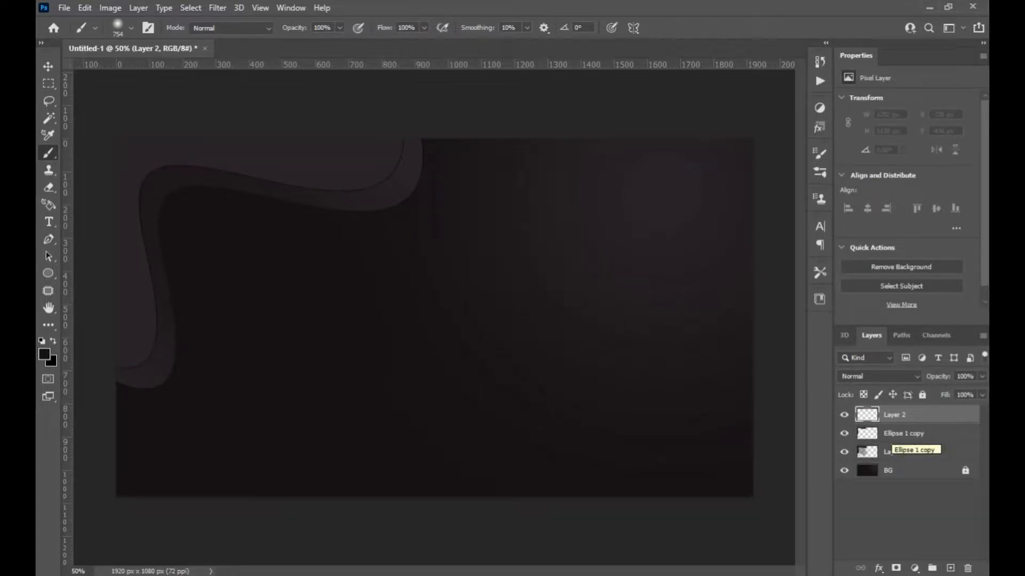
{"action": "key", "text": "Delete"}
{"action": "key", "text": "ctrl+comma"}
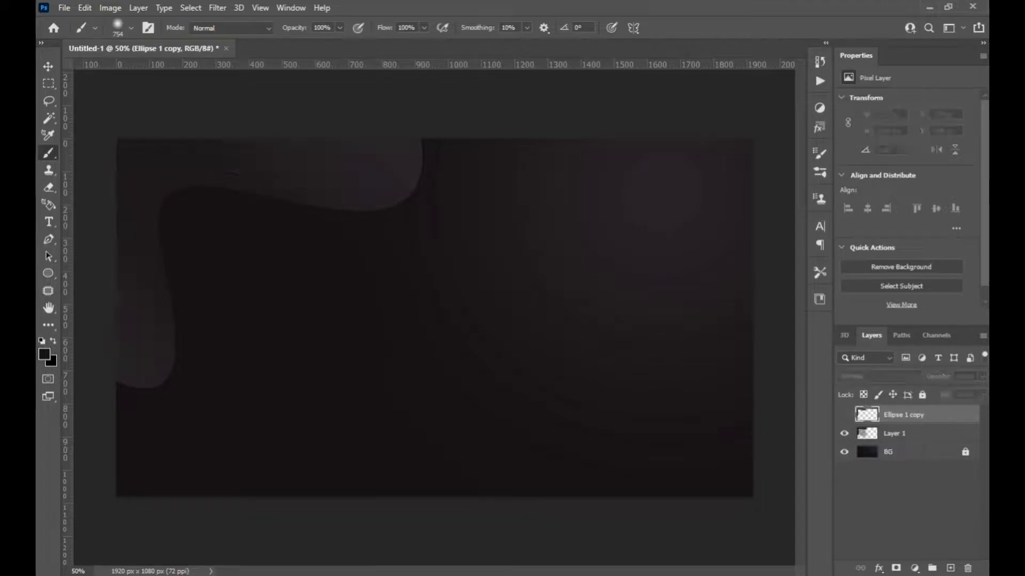
- Select the Ellipse 1 wave's outline and fill it with dark grey on a new layer directly above it
{"action": "left_click", "coordinate": [861, 433]}
{"action": "left_click", "coordinate": [866, 432], "text": "ctrl"}
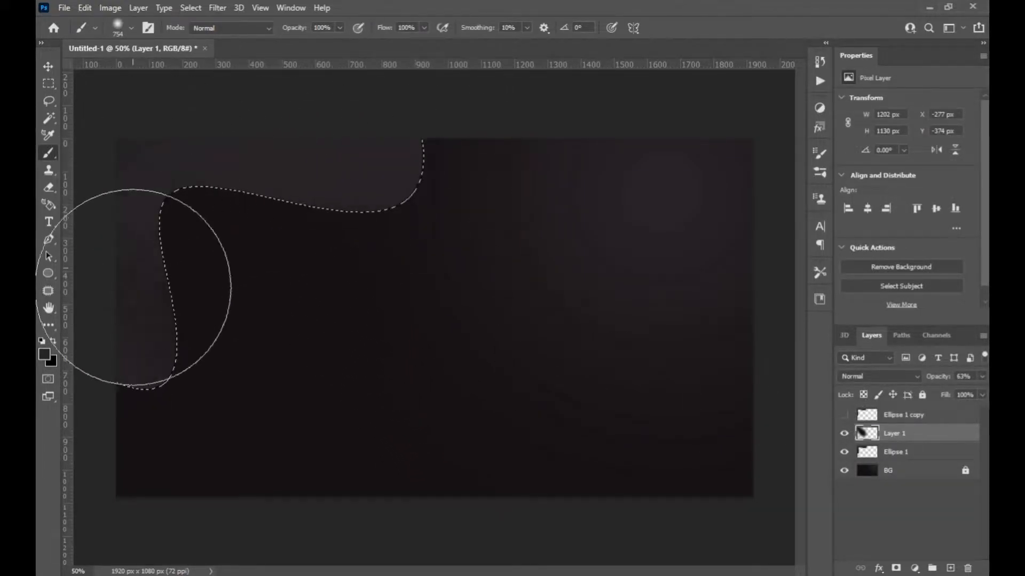
{"action": "left_click", "coordinate": [865, 451]}
{"action": "key", "text": "ctrl+shift+alt+n"}
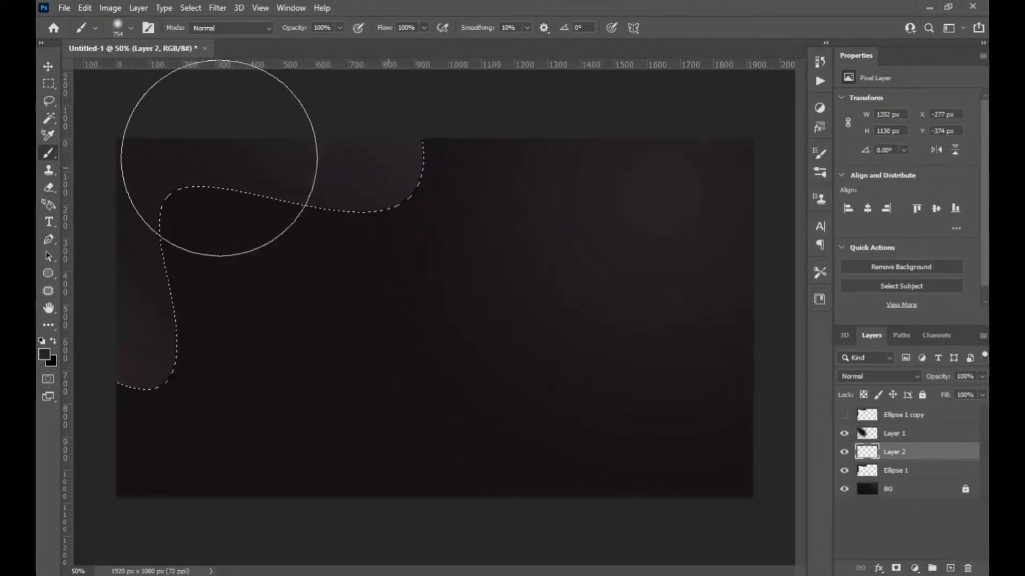
{"action": "key", "text": "shift+BackSpace"}
{"action": "key", "text": "Return"}
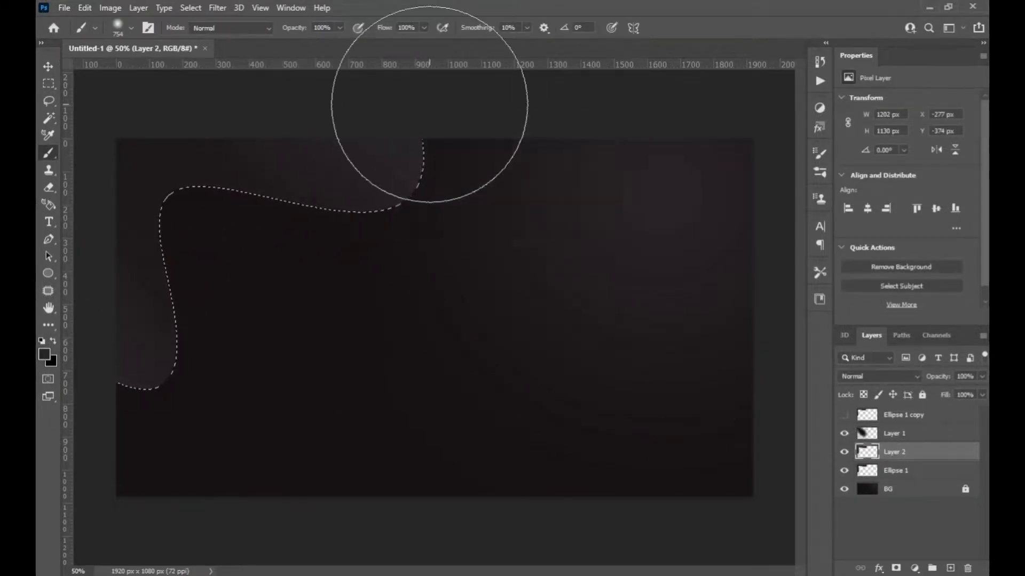
- Delete the Ellipse 1 layer, merge the new fill with the shading layer, and clear the selection
{"action": "mouse_move", "coordinate": [894, 471]}
{"action": "left_mouse_down"}
{"action": "mouse_move", "coordinate": [867, 562]}
{"action": "mouse_move", "coordinate": [967, 569]}
{"action": "left_mouse_up"}
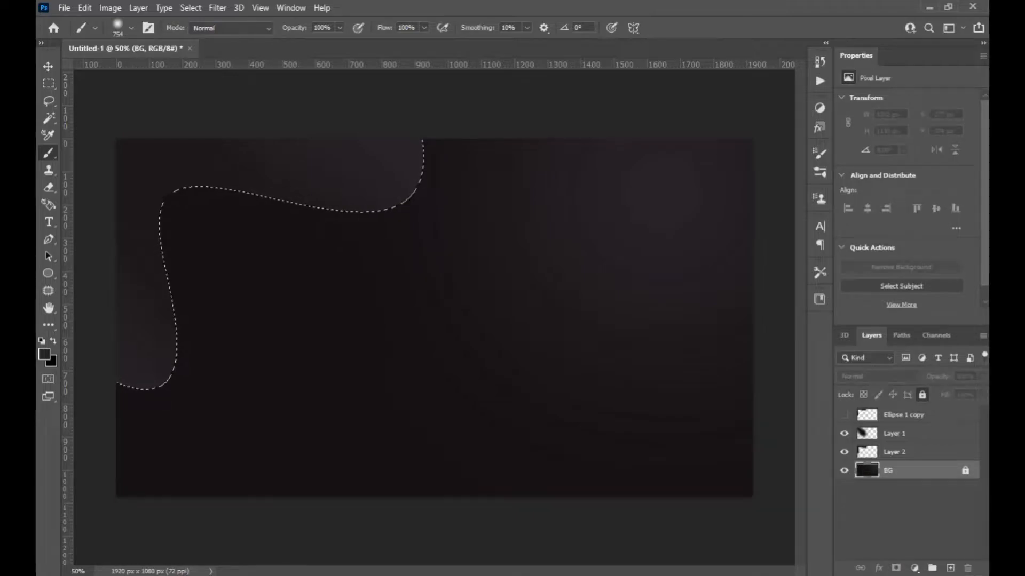
{"action": "left_click", "coordinate": [894, 452]}
{"action": "left_click", "coordinate": [894, 434], "text": "shift"}
{"action": "right_click", "coordinate": [893, 433]}
{"action": "left_click", "coordinate": [784, 409]}
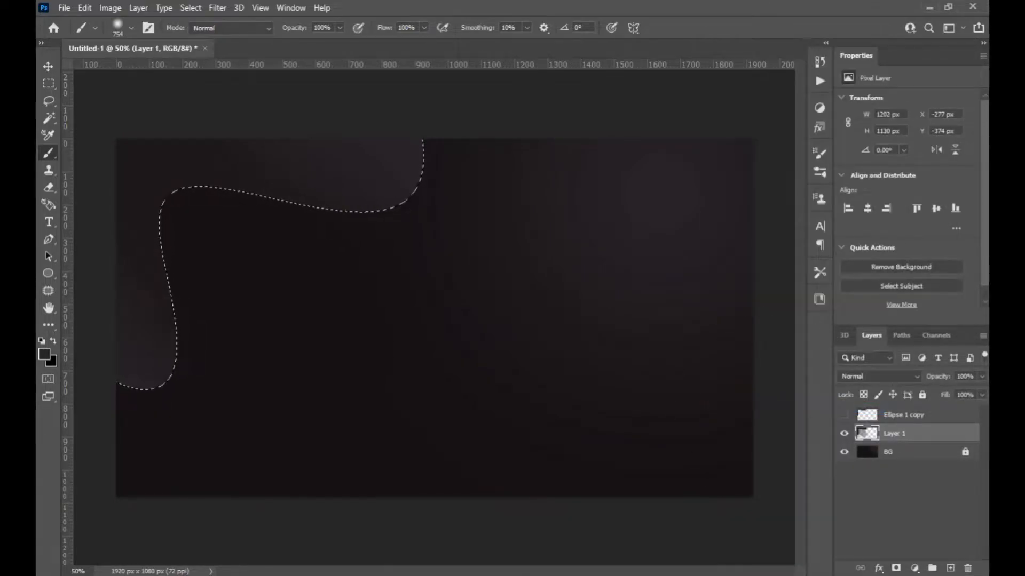
{"action": "key", "text": "ctrl+d"}
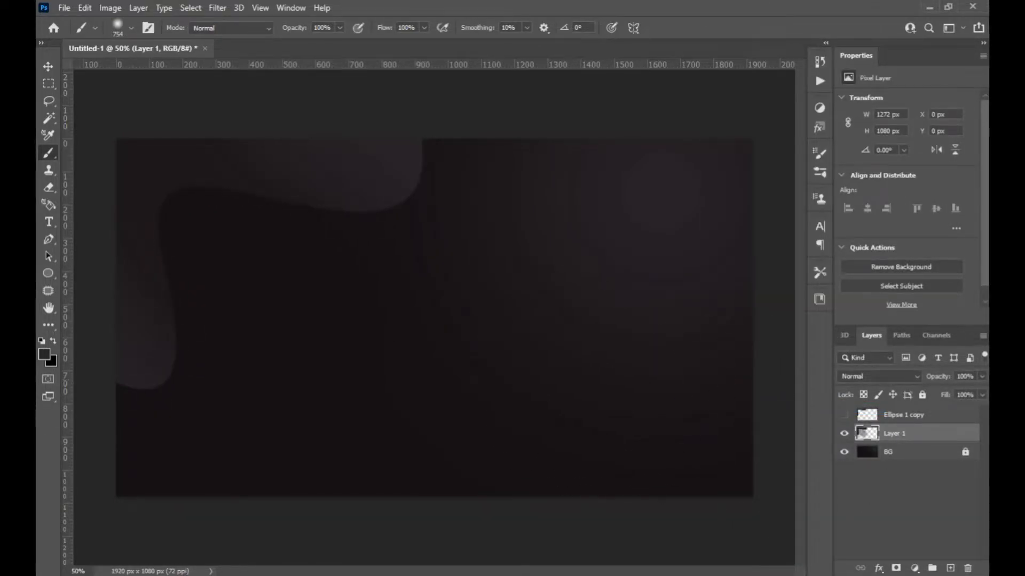
- Select the outline of Ellipse 1 copy and fill it with near-black on a new layer above Layer 1
{"action": "left_click", "coordinate": [867, 433], "text": "ctrl"}
{"action": "left_click", "coordinate": [950, 568]}
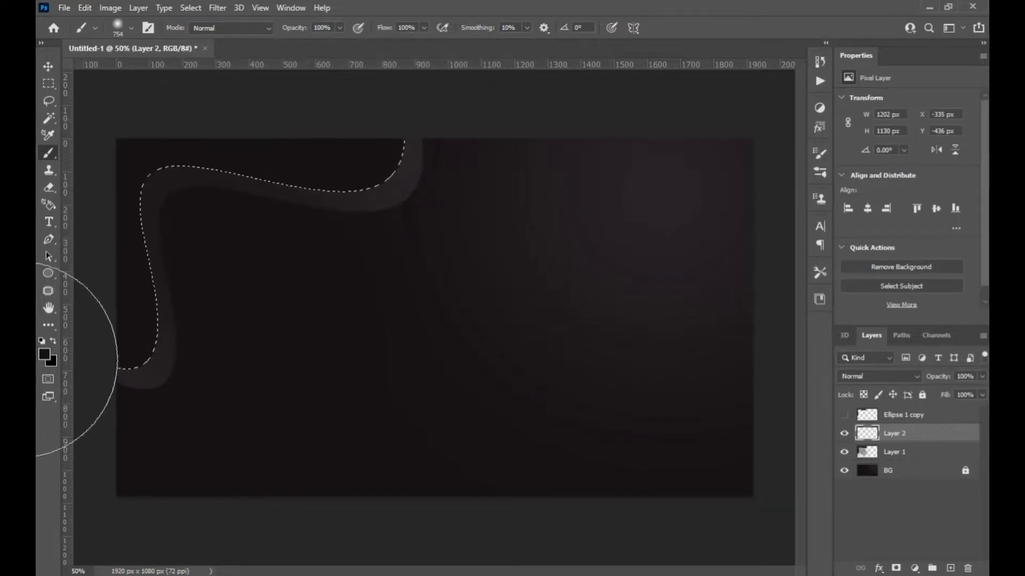
- On another new layer, paint soft lighter grey highlights along the inside of the selected wave edge with a 330 px brush
{"action": "left_click_drag", "start_coordinate": [268, 266], "coordinate": [237, 263]}
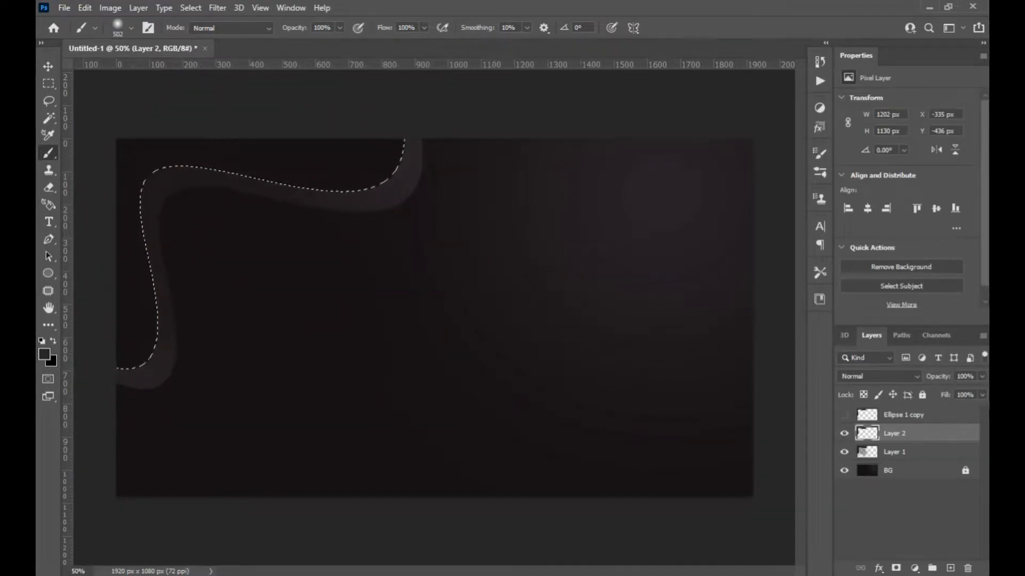
{"action": "key", "text": "ctrl+shift+alt+n"}
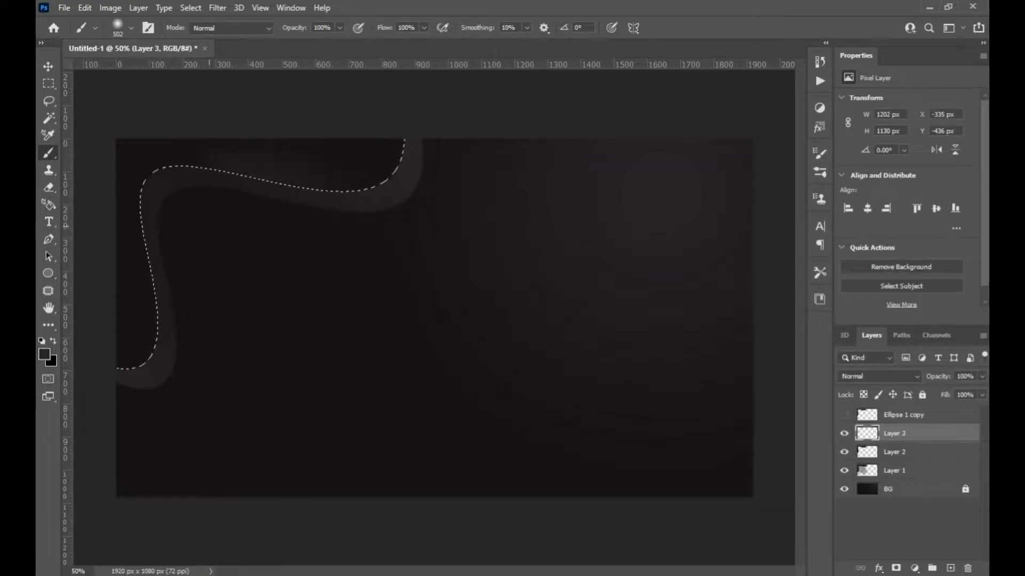
{"action": "left_click", "coordinate": [45, 354]}
{"action": "left_click", "coordinate": [522, 371]}
{"action": "key", "text": "Return"}
{"action": "left_click_drag", "start_coordinate": [210, 236], "coordinate": [177, 218]}
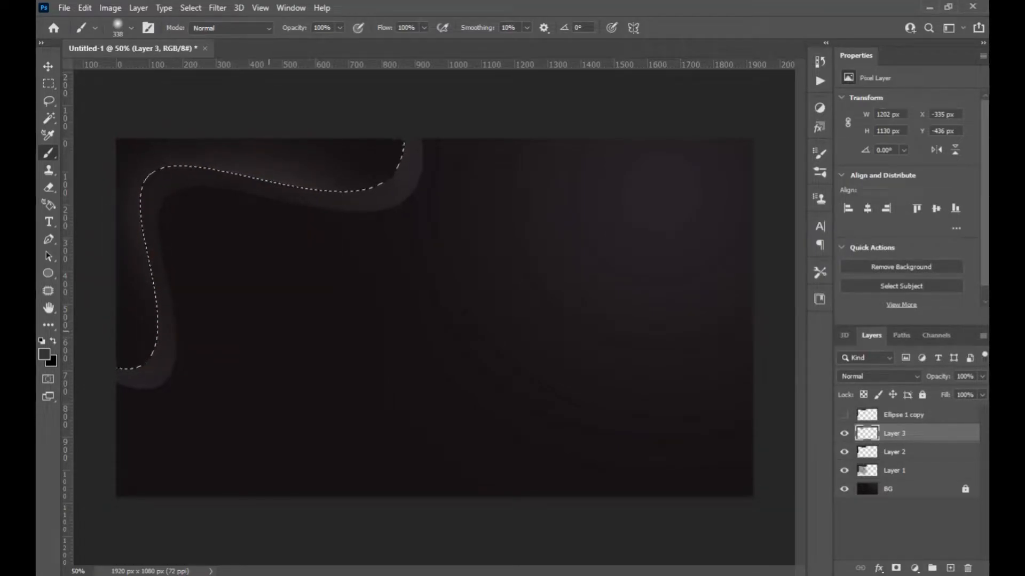
- Soften the painted highlight with a 521 px eraser, set its layer opacity to 71%, and clear the selection
{"action": "key", "text": "e"}
{"action": "left_click_drag", "start_coordinate": [403, 244], "coordinate": [479, 242]}
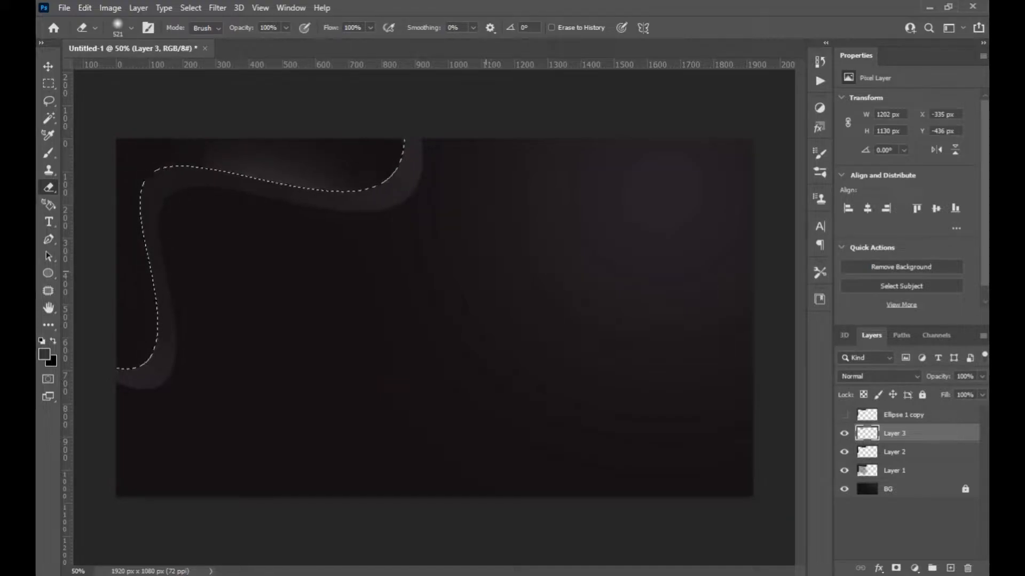
{"action": "key", "text": "v"}
{"action": "left_click", "coordinate": [982, 376]}
{"action": "left_click_drag", "start_coordinate": [981, 393], "coordinate": [956, 392]}
{"action": "key", "text": "ctrl+d"}
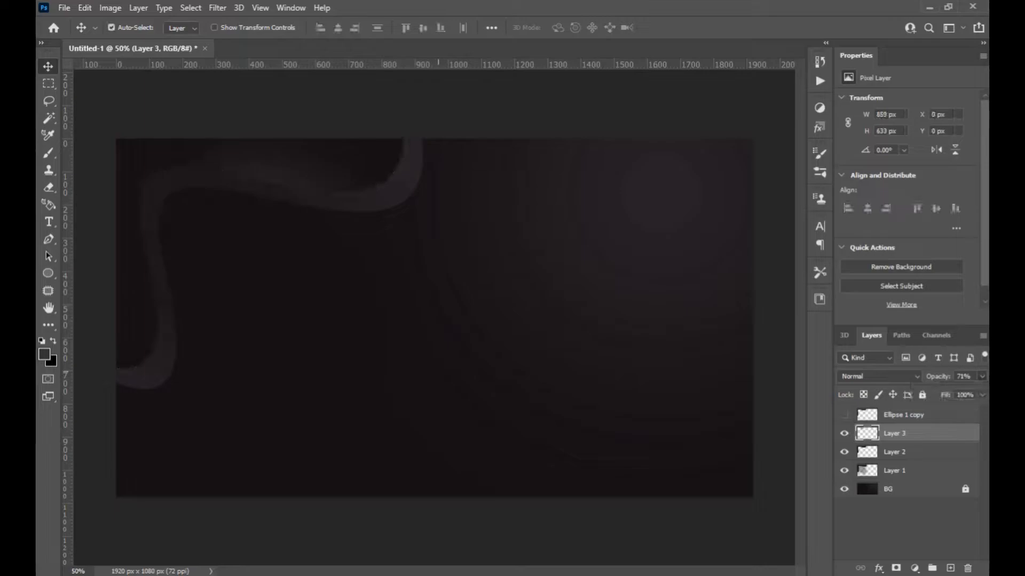
- Delete the hidden Ellipse 1 copy layer and merge the highlight layer with the near-black wave fill below it
{"action": "left_click_drag", "start_coordinate": [906, 415], "coordinate": [968, 568]}
{"action": "left_click", "coordinate": [906, 434], "text": "shift"}
{"action": "right_click", "coordinate": [906, 434]}
{"action": "left_click", "coordinate": [759, 408]}
- Add a black Multiply drop shadow to Layer 3 with 78% opacity, 0 px distance, 6% spread and 70 px size
{"action": "left_click", "coordinate": [878, 568]}
{"action": "left_click", "coordinate": [902, 563]}
{"action": "left_click_drag", "start_coordinate": [678, 259], "coordinate": [685, 259]}
{"action": "left_click_drag", "start_coordinate": [676, 229], "coordinate": [671, 230]}
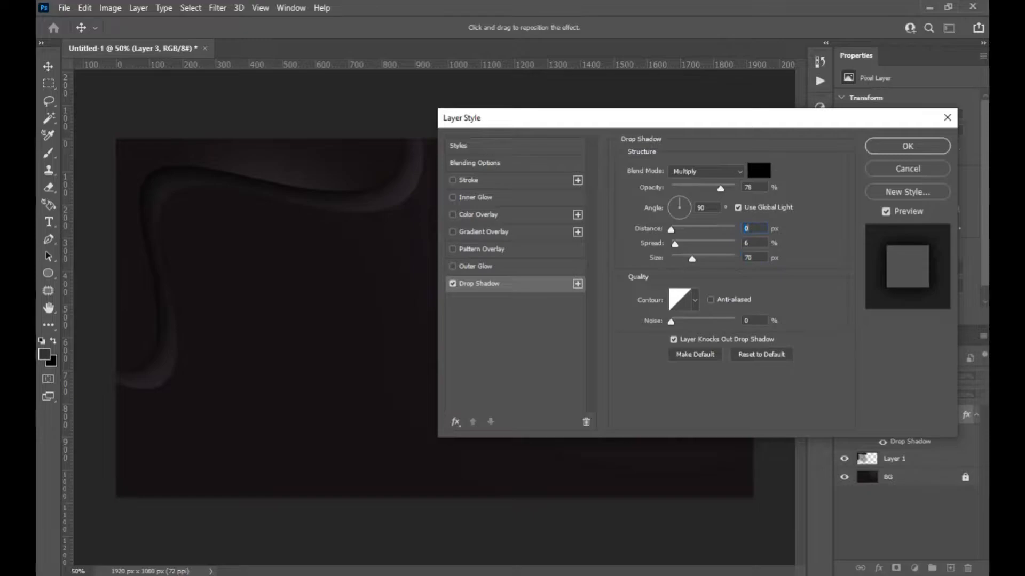
{"action": "key", "text": "Return"}
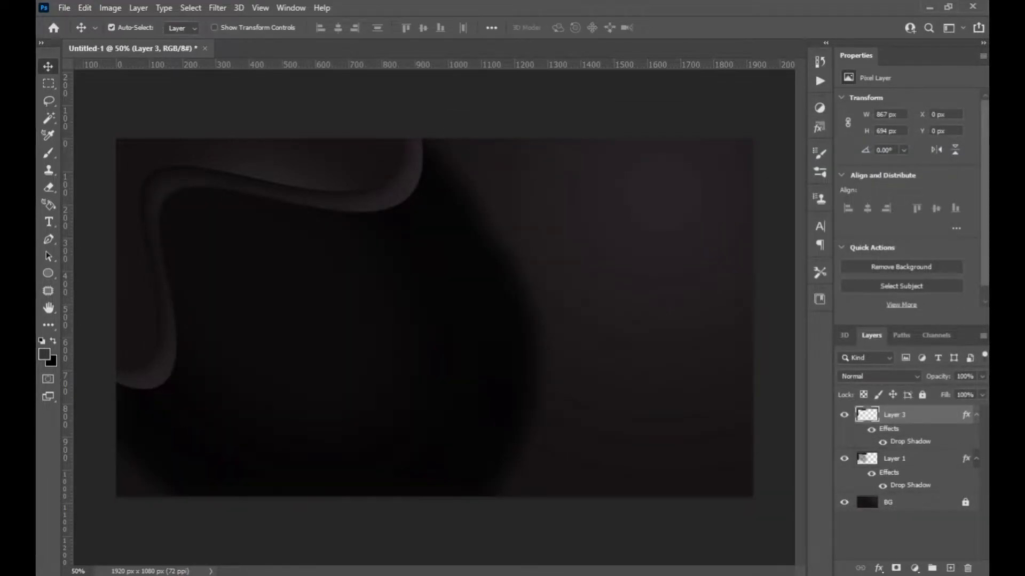
- Undo the drop shadow copied to Layer 1 and erase that layer's dark paint outside the wave
{"action": "key", "text": "ctrl+z"}
{"action": "left_click", "coordinate": [907, 459]}
{"action": "left_click", "coordinate": [844, 459]}
{"action": "left_click", "coordinate": [845, 459]}
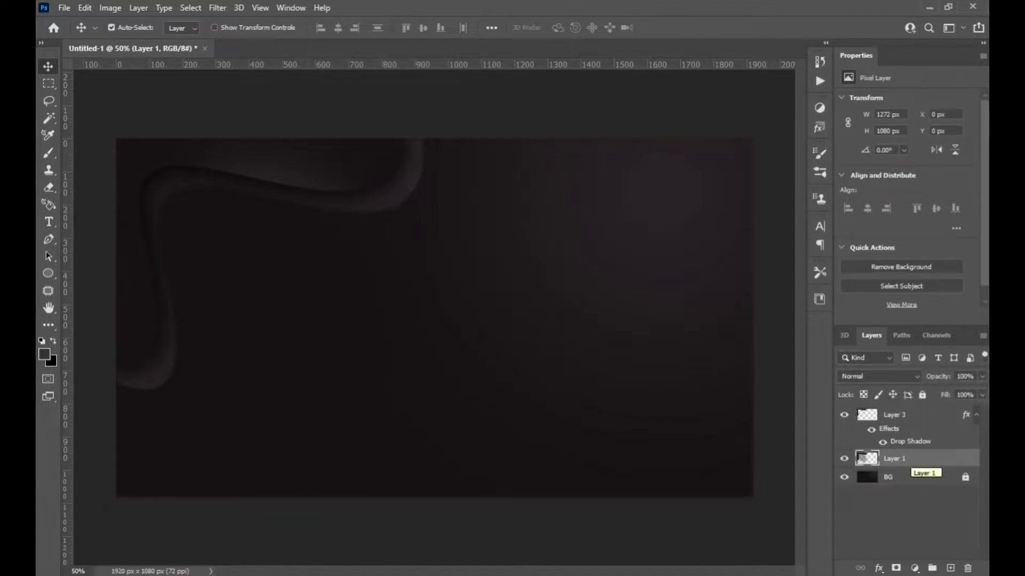
{"action": "key", "text": "e"}
{"action": "left_click_drag", "start_coordinate": [410, 406], "coordinate": [393, 406]}
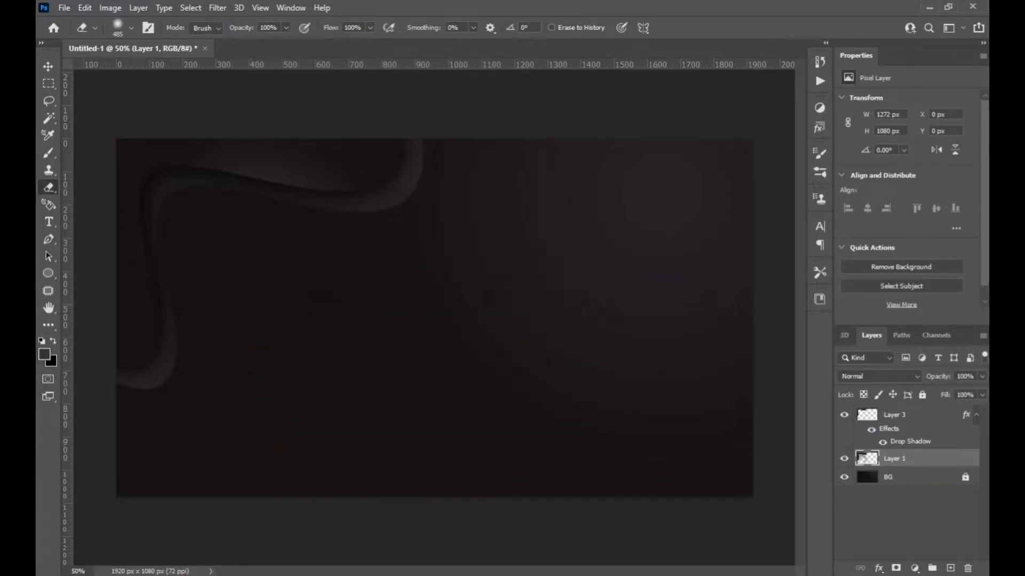
{"action": "left_click_drag", "start_coordinate": [327, 294], "coordinate": [306, 294]}
{"action": "key", "text": "v"}
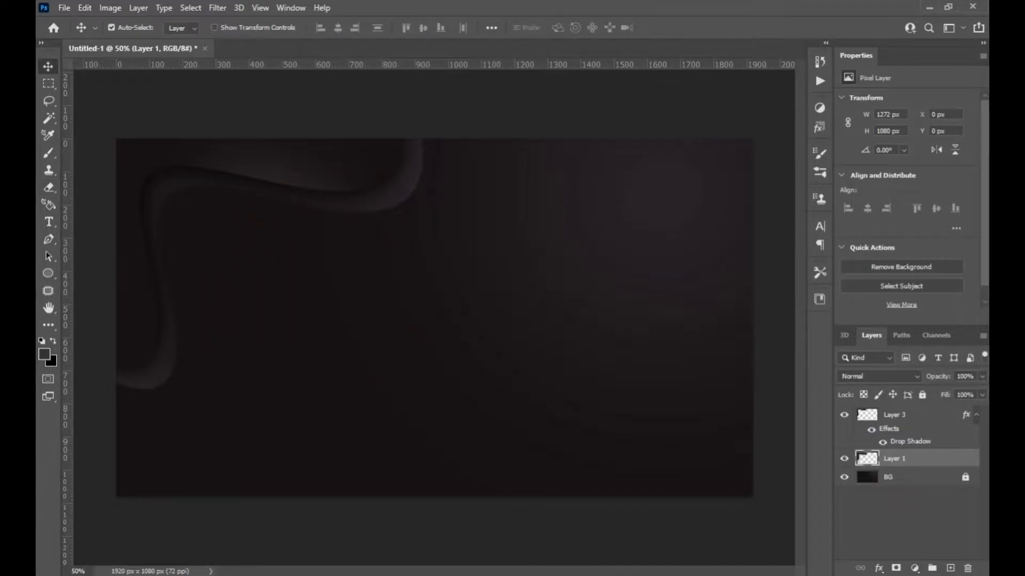
- Replace Layer 1 with a duplicate of the shadowed Layer 3 wave, offsetting the lower one slightly down and to the right
{"action": "left_click_drag", "start_coordinate": [966, 414], "coordinate": [967, 567]}
{"action": "key", "text": "ctrl+z"}
{"action": "left_click_drag", "start_coordinate": [920, 416], "coordinate": [950, 568]}
{"action": "left_click", "coordinate": [921, 459]}
{"action": "left_click_drag", "start_coordinate": [289, 163], "coordinate": [315, 174]}
- Resize the lower Layer 3 wave and reposition it so its edge shows beyond the upper wave
{"action": "key", "text": "ctrl+t"}
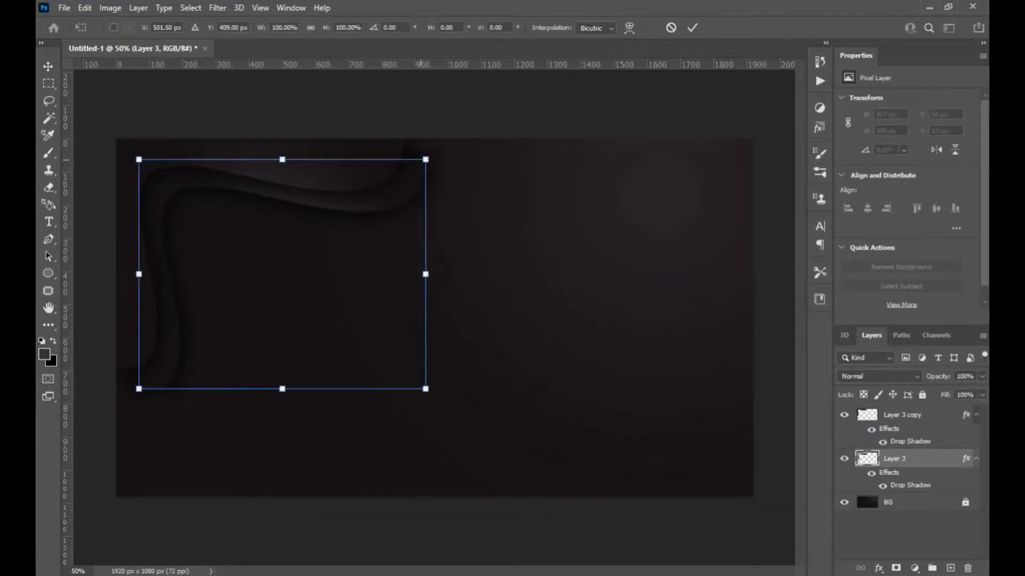
{"action": "left_click_drag", "start_coordinate": [427, 159], "coordinate": [449, 141]}
{"action": "left_click_drag", "start_coordinate": [385, 217], "coordinate": [379, 236]}
{"action": "left_click_drag", "start_coordinate": [443, 294], "coordinate": [416, 294]}
{"action": "mouse_move", "coordinate": [158, 293]}
{"action": "left_mouse_down"}
{"action": "mouse_move", "coordinate": [190, 293]}
{"action": "mouse_move", "coordinate": [171, 294]}
{"action": "left_mouse_up"}
- Warp the lower Layer 3 wave so its ends reach past the canvas's top and left edges around the upper wave
{"action": "right_click", "coordinate": [267, 262]}
{"action": "left_click", "coordinate": [289, 352]}
{"action": "left_click_drag", "start_coordinate": [127, 427], "coordinate": [102, 422]}
{"action": "left_click_drag", "start_coordinate": [127, 283], "coordinate": [111, 283]}
{"action": "left_click_drag", "start_coordinate": [283, 209], "coordinate": [298, 207]}
{"action": "left_click_drag", "start_coordinate": [162, 315], "coordinate": [172, 317]}
{"action": "left_click_drag", "start_coordinate": [435, 161], "coordinate": [437, 133]}
{"action": "left_click_drag", "start_coordinate": [283, 208], "coordinate": [279, 217]}
{"action": "left_click_drag", "start_coordinate": [235, 170], "coordinate": [245, 164]}
{"action": "left_click_drag", "start_coordinate": [437, 133], "coordinate": [436, 122]}
{"action": "left_click_drag", "start_coordinate": [154, 392], "coordinate": [146, 392]}
{"action": "left_click_drag", "start_coordinate": [171, 332], "coordinate": [178, 325]}
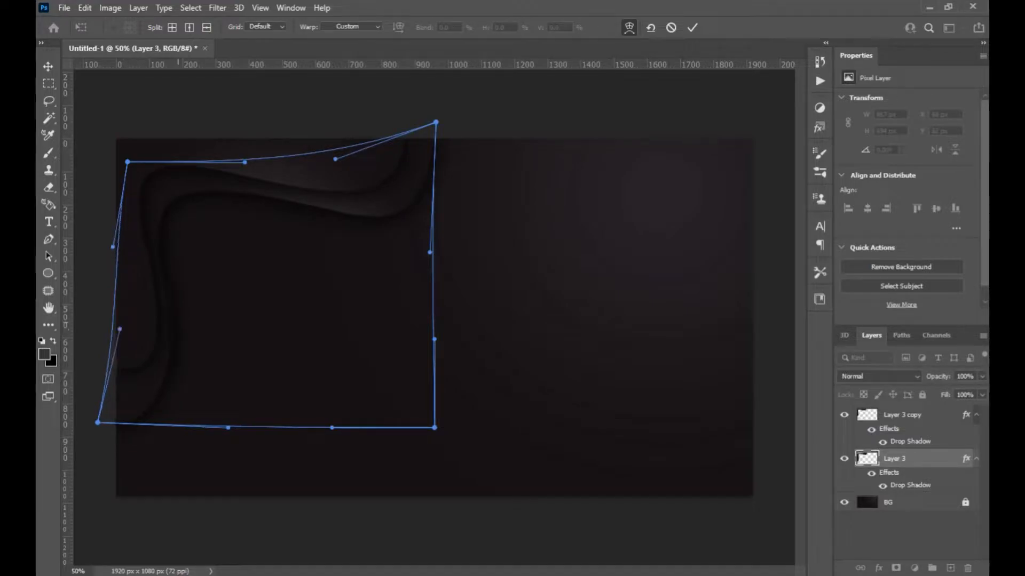
{"action": "key", "text": "Return"}
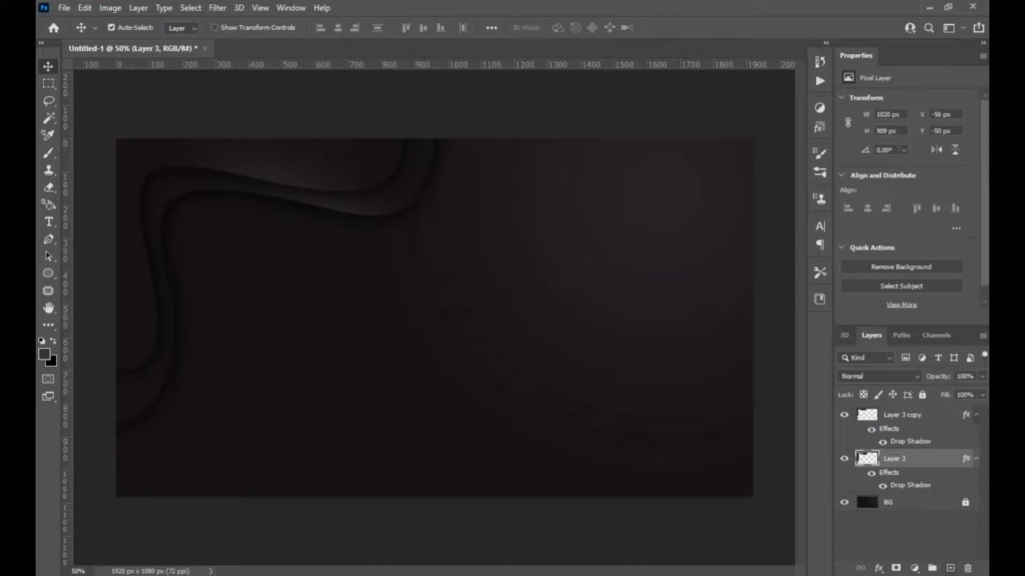
- Create a new layer directly above Layer 3 and set the foreground color to #424041
{"action": "left_click", "coordinate": [950, 568]}
{"action": "left_click", "coordinate": [44, 355]}
{"action": "left_click_drag", "start_coordinate": [525, 376], "coordinate": [522, 365]}
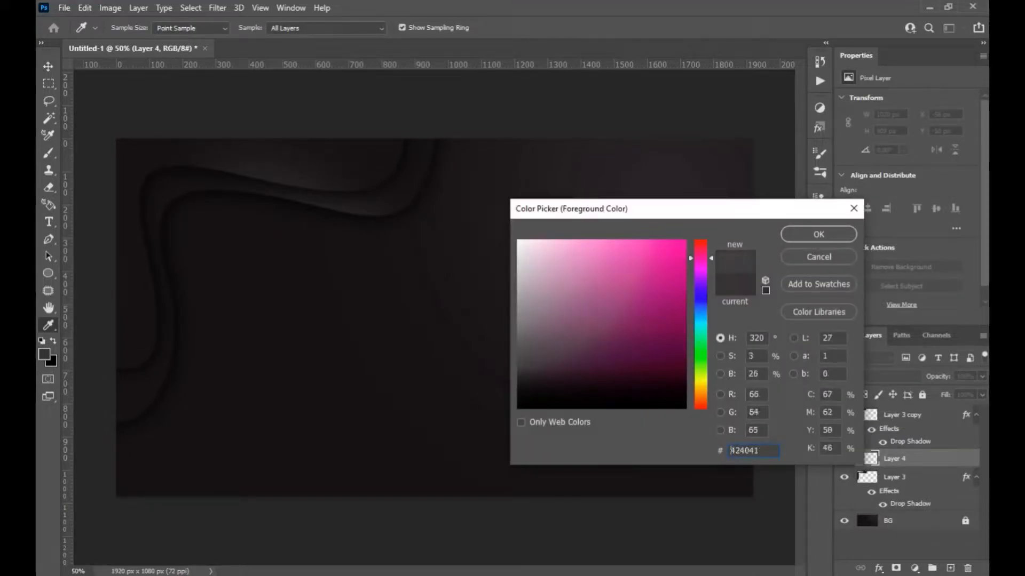
{"action": "left_click", "coordinate": [816, 235]}
- Brush soft highlights onto both ends of the lower wave on Layer 4 and erase the spill outside the wave
{"action": "key", "text": "b"}
{"action": "left_click", "coordinate": [107, 350]}
{"action": "left_click", "coordinate": [429, 156]}
{"action": "key", "text": "ctrl+z"}
{"action": "left_click", "coordinate": [361, 155]}
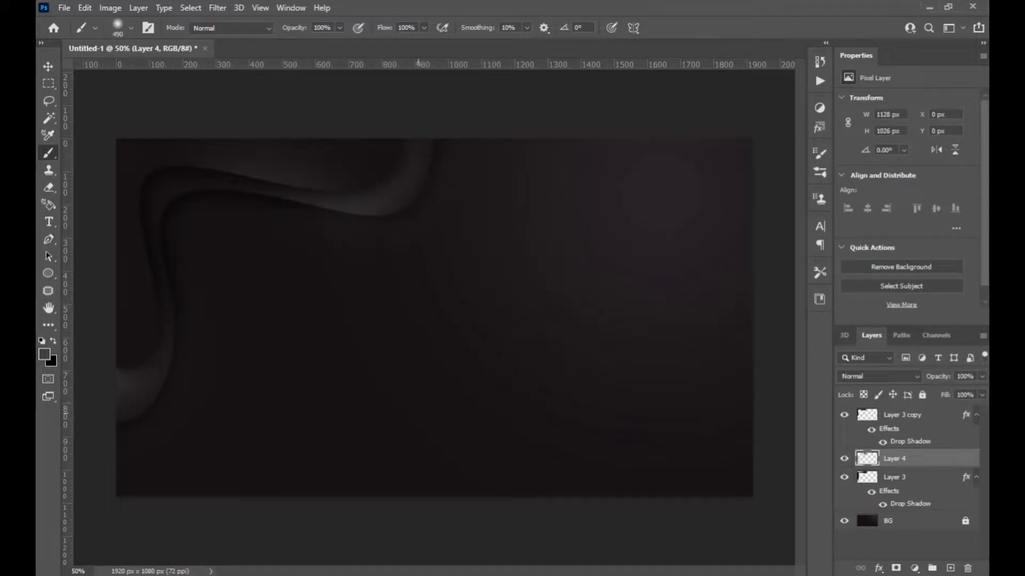
{"action": "key", "text": "e"}
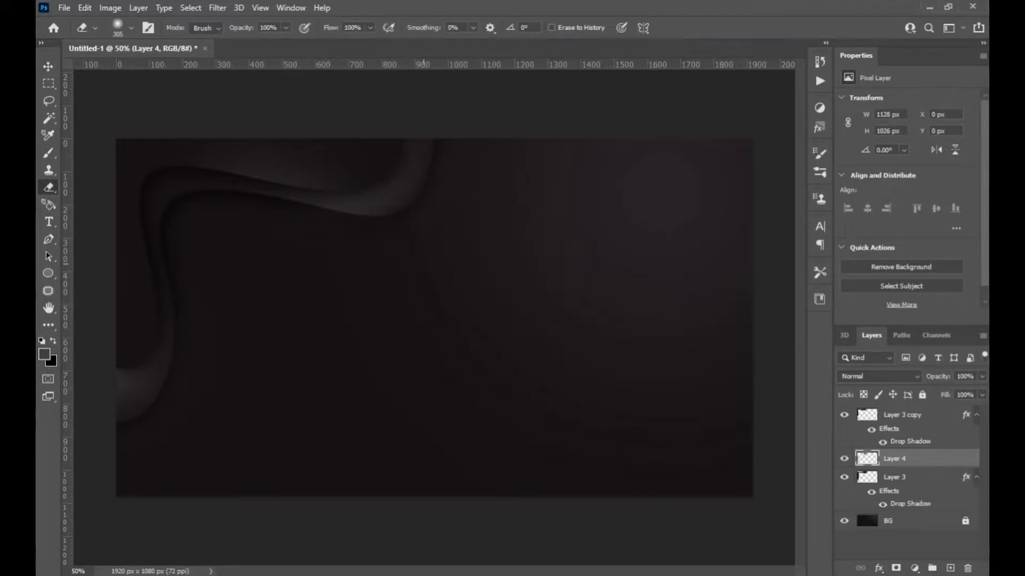
{"action": "key", "text": "v"}
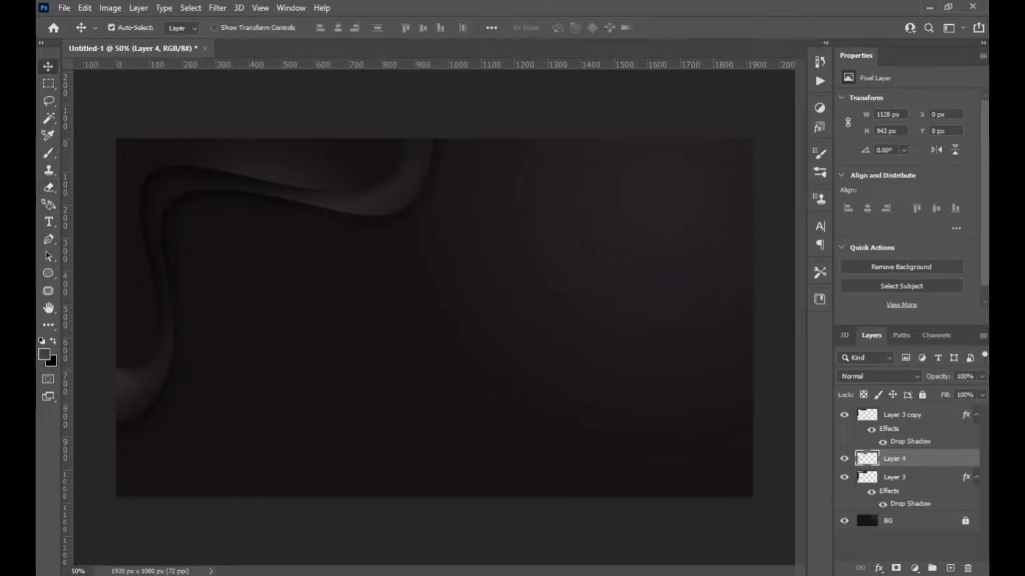
- Merge Layer 3 copy, Layer 4 and Layer 3 into one layer and rename it 01
{"action": "left_click", "coordinate": [902, 477], "text": "shift"}
{"action": "right_click", "coordinate": [902, 477]}
{"action": "left_click", "coordinate": [854, 409]}
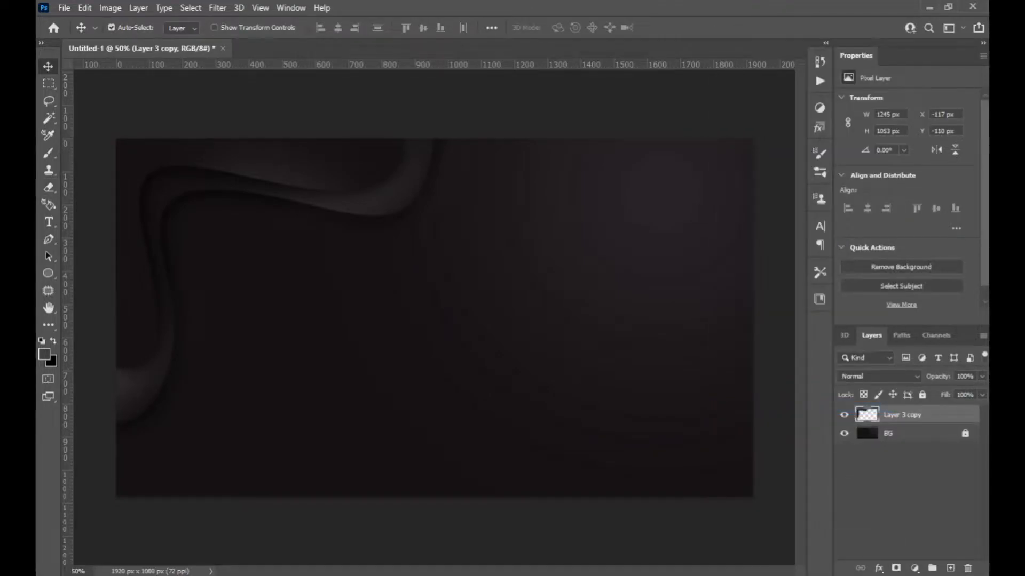
{"action": "type", "text": "01"}
{"action": "key", "text": "Return"}
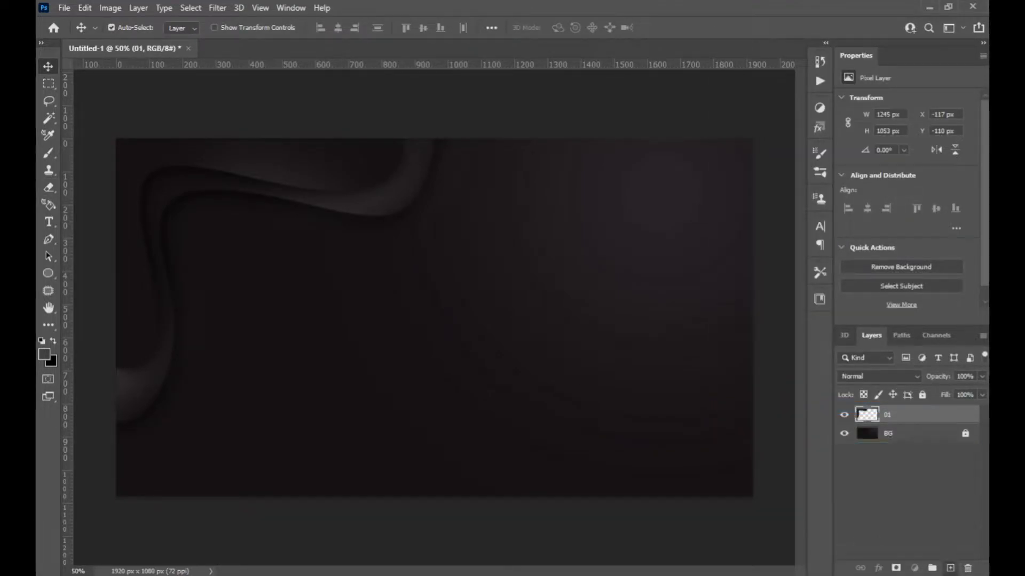
- Duplicate layer 01 and reorient the copy with rotations and flips to fit the canvas's lower-right corner
{"action": "key", "text": "ctrl+j"}
{"action": "key", "text": "ctrl+t"}
{"action": "right_click", "coordinate": [319, 184]}
{"action": "left_click", "coordinate": [394, 407]}
{"action": "right_click", "coordinate": [397, 255]}
{"action": "left_click", "coordinate": [427, 440]}
{"action": "right_click", "coordinate": [368, 282]}
{"action": "left_click", "coordinate": [406, 479]}
{"action": "right_click", "coordinate": [369, 261]}
{"action": "left_click", "coordinate": [405, 456]}
{"action": "right_click", "coordinate": [386, 273]}
{"action": "left_click", "coordinate": [419, 469]}
{"action": "left_click_drag", "start_coordinate": [373, 306], "coordinate": [714, 371]}
{"action": "key", "text": "Return"}
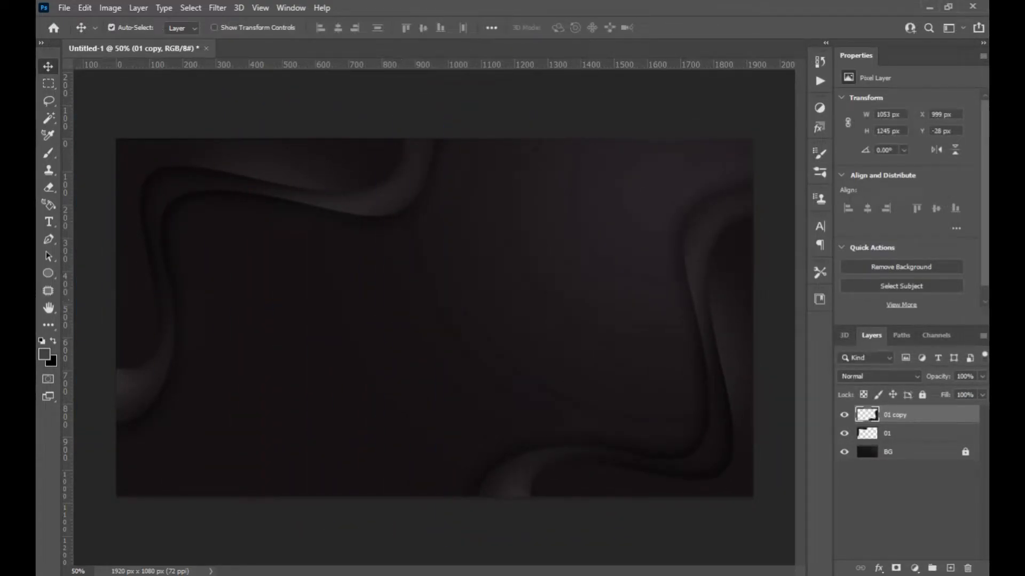
- Rename the wave copy to 02 and group it with layer 01
{"action": "type", "text": "02"}
{"action": "key", "text": "Return"}
{"action": "left_click", "coordinate": [905, 433], "text": "ctrl"}
{"action": "right_click", "coordinate": [905, 434]}
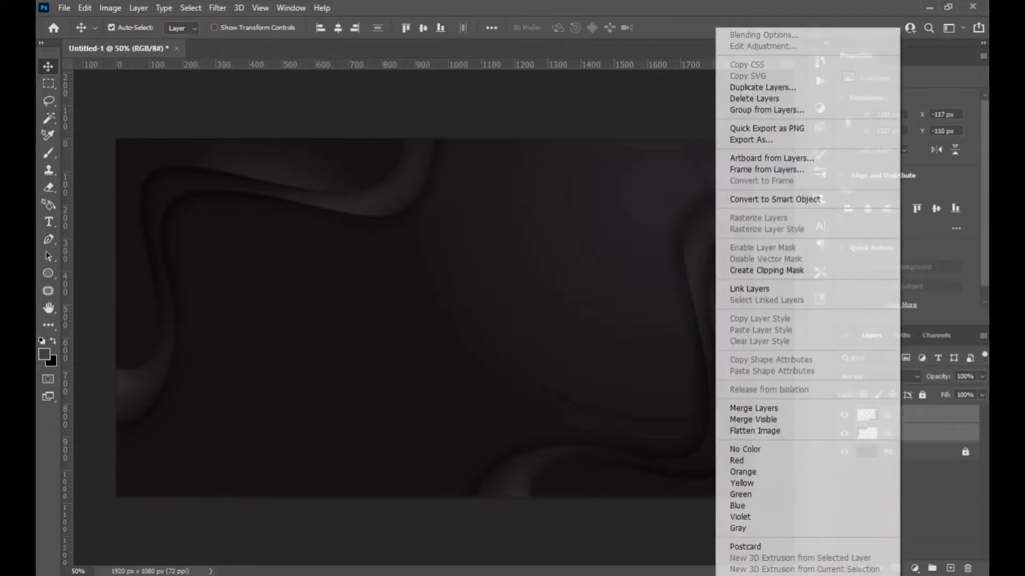
{"action": "key", "text": "Escape"}
{"action": "left_click_drag", "start_coordinate": [908, 433], "coordinate": [932, 568]}
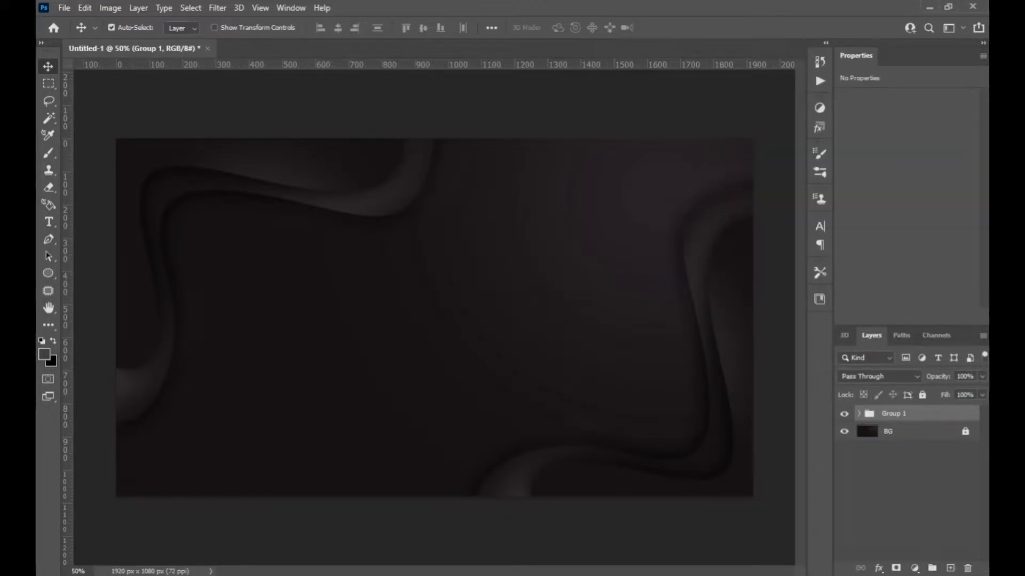
- Add a text layer reading BLACK and center it horizontally on the canvas
{"action": "key", "text": "t"}
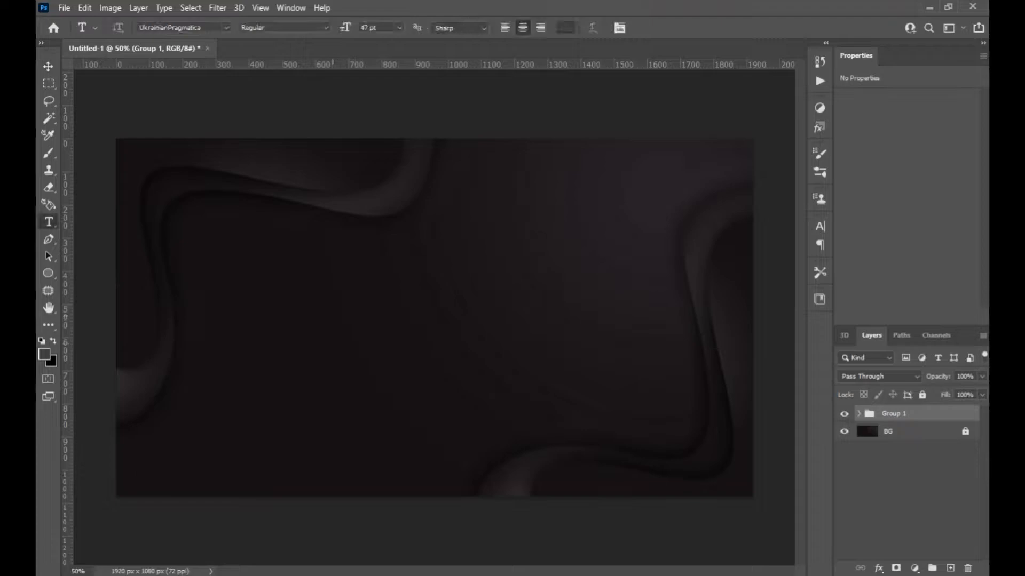
{"action": "left_click", "coordinate": [323, 310]}
{"action": "key", "text": "BackSpace"}
{"action": "type", "text": "BLACK"}
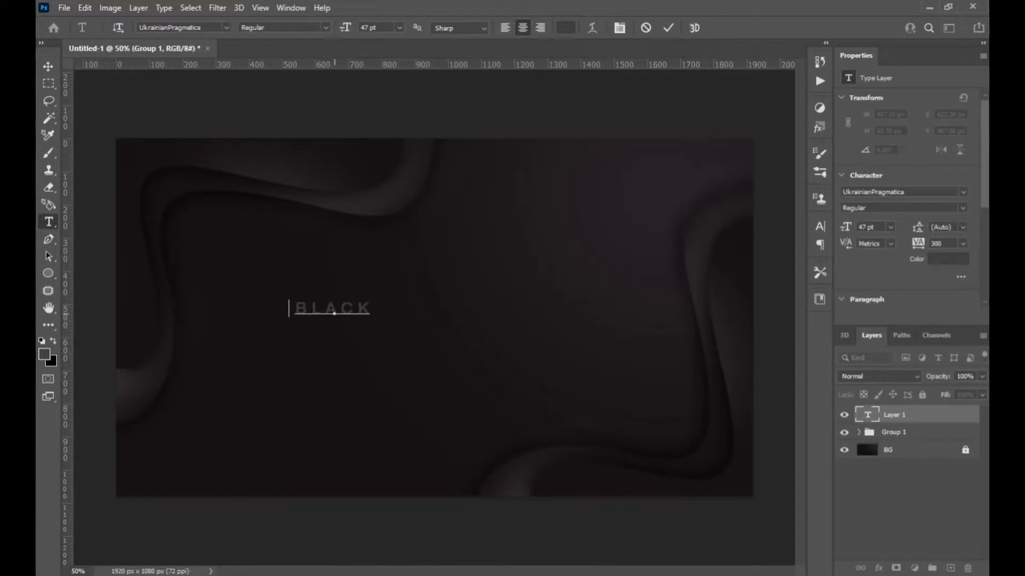
{"action": "key", "text": "ctrl+Return"}
{"action": "key", "text": "v"}
{"action": "left_click_drag", "start_coordinate": [351, 292], "coordinate": [454, 266]}
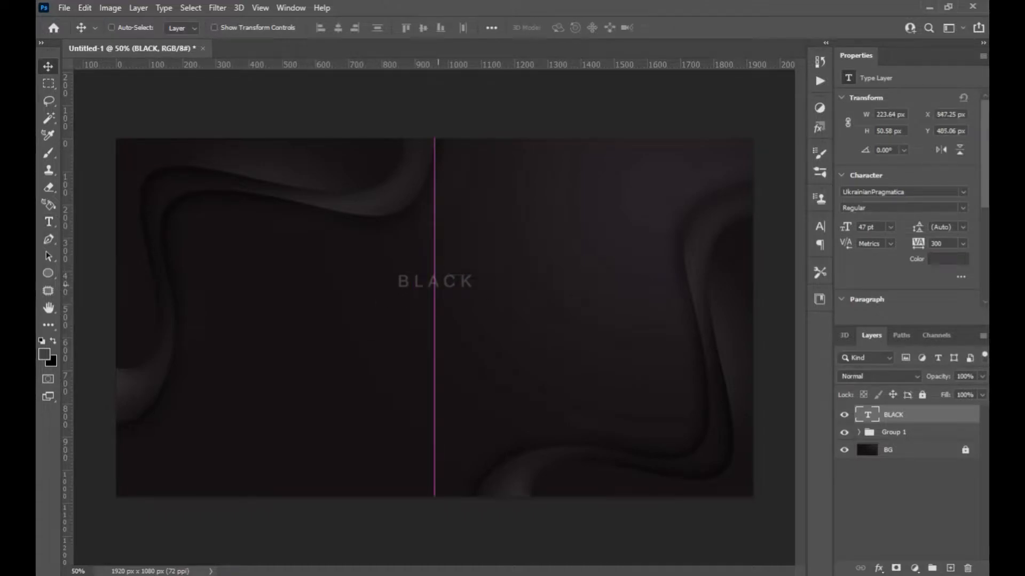
- Set the BLACK text to Mark Pro Heavy at 204 pt with 0 tracking
{"action": "left_click", "coordinate": [902, 192]}
{"action": "type", "text": "Mark Pro"}
{"action": "key", "text": "Return"}
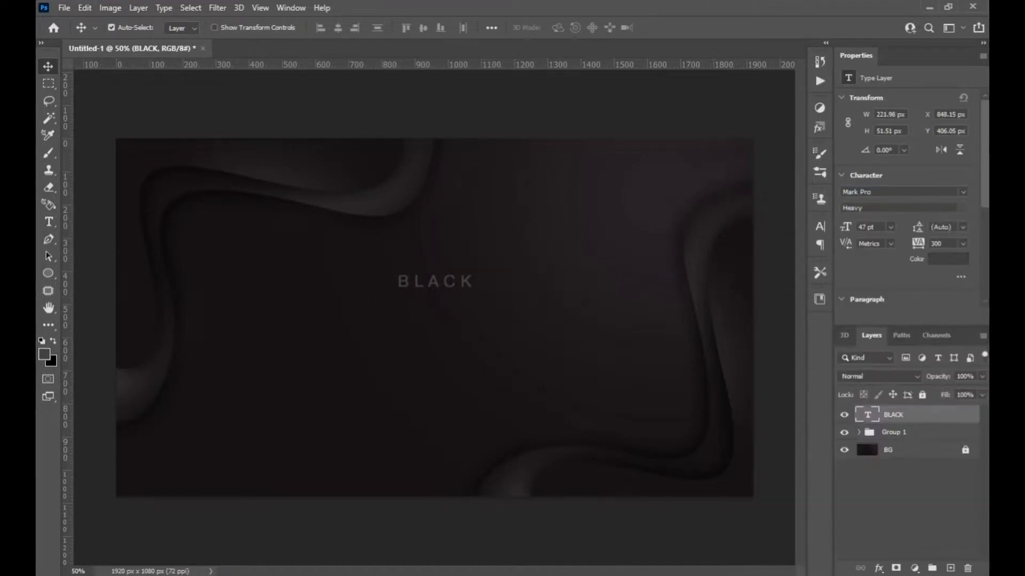
{"action": "type", "text": "2045"}
{"action": "key", "text": "Return"}
{"action": "left_click", "coordinate": [963, 243]}
{"action": "left_click", "coordinate": [939, 323]}
- Color the BLACK text white (#ffffff) and move it near the middle of the canvas
{"action": "left_click", "coordinate": [948, 259]}
{"action": "type", "text": "ffffff"}
{"action": "key", "text": "Return"}
{"action": "left_click_drag", "start_coordinate": [455, 235], "coordinate": [450, 271]}
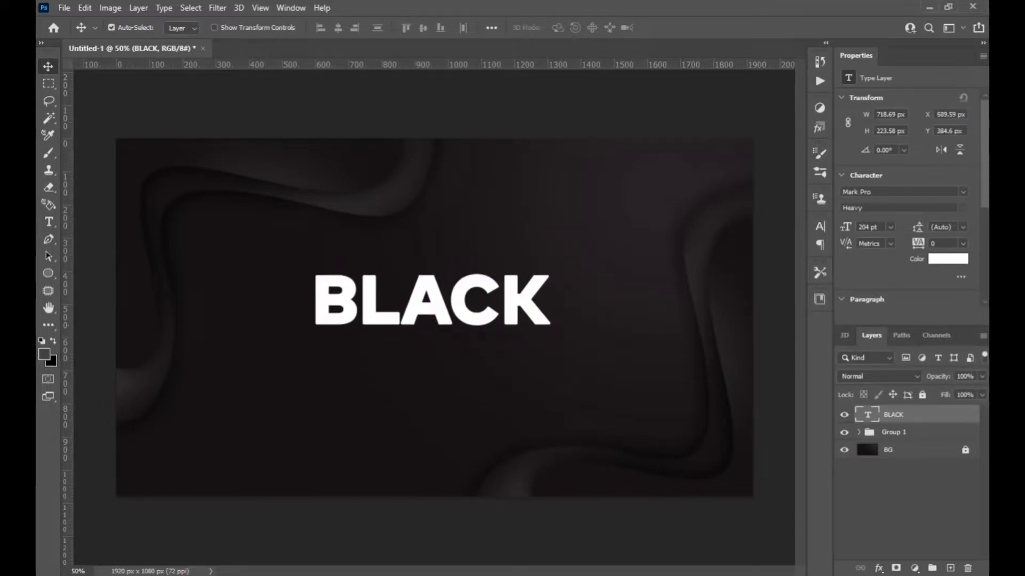
- Place a duplicate of the BLACK text directly below it and set the original's size to 216 pt
{"action": "key", "text": "ctrl+j"}
{"action": "left_click_drag", "start_coordinate": [434, 256], "coordinate": [433, 315]}
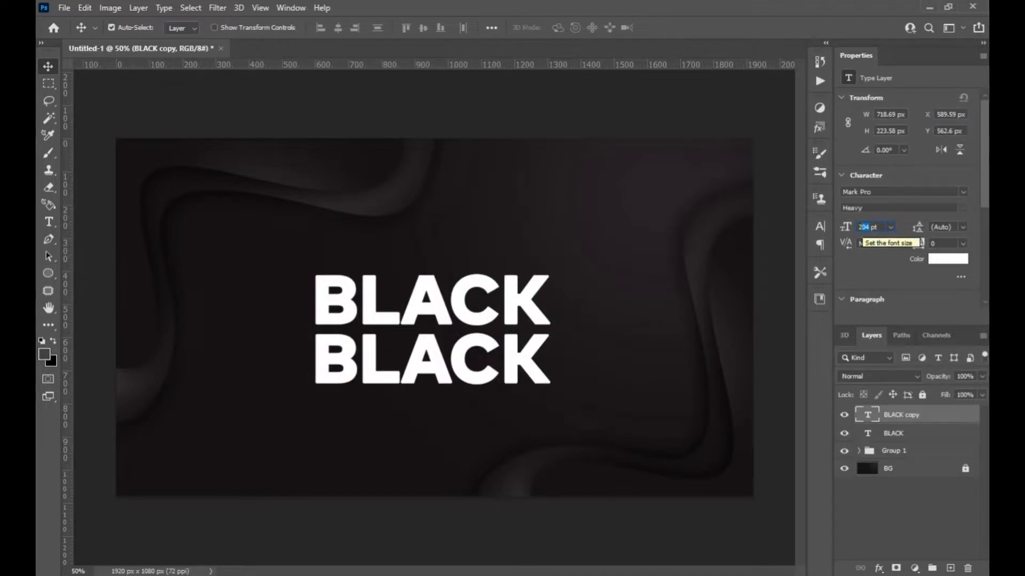
{"action": "left_click", "coordinate": [893, 434]}
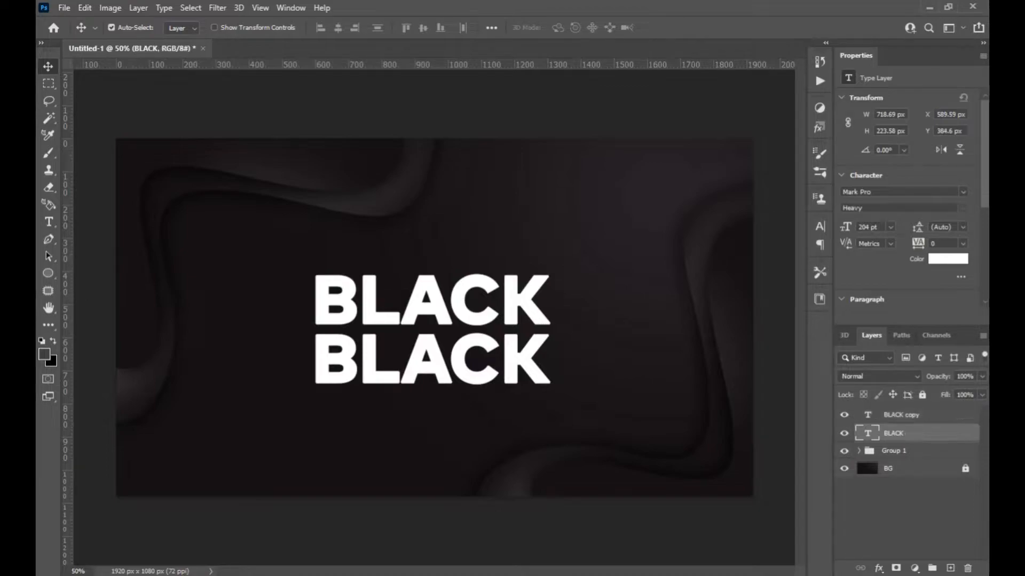
{"action": "type", "text": "16"}
{"action": "key", "text": "Return"}
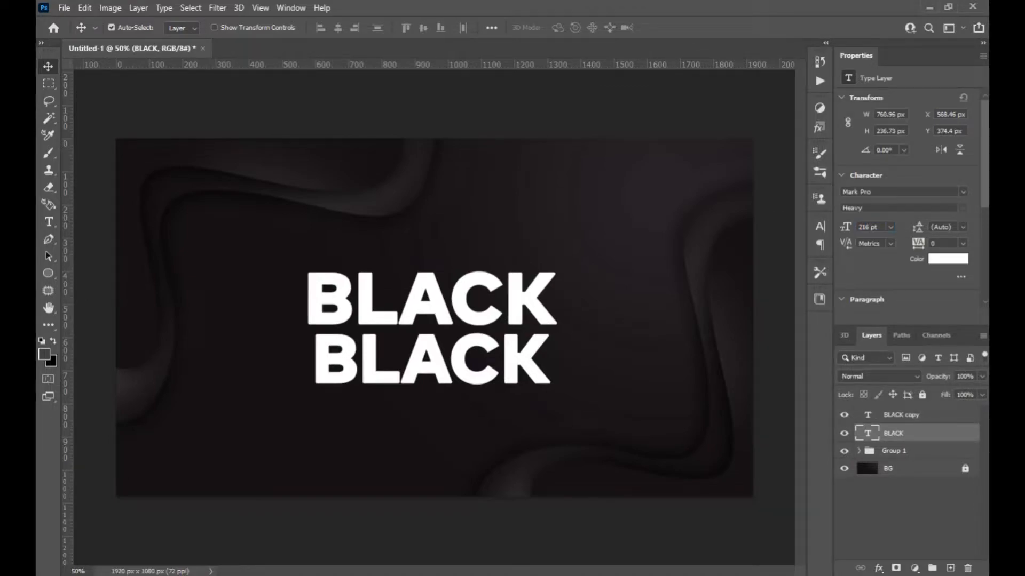
- Change the wording of the lower BLACK copy to FRIDAY
{"action": "left_click", "coordinate": [516, 375]}
{"action": "key", "text": "t"}
{"action": "double_click", "coordinate": [448, 374]}
{"action": "type", "text": "FRIDAY"}
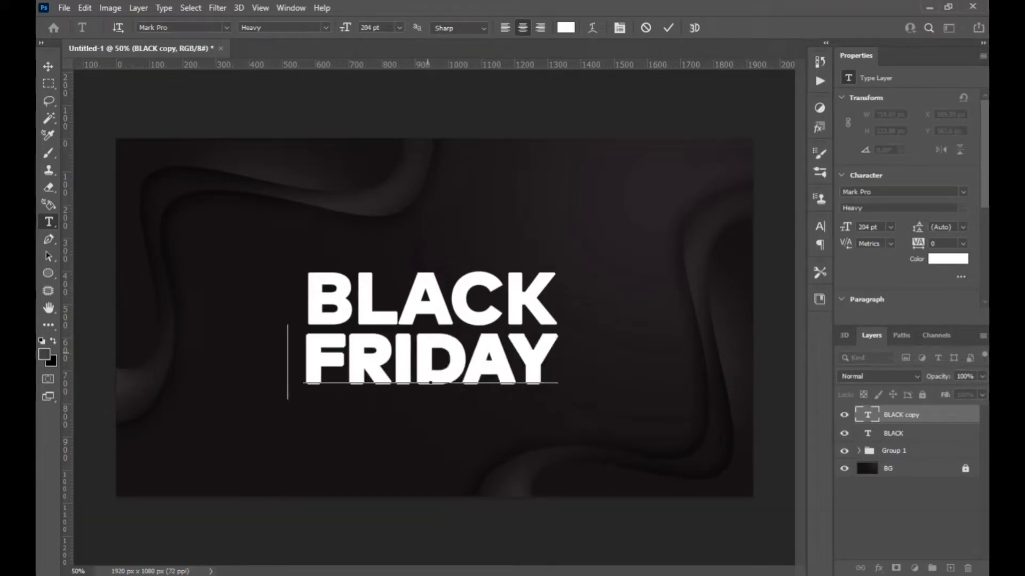
{"action": "key", "text": "ctrl+Return"}
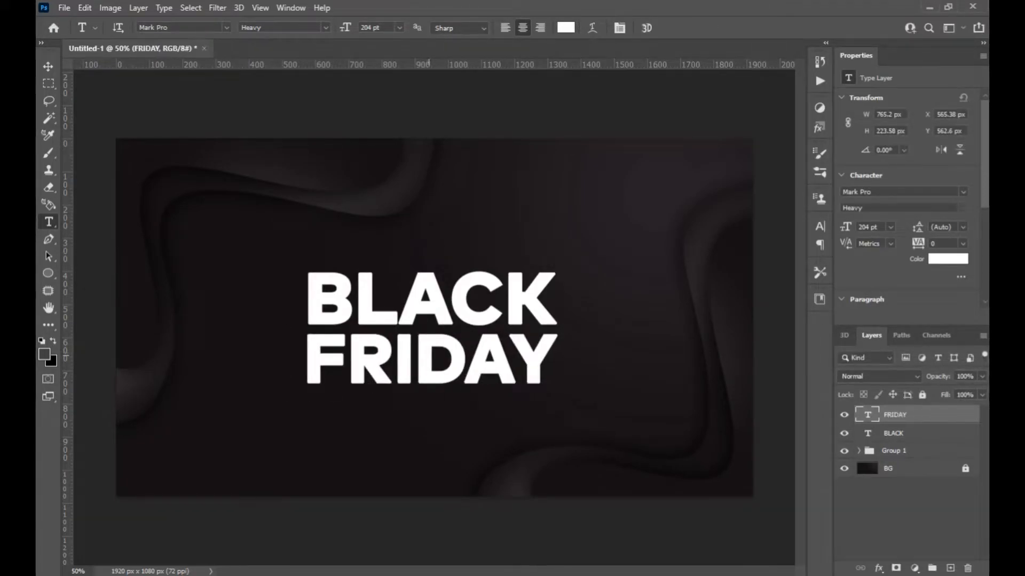
- Move FRIDAY closer beneath BLACK with their left edges aligned, and shift both words slightly upward together
{"action": "key", "text": "v"}
{"action": "key", "text": "ctrl+plus"}
{"action": "key", "text": "ctrl+plus"}
{"action": "left_click_drag", "start_coordinate": [206, 387], "coordinate": [206, 377]}
{"action": "key", "text": "ctrl+0"}
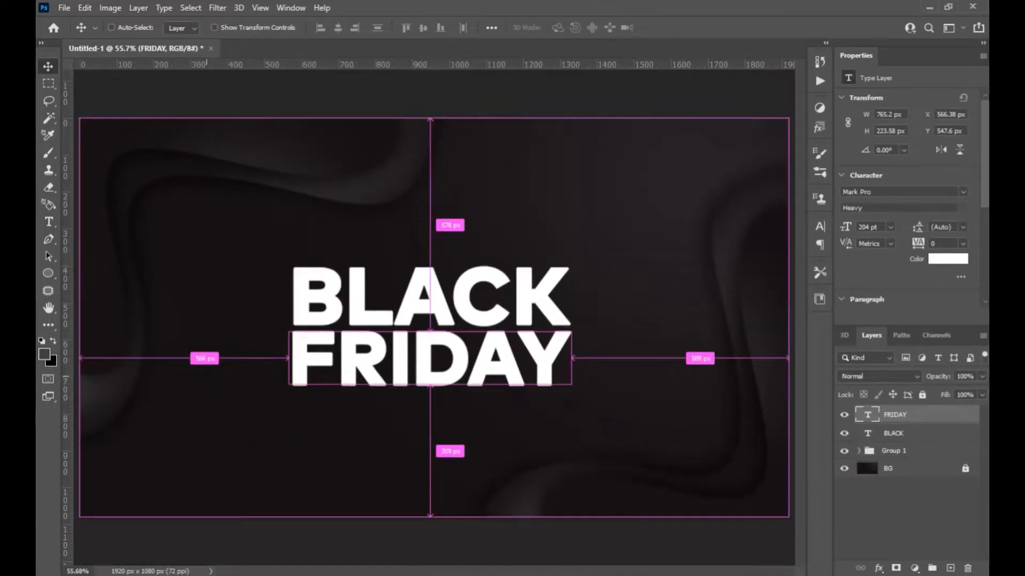
{"action": "left_click", "coordinate": [445, 323], "text": "shift"}
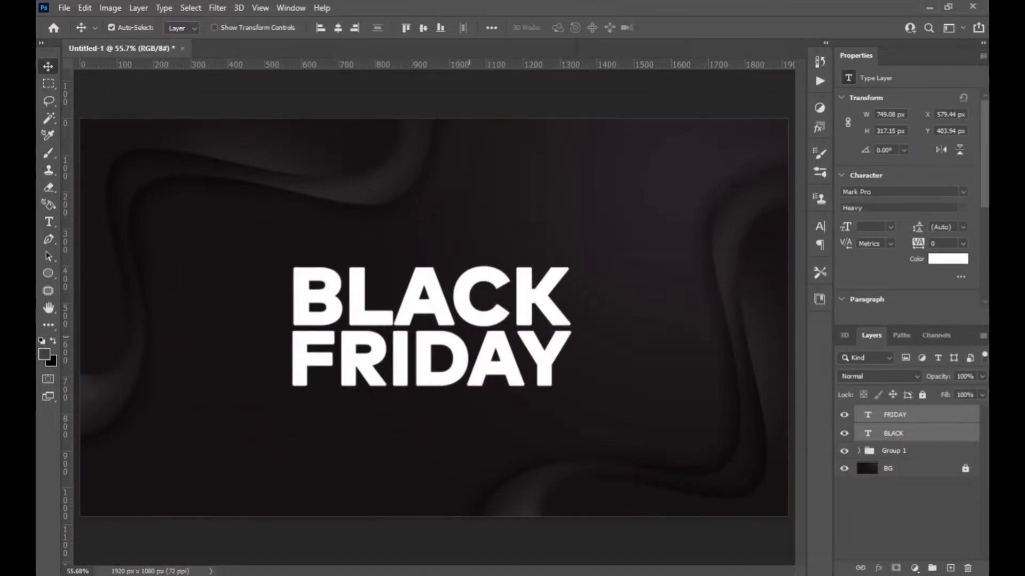
{"action": "left_click_drag", "start_coordinate": [469, 299], "coordinate": [477, 297]}
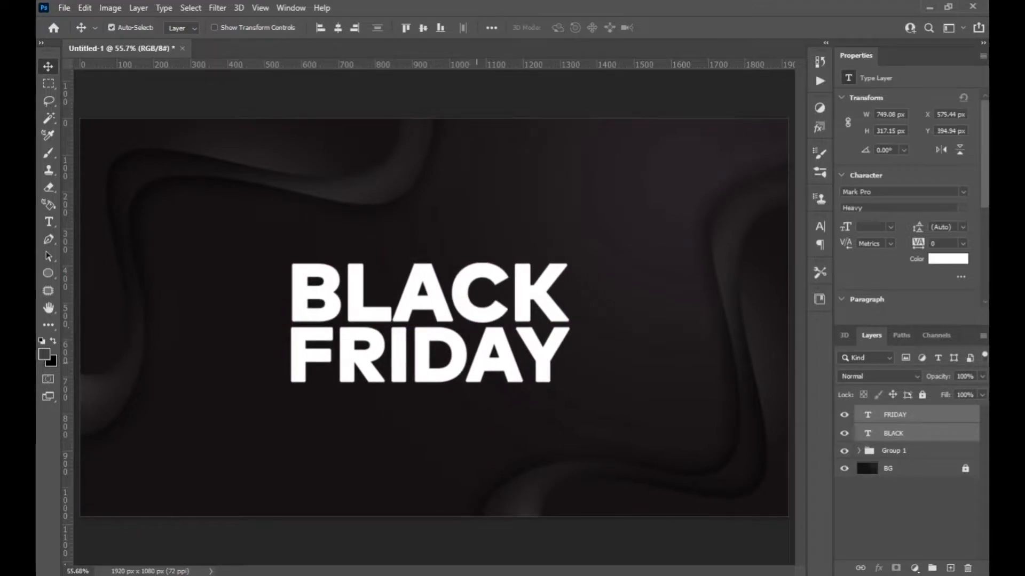
- Add a small text layer reading 50% below FRIDAY, near its left edge
{"action": "key", "text": "t"}
{"action": "left_click", "coordinate": [291, 431]}
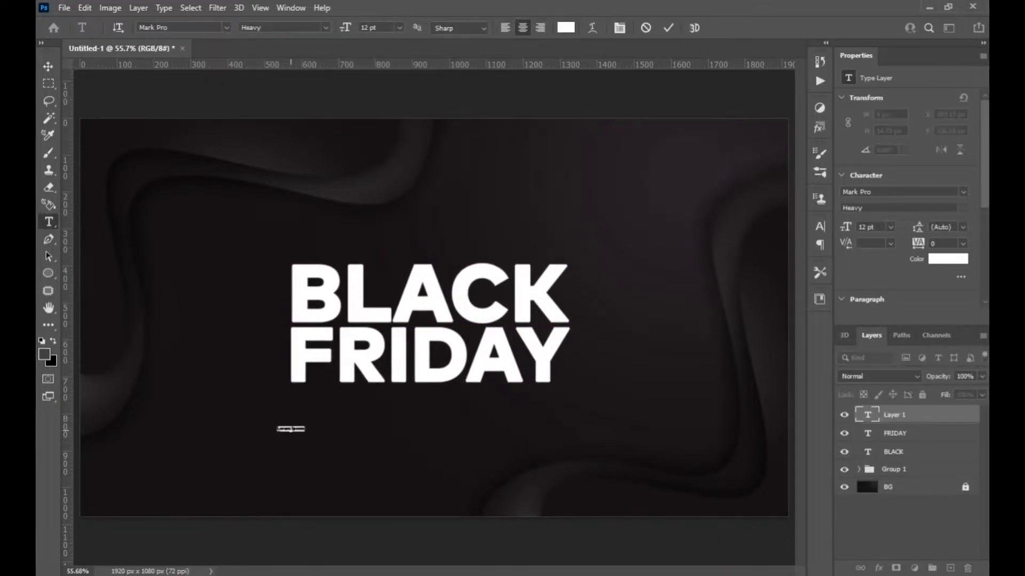
{"action": "type", "text": "SA"}
{"action": "key", "text": "ctrl+Return"}
{"action": "key", "text": "v"}
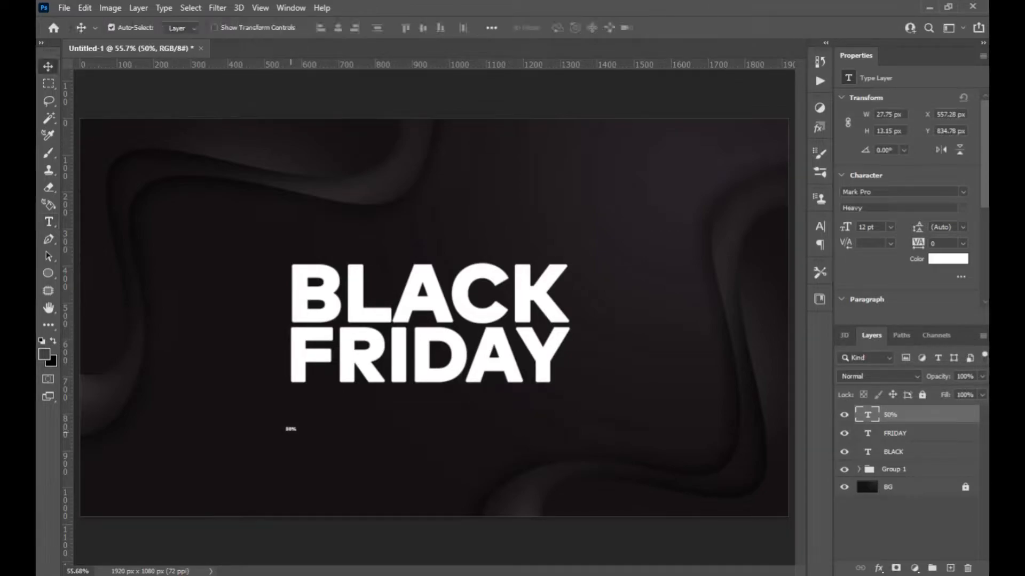
- Format the 50% text as UkrainianPragmatica Regular, 66 pt with 300 tracking, and place it directly under FRIDAY's left edge
{"action": "left_click", "coordinate": [963, 192]}
{"action": "left_click", "coordinate": [813, 245]}
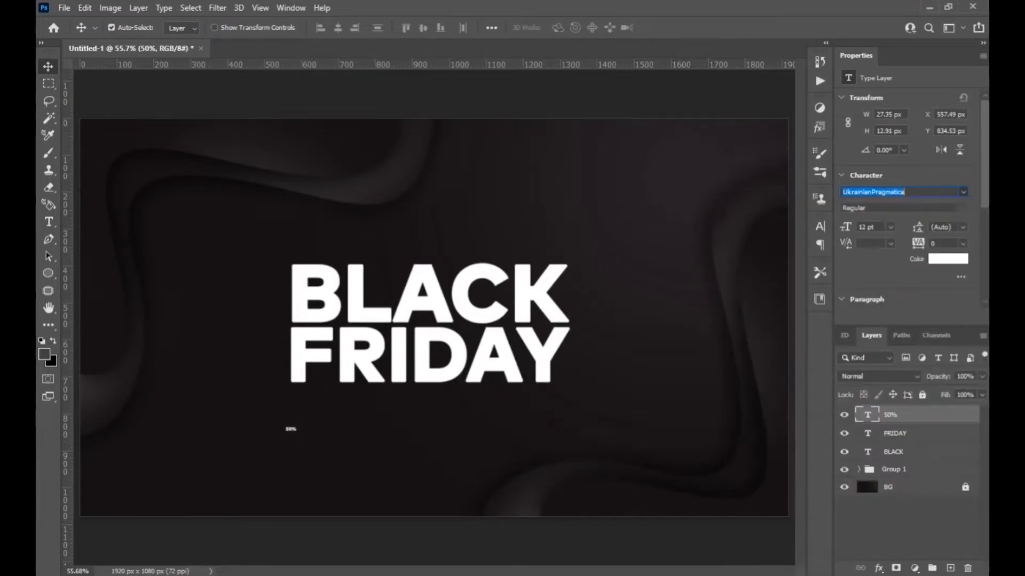
{"action": "type", "text": "66"}
{"action": "key", "text": "Return"}
{"action": "key", "text": "Return"}
{"action": "left_click_drag", "start_coordinate": [297, 425], "coordinate": [334, 410]}
- Duplicate the 50% text to its right, change the copy to OFF SALE and position it beside 50%
{"action": "left_click_drag", "start_coordinate": [348, 410], "coordinate": [435, 410], "text": "alt"}
{"action": "double_click", "coordinate": [427, 409]}
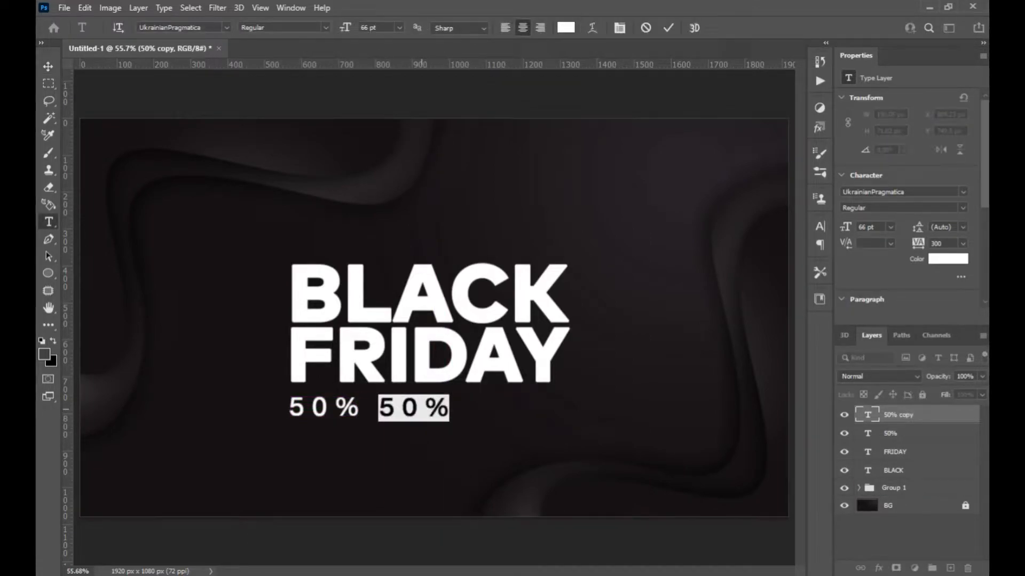
{"action": "type", "text": "OFF SALE"}
{"action": "key", "text": "ctrl+Return"}
{"action": "left_click_drag", "start_coordinate": [449, 411], "coordinate": [497, 412]}
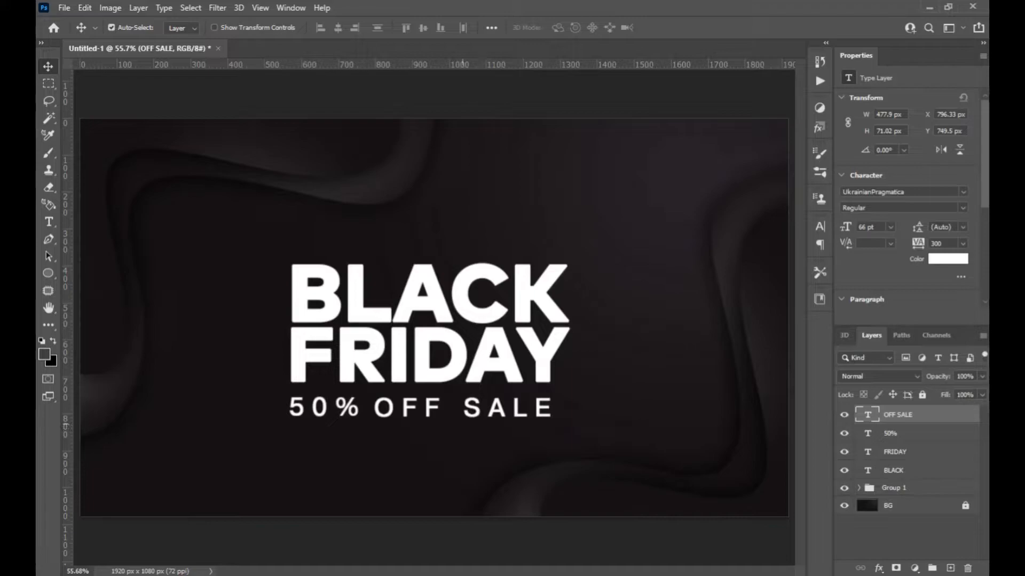
- Duplicate the OFF SALE text above BLACK and change the copy to SPECIAL OFFER
{"action": "left_click_drag", "start_coordinate": [497, 412], "coordinate": [464, 245]}
{"action": "double_click", "coordinate": [464, 243]}
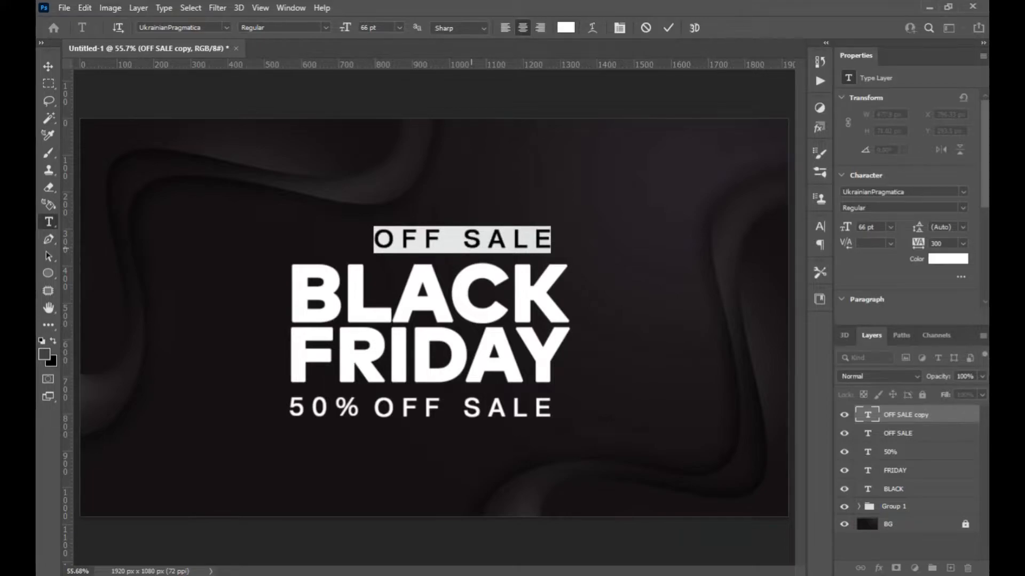
{"action": "type", "text": "SPEC"}
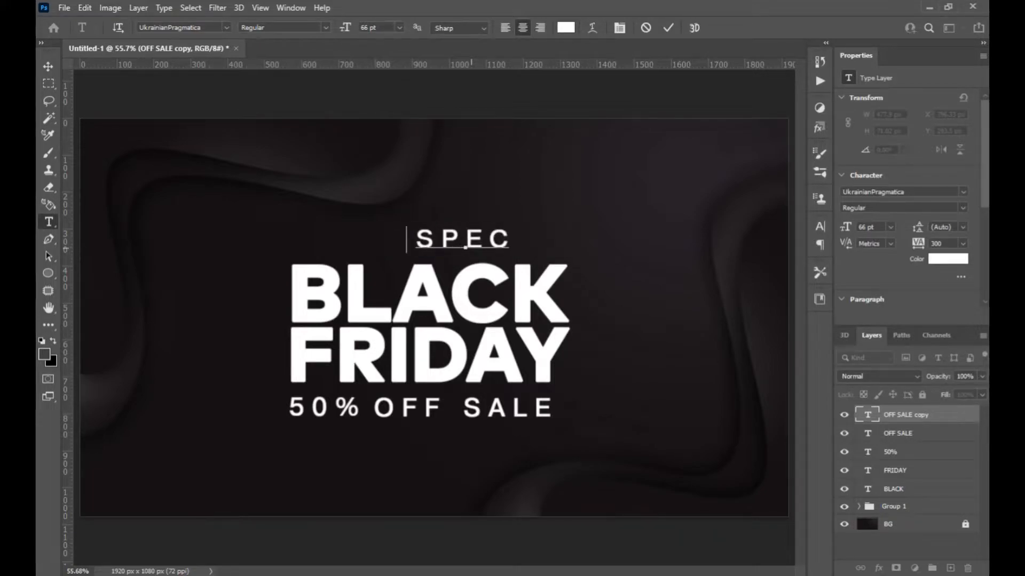
{"action": "type", "text": "IAL OFFER"}
{"action": "key", "text": "ctrl+Return"}
{"action": "key", "text": "v"}
- Set the SPECIAL OFFER text to 47 pt and place it just above BLACK, aligned with the headline's right edge
{"action": "left_click", "coordinate": [820, 226]}
{"action": "left_click", "coordinate": [820, 227]}
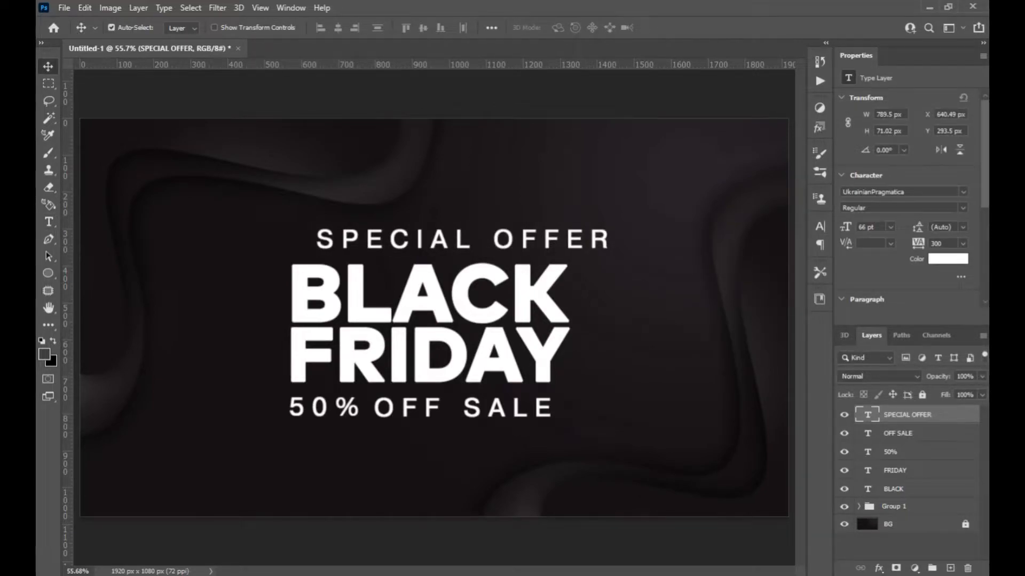
{"action": "left_click", "coordinate": [867, 226]}
{"action": "type", "text": "47"}
{"action": "key", "text": "Return"}
{"action": "left_click_drag", "start_coordinate": [551, 212], "coordinate": [552, 217]}
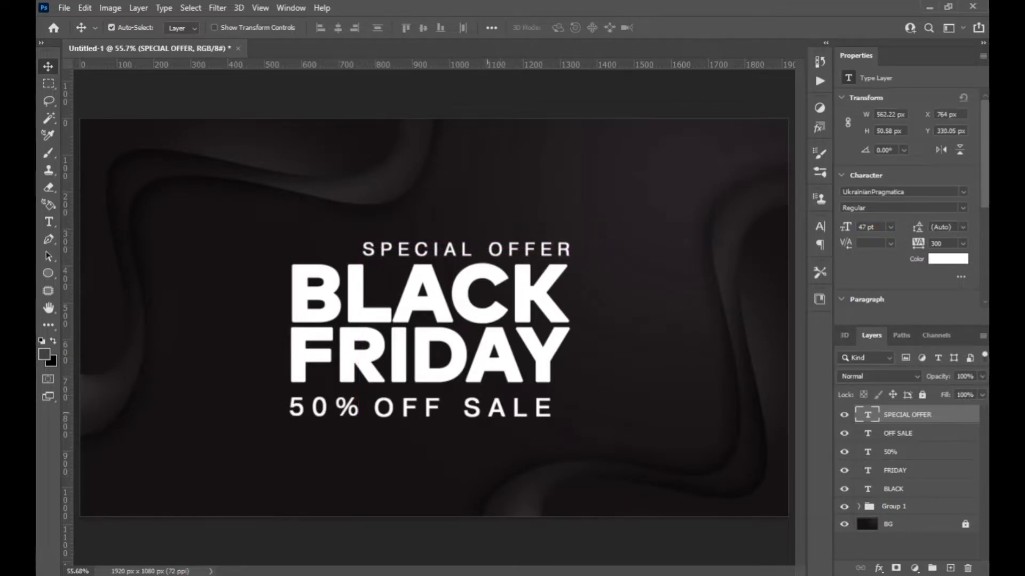
- Duplicate the OFF SALE text below the 50% OFF SALE line and change the copy to SHOP NOW
{"action": "left_click_drag", "start_coordinate": [496, 410], "coordinate": [419, 470]}
{"action": "double_click", "coordinate": [419, 470]}
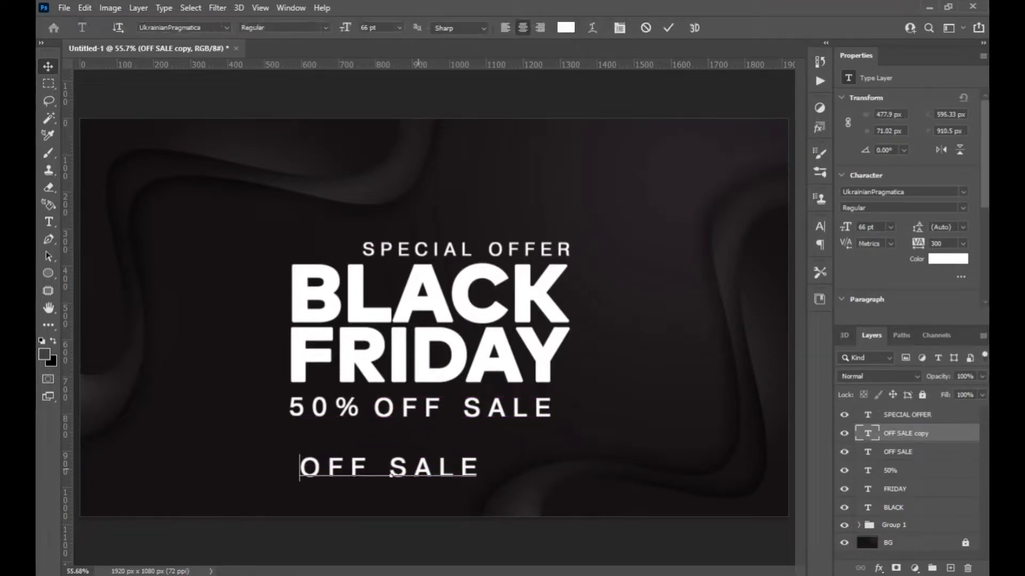
{"action": "type", "text": "SHO"}
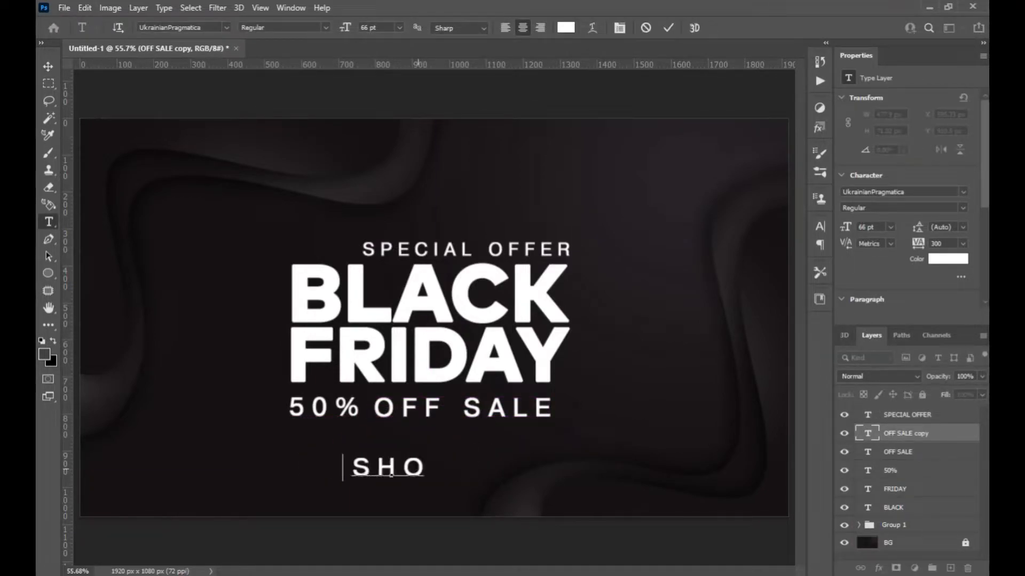
{"action": "type", "text": "P. NOW"}
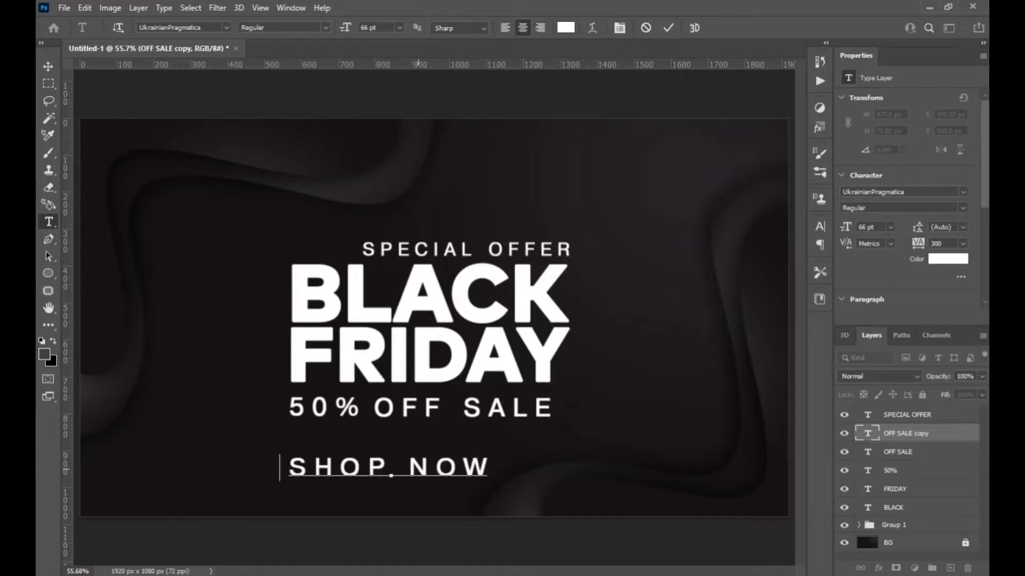
{"action": "key", "text": "ctrl+Return"}
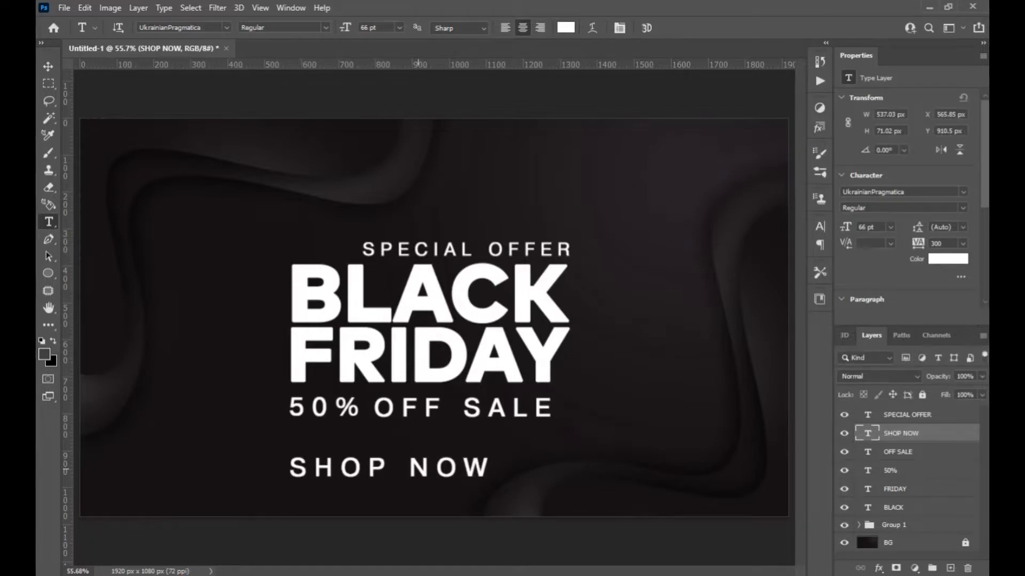
- Set the SHOP NOW text's tracking to 0 and move it closer under the 50% text, near its left edge
{"action": "left_click", "coordinate": [890, 227]}
{"action": "left_click", "coordinate": [890, 227]}
{"action": "left_click", "coordinate": [963, 243]}
{"action": "left_click", "coordinate": [955, 323]}
{"action": "key", "text": "v"}
{"action": "left_click_drag", "start_coordinate": [420, 468], "coordinate": [394, 427]}
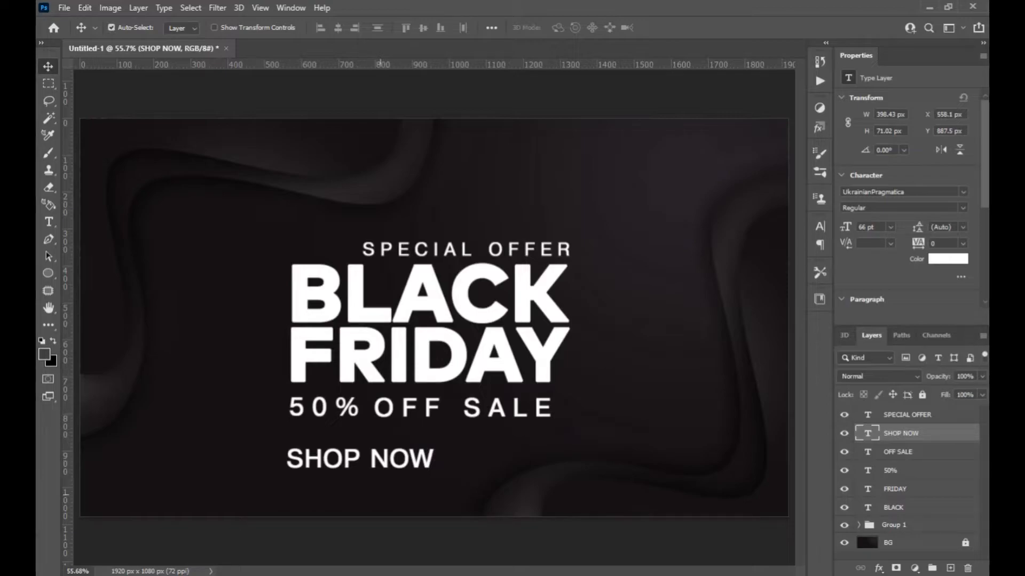
- Group all the text layers from BLACK to SPECIAL OFFER and name the group text
{"action": "left_click", "coordinate": [893, 508]}
{"action": "left_click", "coordinate": [907, 415], "text": "shift"}
{"action": "key", "text": "ctrl+g"}
{"action": "double_click", "coordinate": [894, 414]}
{"action": "type", "text": "text"}
{"action": "key", "text": "Return"}
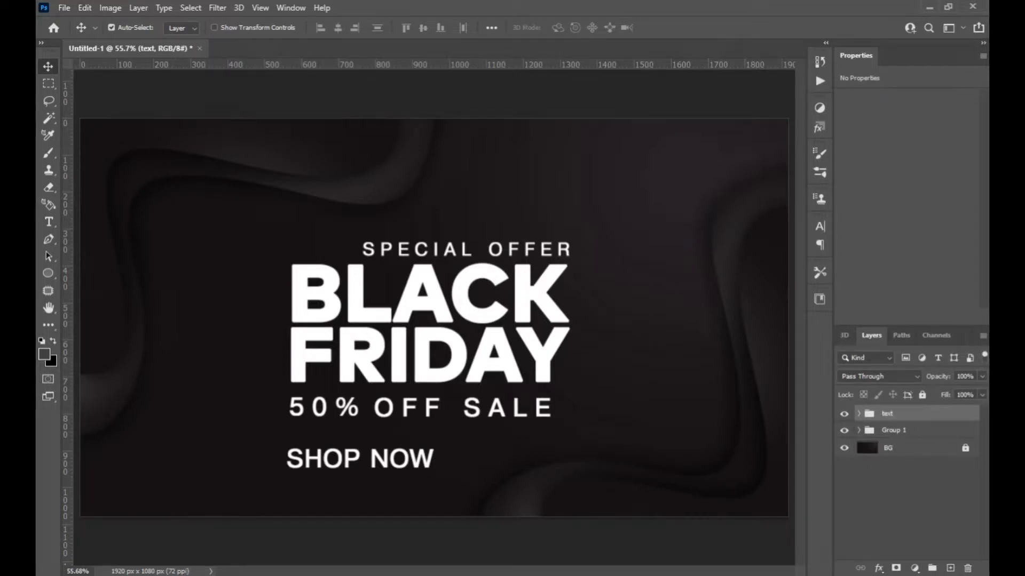
- On a new layer above BG, draw a rectangle about 482 x 90 px behind SHOP NOW
{"action": "left_click", "coordinate": [897, 448]}
{"action": "left_click", "coordinate": [950, 569]}
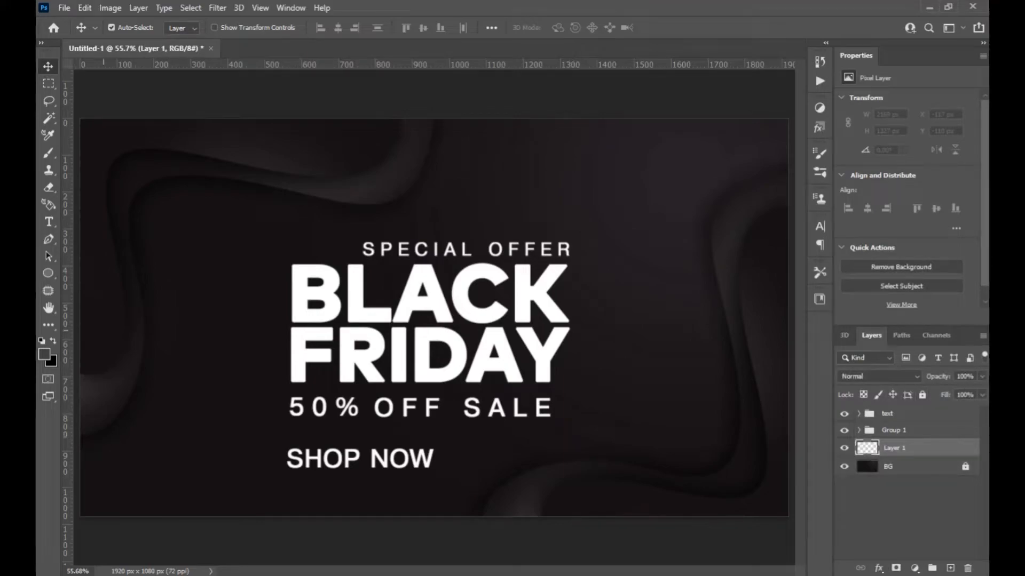
{"action": "right_click", "coordinate": [48, 273]}
{"action": "left_click", "coordinate": [107, 270]}
{"action": "left_click_drag", "start_coordinate": [280, 440], "coordinate": [458, 472]}
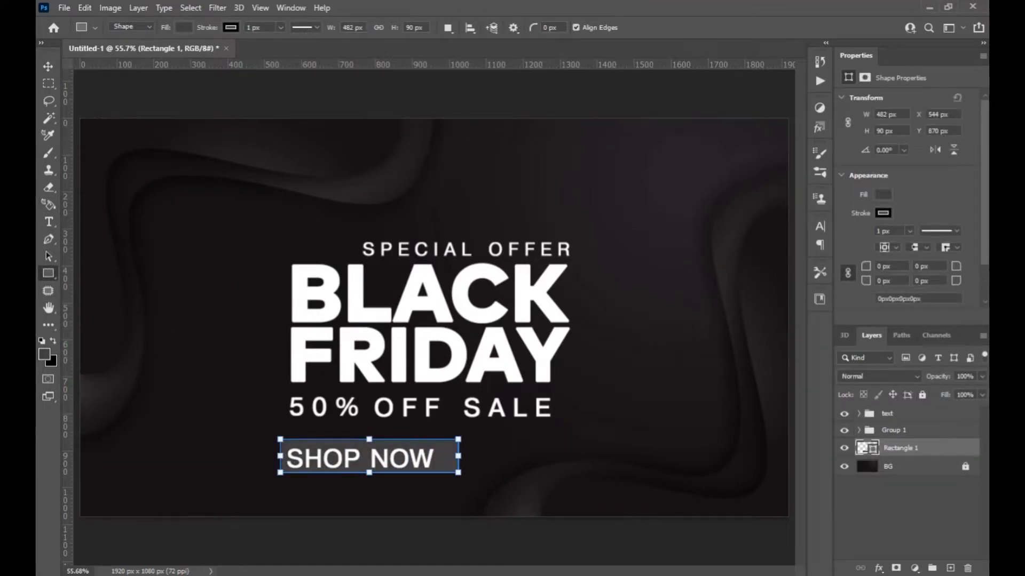
- Remove the SHOP NOW rectangle's stroke and round its corners to 19 px
{"action": "left_click", "coordinate": [882, 213]}
{"action": "left_click", "coordinate": [813, 238]}
{"action": "left_click", "coordinate": [883, 213]}
{"action": "left_click_drag", "start_coordinate": [866, 267], "coordinate": [878, 266]}
{"action": "key", "text": "Return"}
- Add a Gradient Overlay to the button rectangle and strip the gradient's intermediate and starting color stops
{"action": "left_click", "coordinate": [878, 568]}
{"action": "left_click", "coordinate": [902, 525]}
{"action": "left_click", "coordinate": [705, 200]}
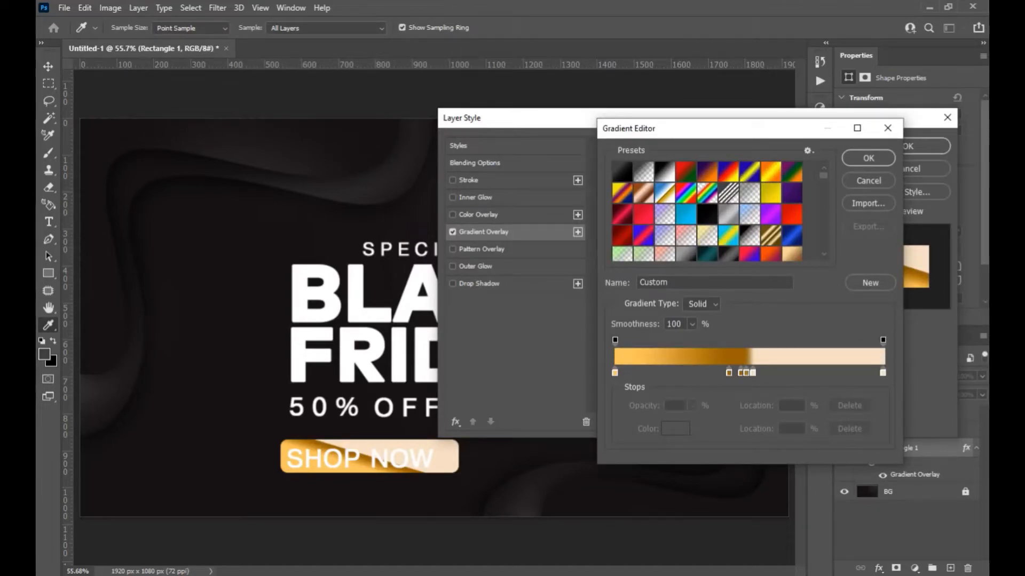
{"action": "left_click_drag", "start_coordinate": [729, 373], "coordinate": [754, 414]}
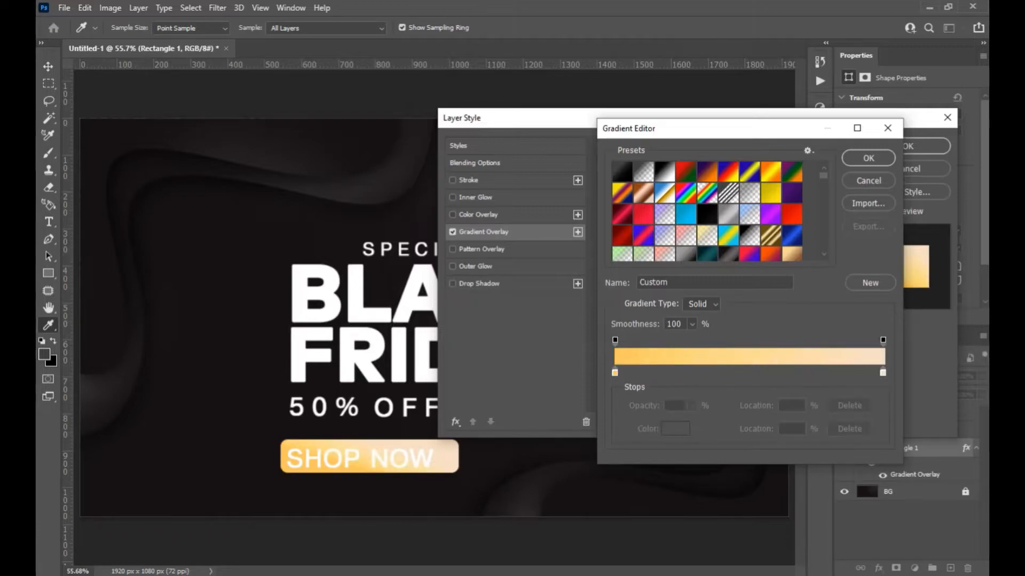
{"action": "left_click", "coordinate": [615, 373]}
{"action": "left_click", "coordinate": [615, 373]}
{"action": "left_click_drag", "start_coordinate": [615, 373], "coordinate": [616, 414]}
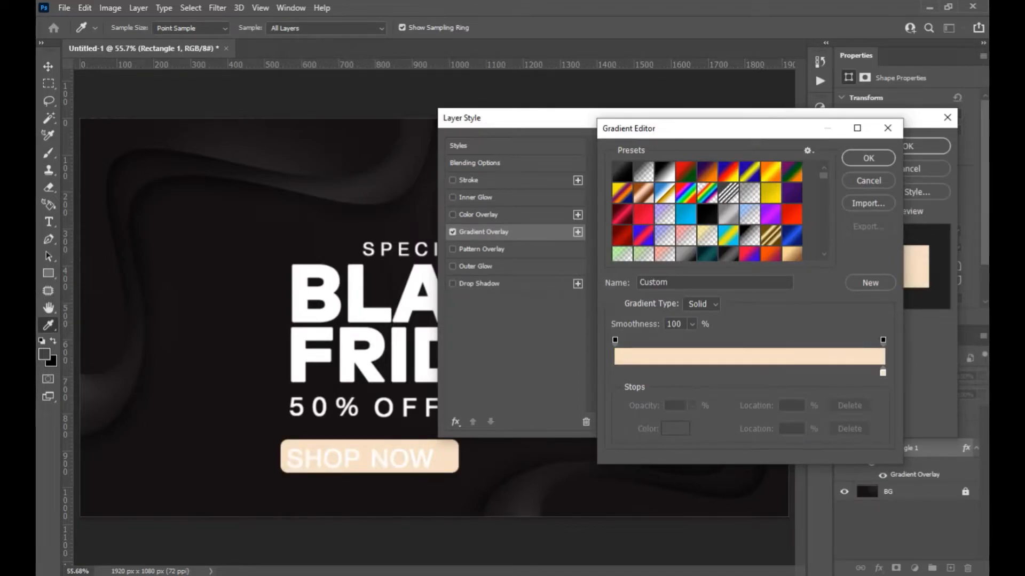
- Add a color stop at the start of the button's gradient and set it to ffc760
{"action": "left_click", "coordinate": [614, 373]}
{"action": "double_click", "coordinate": [615, 374]}
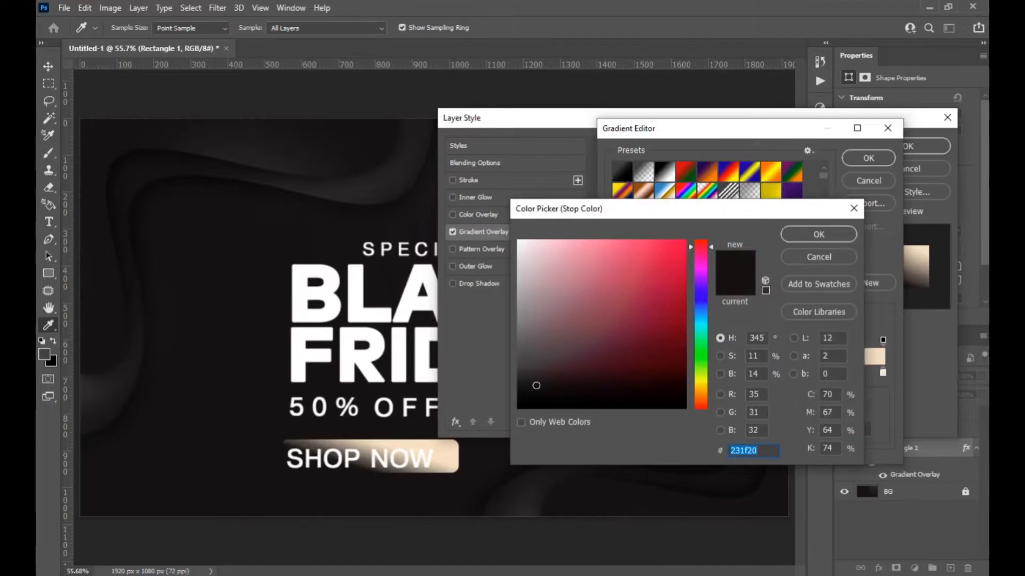
{"action": "type", "text": "ffc760"}
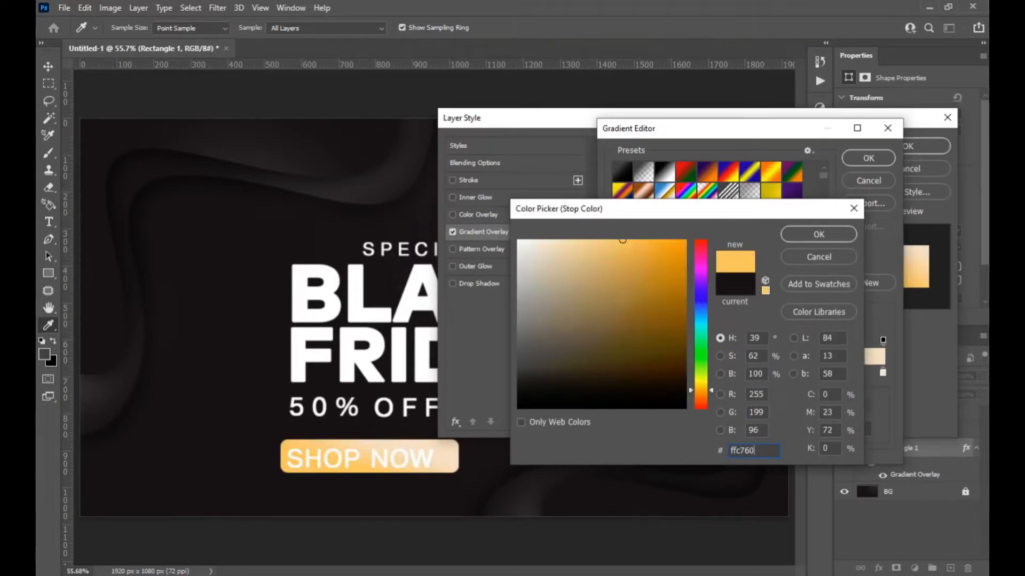
{"action": "key", "text": "Return"}
- Add a fddca6 stop at 48%, set the end stop to c38c32, and apply the gradient overlay to the button
{"action": "left_click", "coordinate": [743, 373]}
{"action": "double_click", "coordinate": [744, 373]}
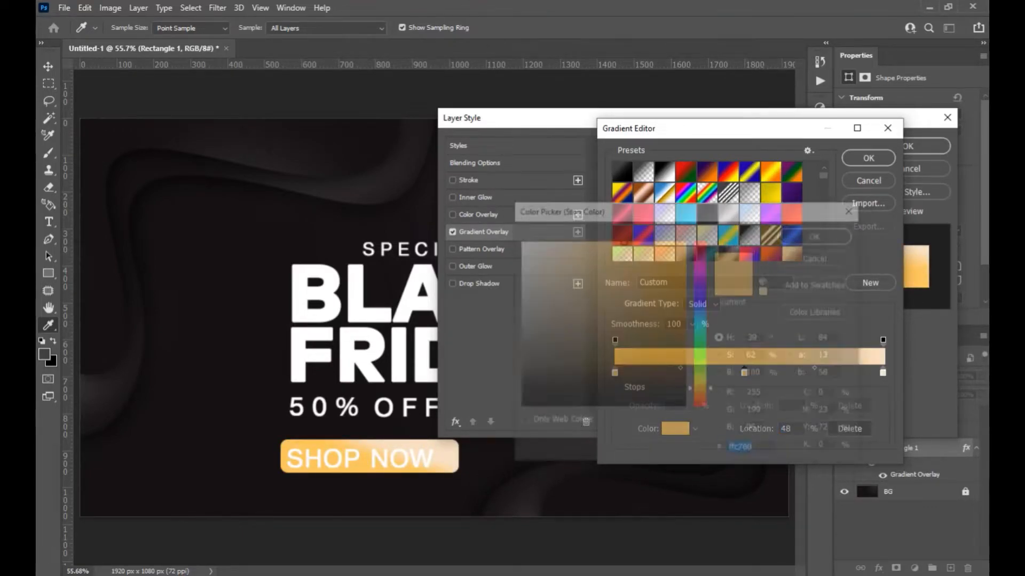
{"action": "type", "text": "fddca6"}
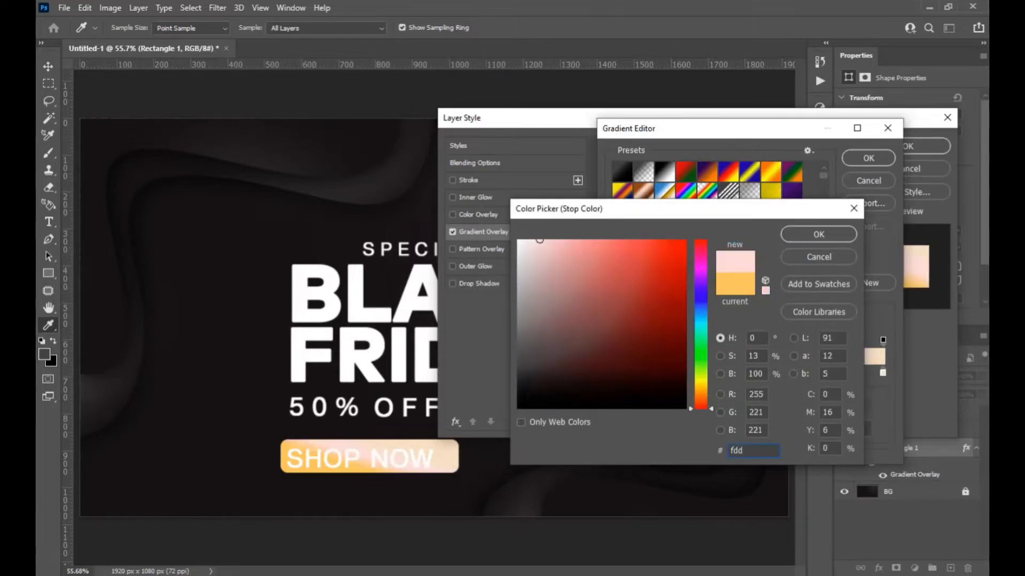
{"action": "key", "text": "Return"}
{"action": "left_click", "coordinate": [883, 373]}
{"action": "double_click", "coordinate": [882, 374]}
{"action": "type", "text": "c38d2e"}
{"action": "key", "text": "Return"}
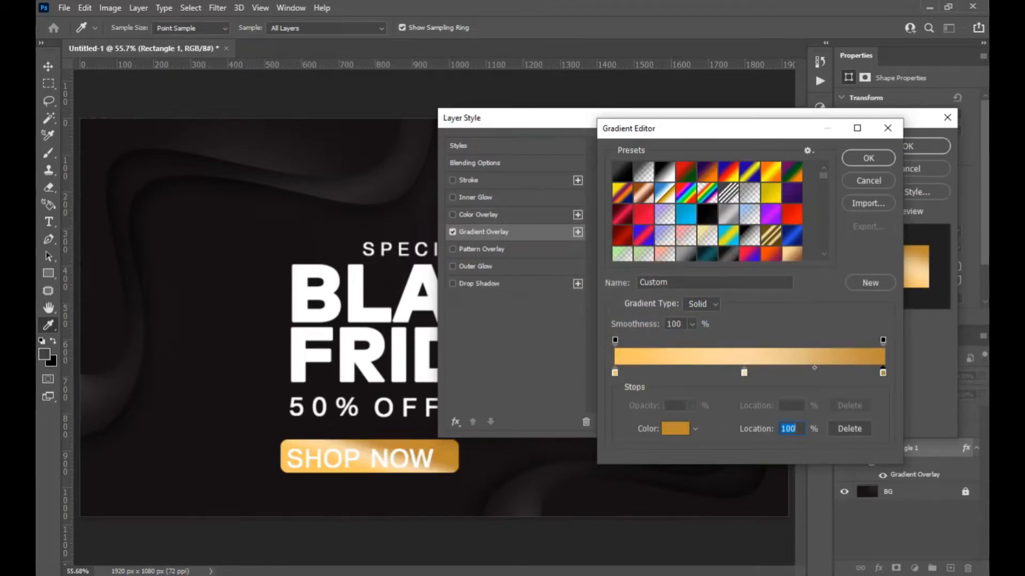
{"action": "key", "text": "Return"}
{"action": "left_click_drag", "start_coordinate": [682, 228], "coordinate": [744, 259]}
{"action": "key", "text": "Tab"}
{"action": "left_click", "coordinate": [907, 146]}
- Align the gold button with the headline's left edge under 50% OFF SALE and center the SHOP NOW text on it
{"action": "key", "text": "v"}
{"action": "left_click_drag", "start_coordinate": [415, 456], "coordinate": [423, 450]}
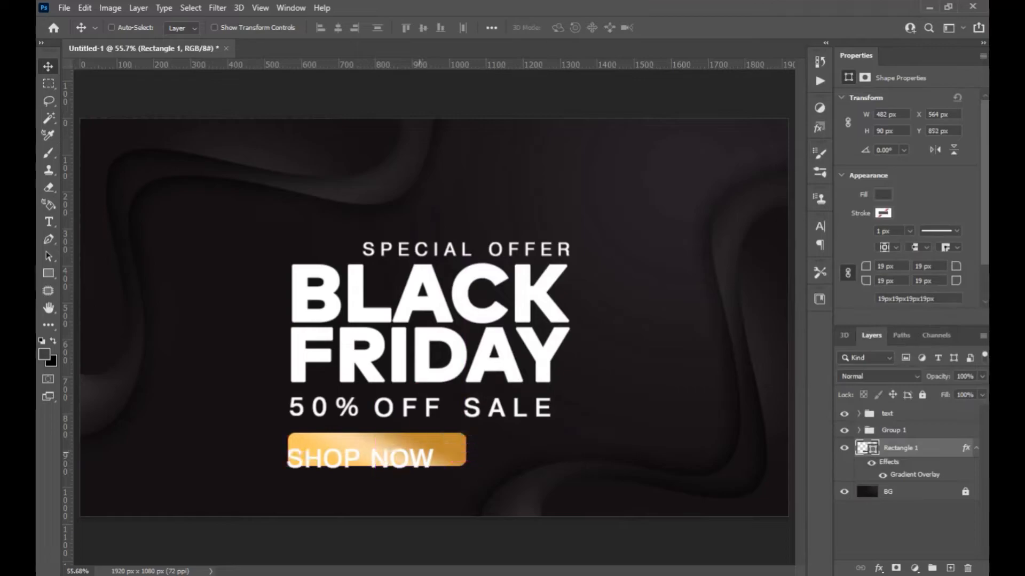
{"action": "left_click", "coordinate": [421, 453], "text": "ctrl"}
{"action": "key", "text": "ctrl+t"}
{"action": "type", "text": "v"}
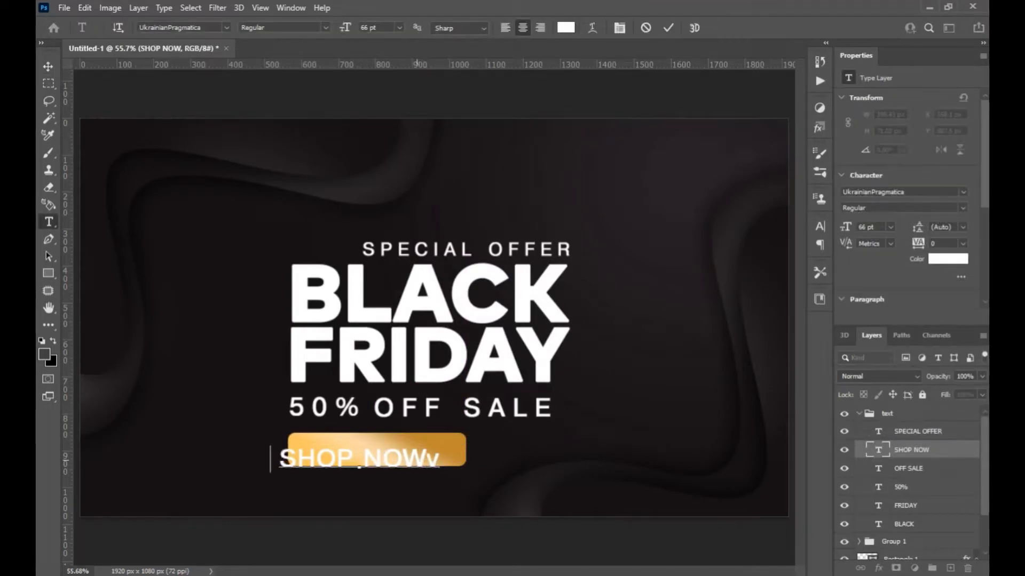
{"action": "key", "text": "ctrl+z"}
{"action": "key", "text": "ctrl+Return"}
{"action": "key", "text": "v"}
{"action": "left_click_drag", "start_coordinate": [413, 462], "coordinate": [427, 456]}
- Change the SHOP NOW text color from white to near-black
{"action": "left_click", "coordinate": [948, 259]}
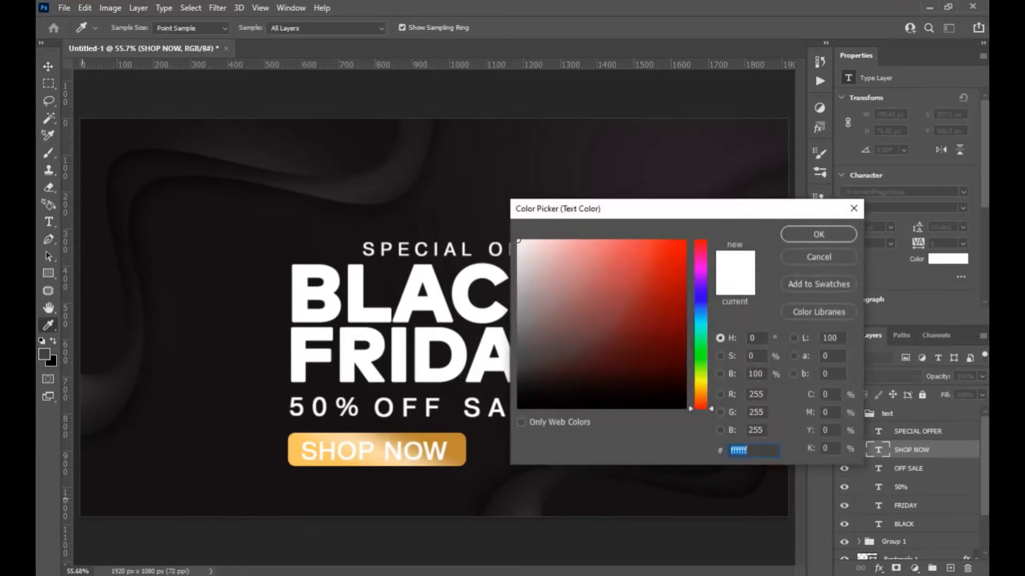
{"action": "left_click", "coordinate": [533, 384]}
{"action": "left_click", "coordinate": [816, 233]}
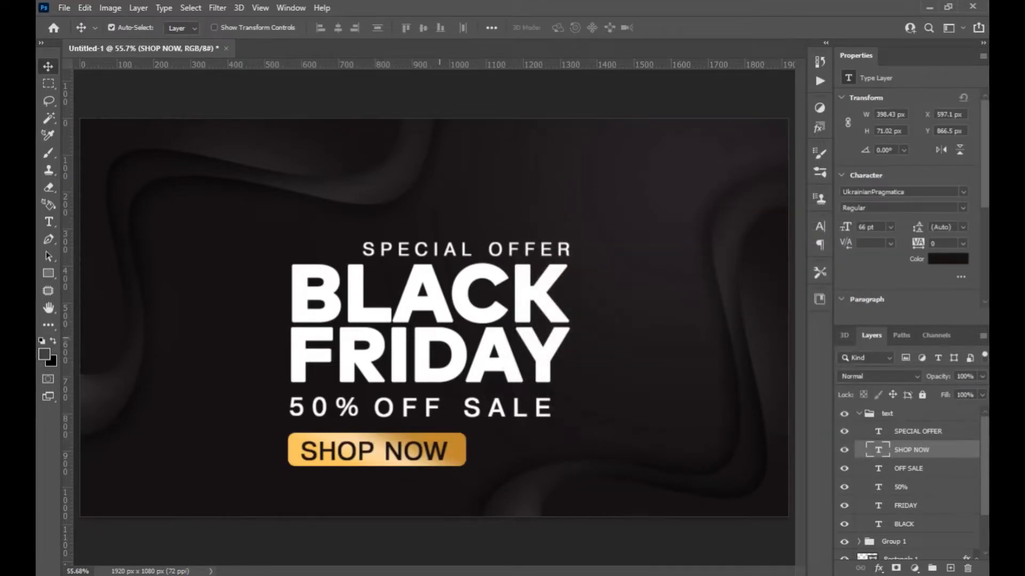
- Duplicate the BLACK and FRIDAY layers and convert the copies into one smart object above the text group
{"action": "left_click", "coordinate": [944, 524]}
{"action": "left_click", "coordinate": [954, 507], "text": "shift"}
{"action": "left_click_drag", "start_coordinate": [954, 506], "coordinate": [950, 569]}
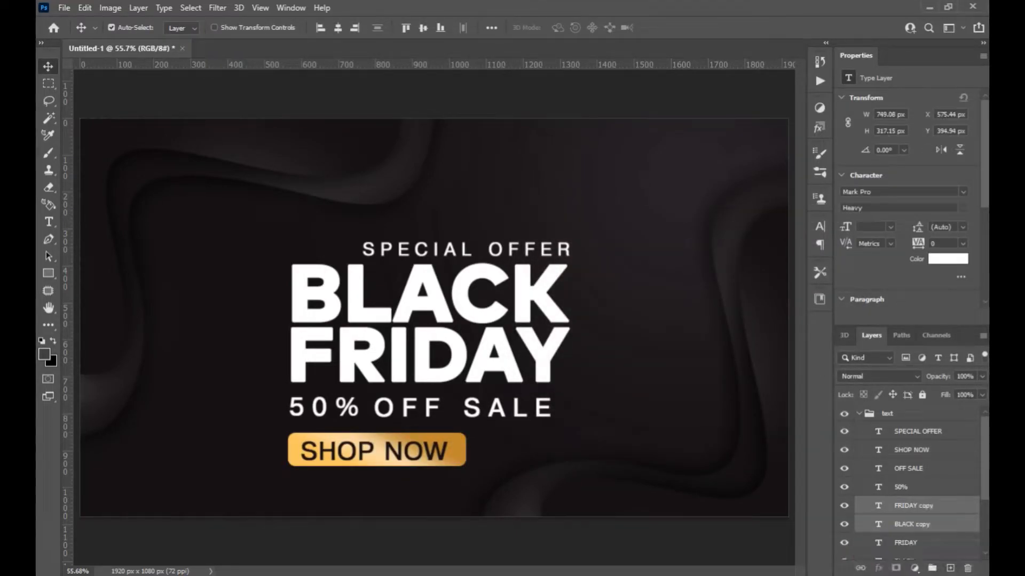
{"action": "right_click", "coordinate": [927, 506]}
{"action": "left_click", "coordinate": [832, 156]}
{"action": "left_click_drag", "start_coordinate": [927, 505], "coordinate": [927, 409]}
{"action": "left_click", "coordinate": [858, 432]}
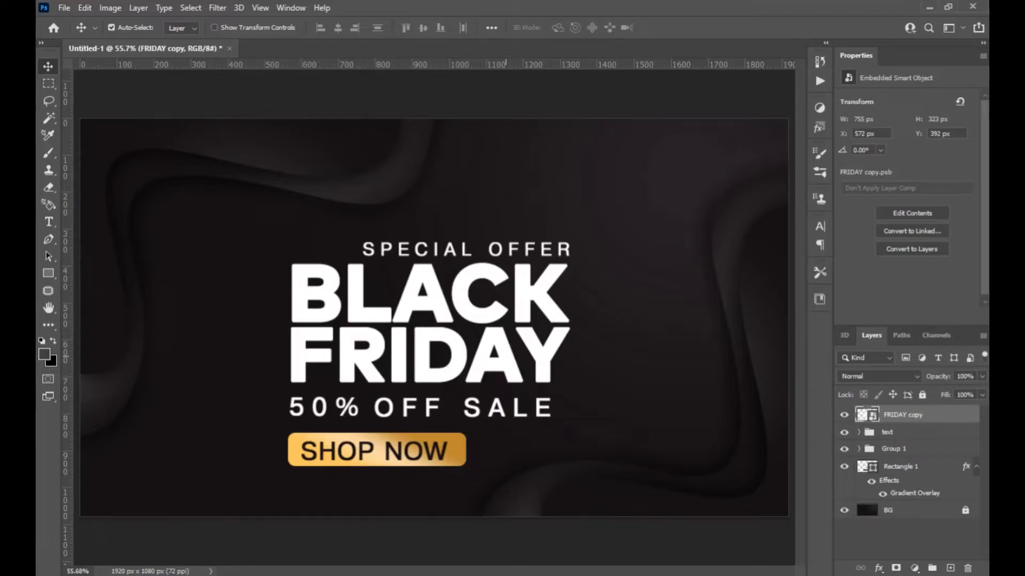
- Hide the original FRIDAY and BLACK layers inside the text group
{"action": "left_click", "coordinate": [859, 433]}
{"action": "left_click_drag", "start_coordinate": [844, 524], "coordinate": [845, 542]}
{"action": "left_click", "coordinate": [907, 432]}
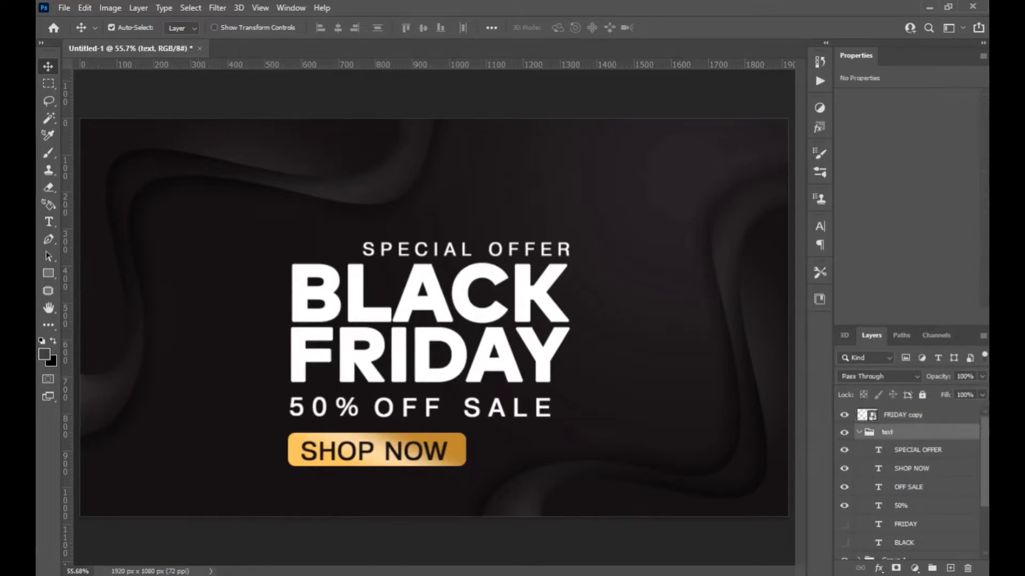
{"action": "left_click", "coordinate": [858, 433]}
- Add a Gradient Overlay to the BLACK FRIDAY smart object and set the gradient's start stop to ffc760
{"action": "left_click", "coordinate": [907, 415]}
{"action": "left_click", "coordinate": [878, 569]}
{"action": "left_click", "coordinate": [907, 521]}
{"action": "left_click", "coordinate": [705, 200]}
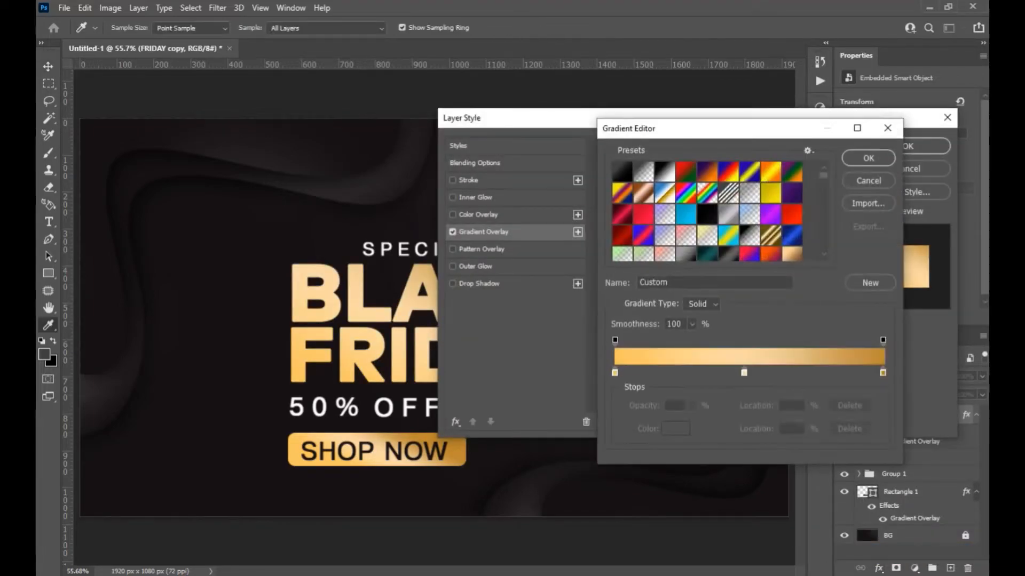
{"action": "double_click", "coordinate": [614, 372]}
{"action": "type", "text": "ffc760"}
{"action": "key", "text": "Return"}
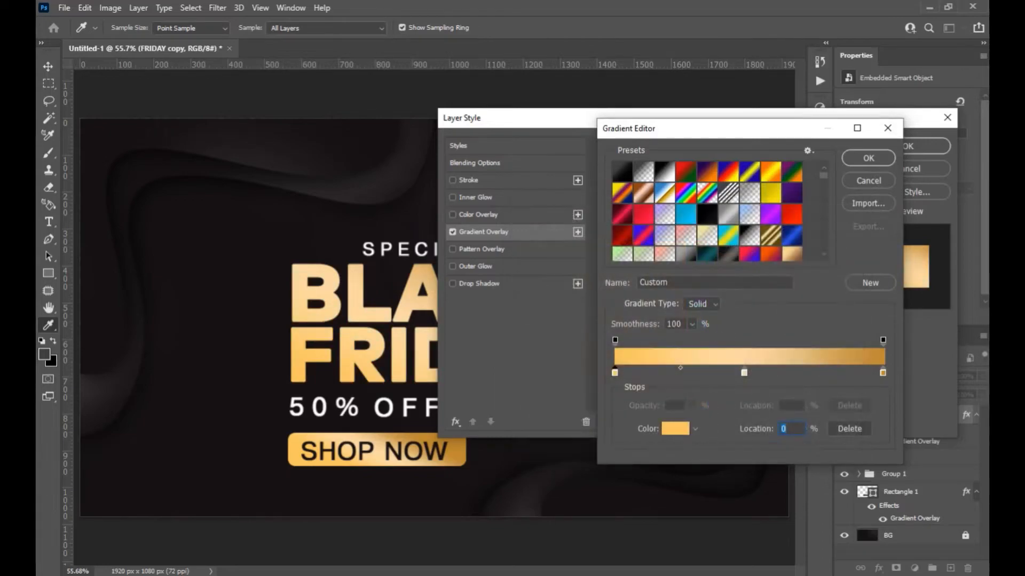
- Set the end stop of the headline's gradient to f9e4c5
{"action": "double_click", "coordinate": [882, 373]}
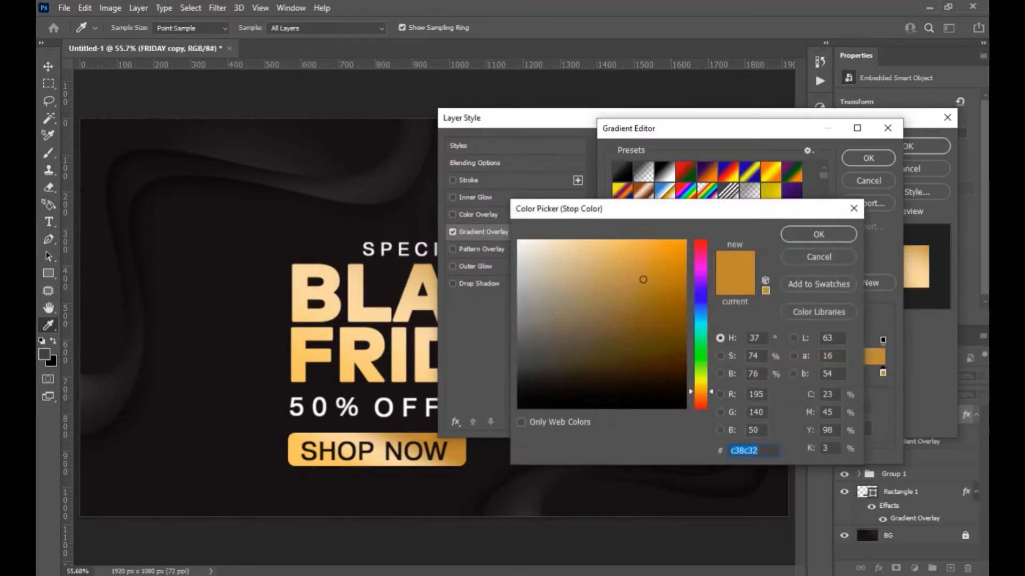
{"action": "type", "text": "f9e"}
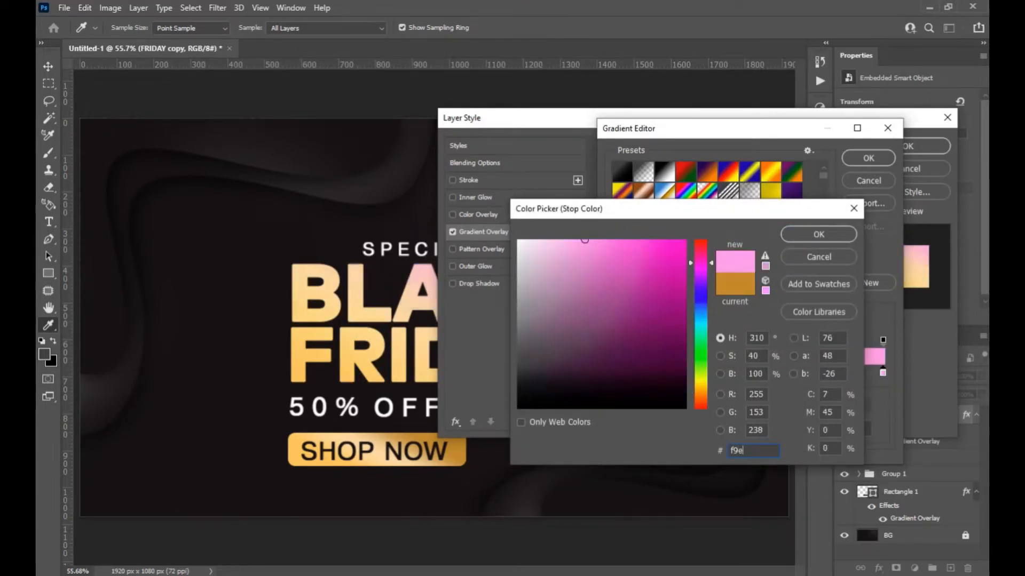
{"action": "type", "text": "4c5"}
{"action": "key", "text": "Return"}
- Place a color stop at 50% in the headline's gradient and set it to a97b22
{"action": "type", "text": "50"}
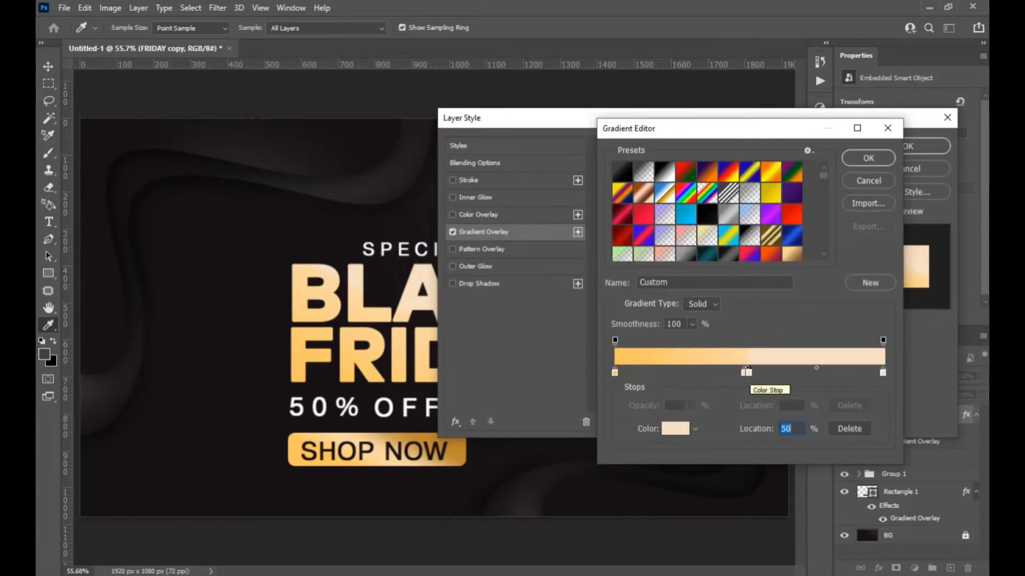
{"action": "double_click", "coordinate": [747, 371]}
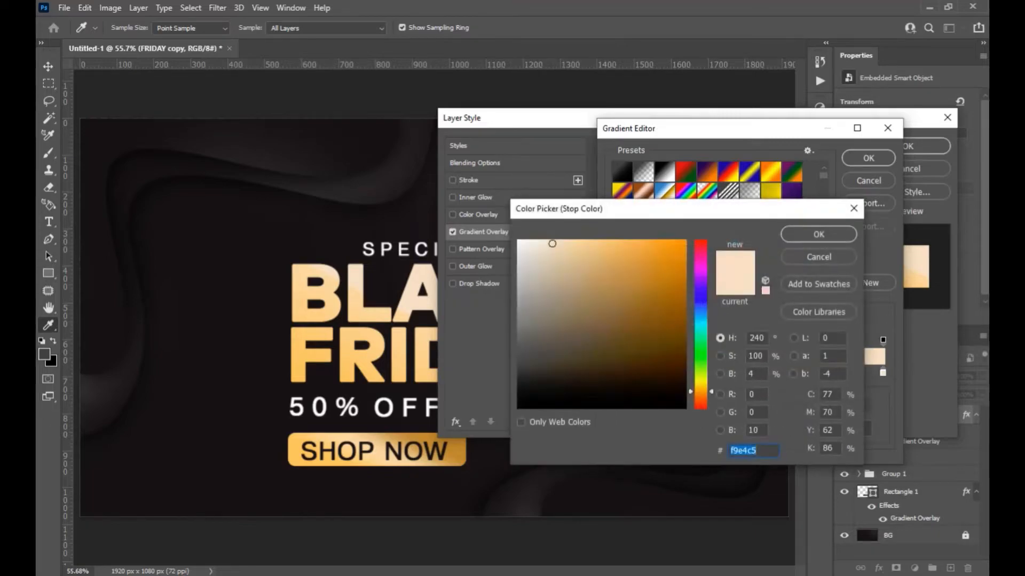
{"action": "type", "text": "a97"}
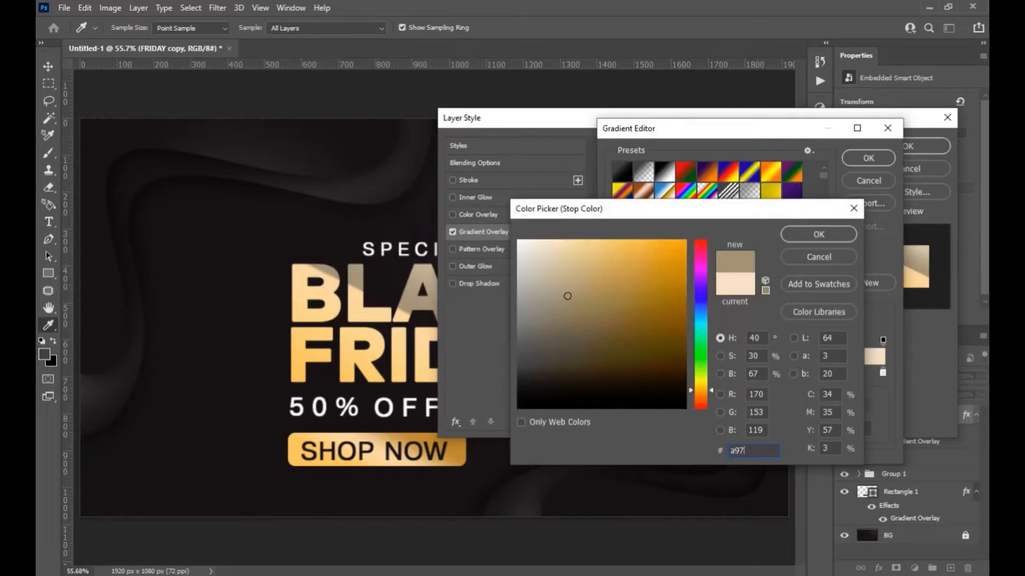
{"action": "type", "text": "b22"}
{"action": "key", "text": "Return"}
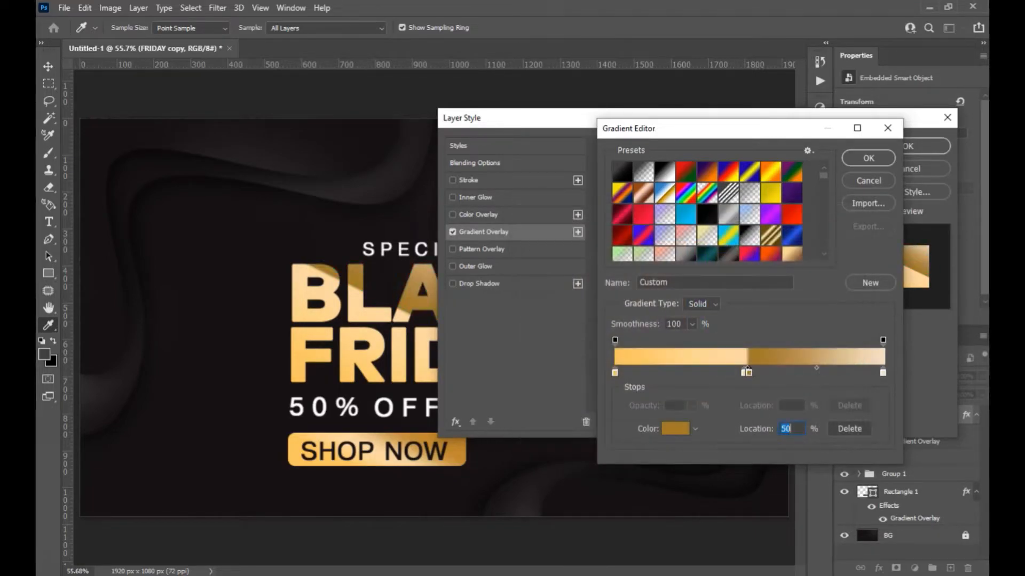
- Change the 48% stop of the headline's gradient to a06603
{"action": "double_click", "coordinate": [745, 372]}
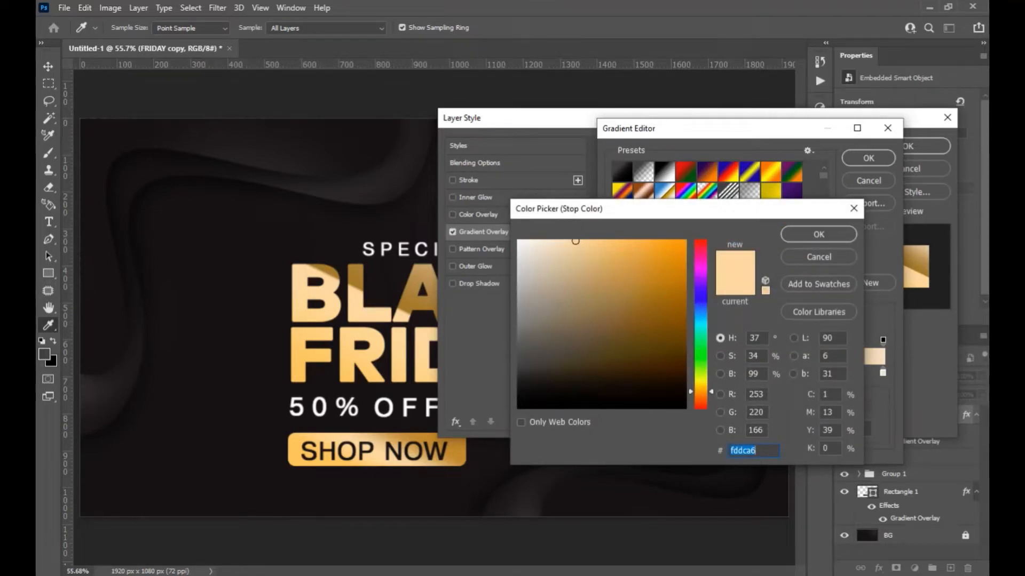
{"action": "type", "text": "a06603"}
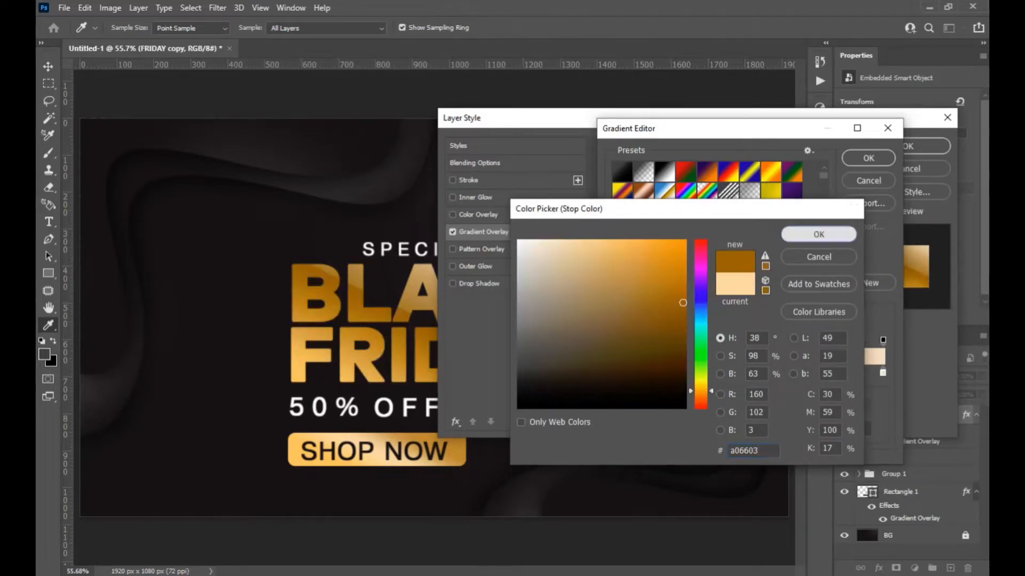
{"action": "key", "text": "Return"}
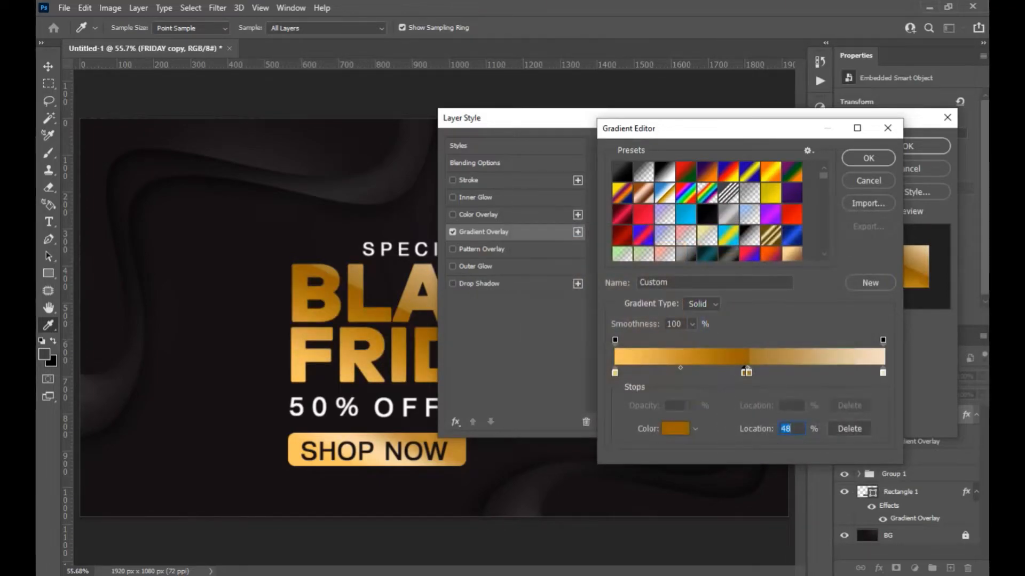
- Sharpen the headline gradient's middle transition with a cream stop just past center and add a ffc760 stop at 28%
{"action": "left_click_drag", "start_coordinate": [746, 370], "coordinate": [698, 405]}
{"action": "left_click", "coordinate": [615, 373]}
{"action": "left_click", "coordinate": [689, 372]}
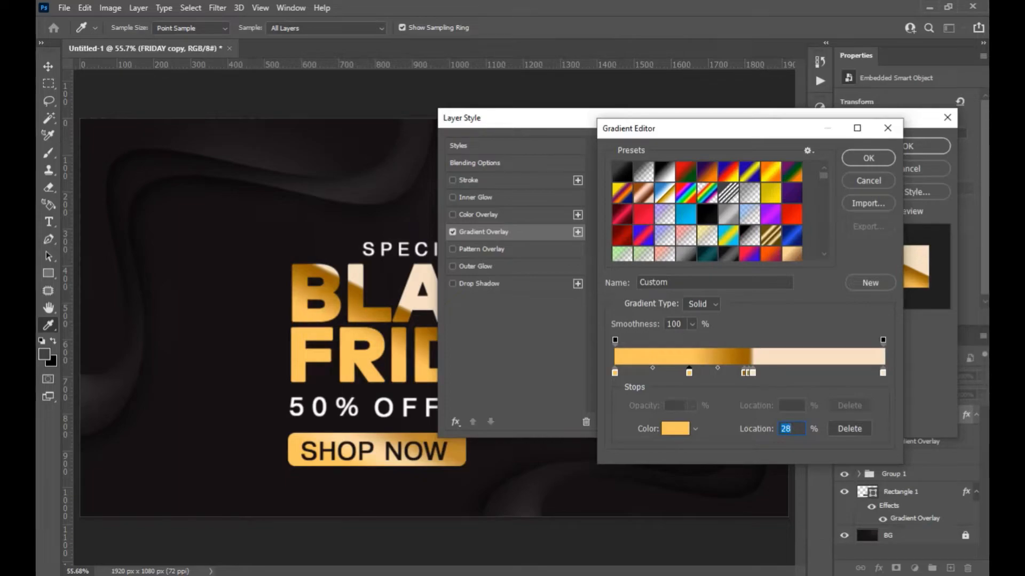
- Spread the headline gradient's middle stops, shifting gold earlier and placing the browns at 40% and 47%, and accept the gradient
{"action": "left_click_drag", "start_coordinate": [745, 372], "coordinate": [742, 405]}
{"action": "left_click", "coordinate": [742, 373]}
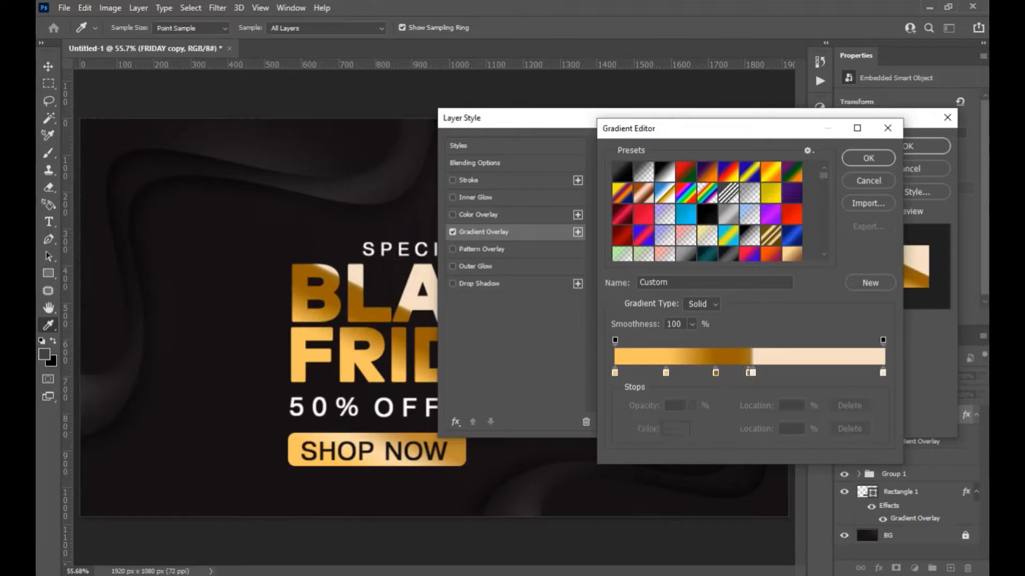
{"action": "left_click", "coordinate": [742, 373]}
{"action": "left_click", "coordinate": [786, 429]}
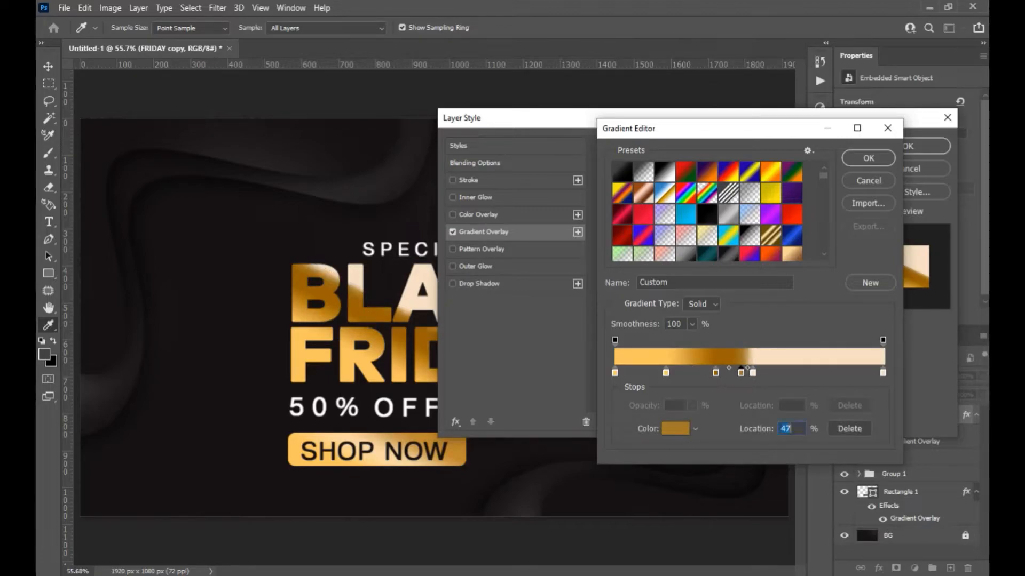
{"action": "left_click", "coordinate": [716, 373]}
{"action": "left_click_drag", "start_coordinate": [708, 373], "coordinate": [722, 372]}
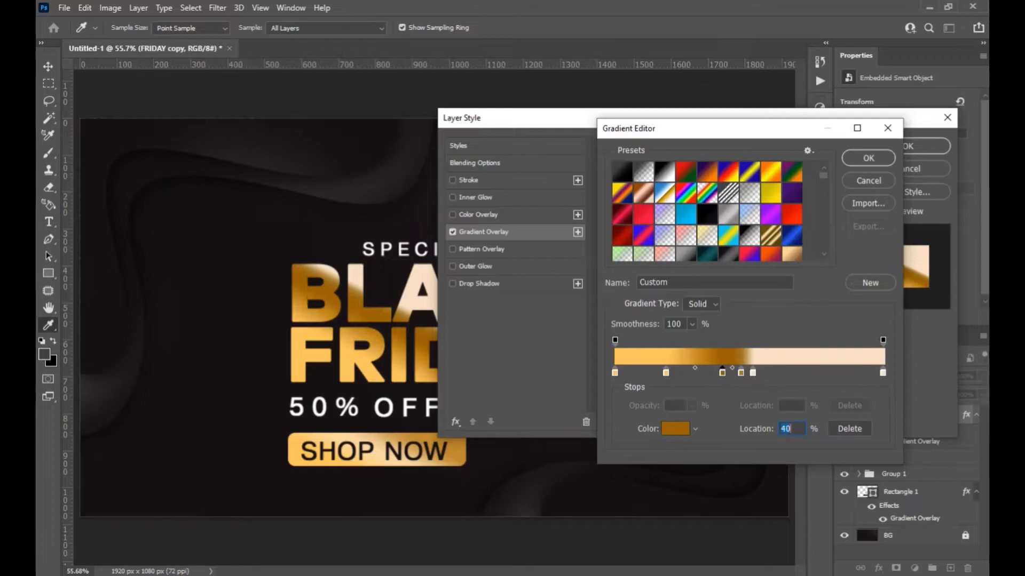
{"action": "key", "text": "Return"}
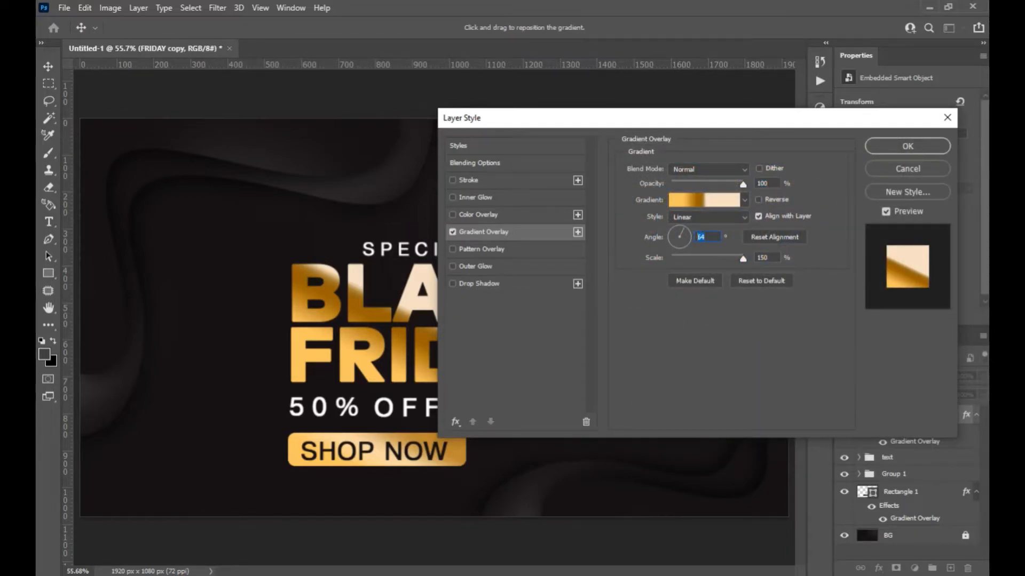
- Set the headline's gradient overlay angle to 72° and apply the layer style
{"action": "type", "text": "75"}
{"action": "key", "text": "BackSpace"}
{"action": "type", "text": "2"}
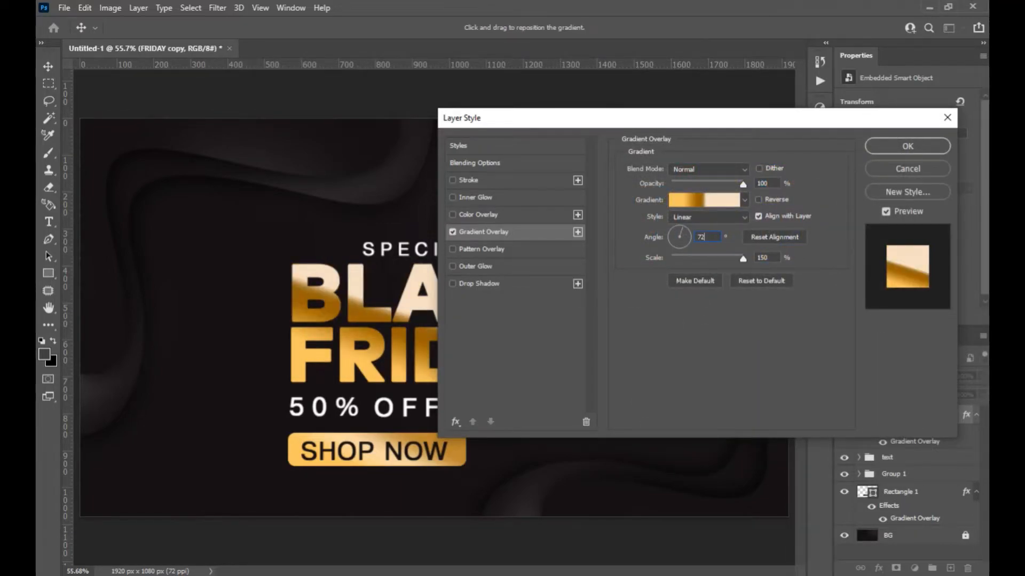
{"action": "key", "text": "Return"}
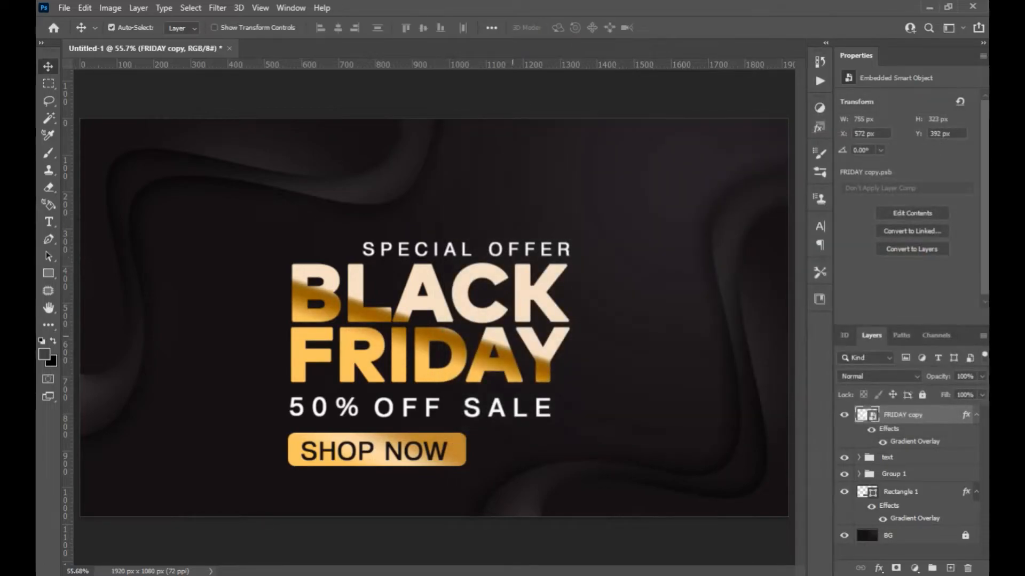
- Add a 3 px cream outside stroke to the BLACK FRIDAY headline
{"action": "left_click", "coordinate": [878, 569]}
{"action": "left_click", "coordinate": [899, 474]}
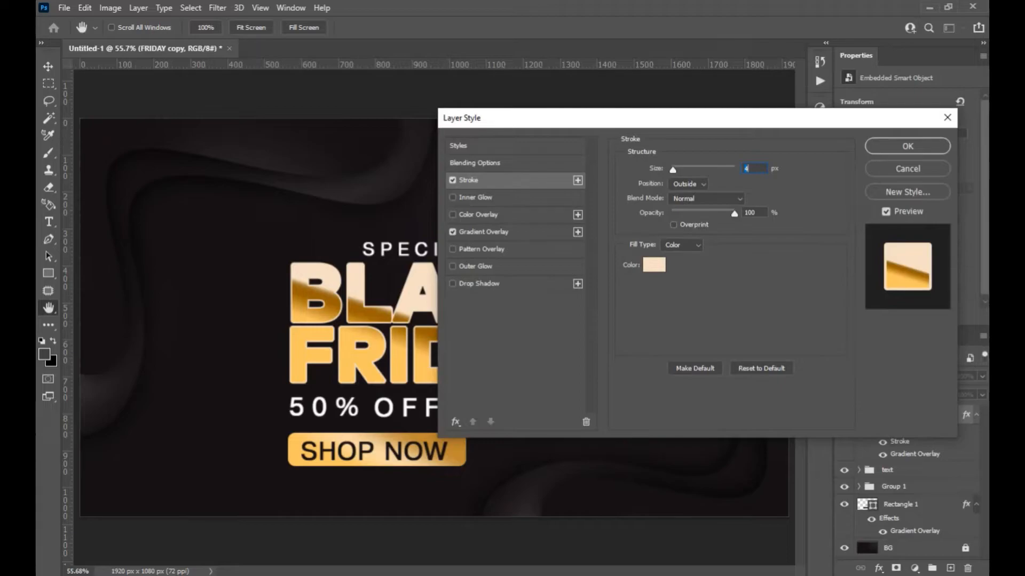
{"action": "key", "text": "Down"}
{"action": "key", "text": "Down"}
{"action": "key", "text": "Down"}
{"action": "key", "text": "Up"}
{"action": "key", "text": "Up"}
{"action": "key", "text": "Down"}
{"action": "key", "text": "Down"}
{"action": "key", "text": "Up"}
{"action": "key", "text": "Up"}
{"action": "key", "text": "Up"}
{"action": "key", "text": "Down"}
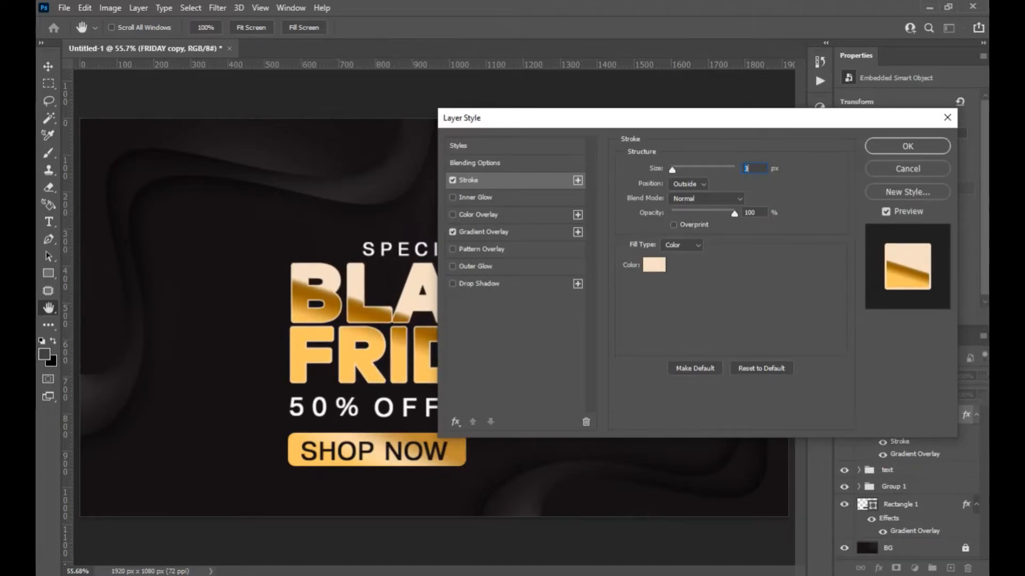
{"action": "left_click", "coordinate": [654, 264]}
{"action": "key", "text": "Return"}
- Enable a drop shadow on the headline with 60% opacity, 6% spread and 70 px size, and apply the styles
{"action": "left_click", "coordinate": [453, 284]}
{"action": "left_click", "coordinate": [480, 284]}
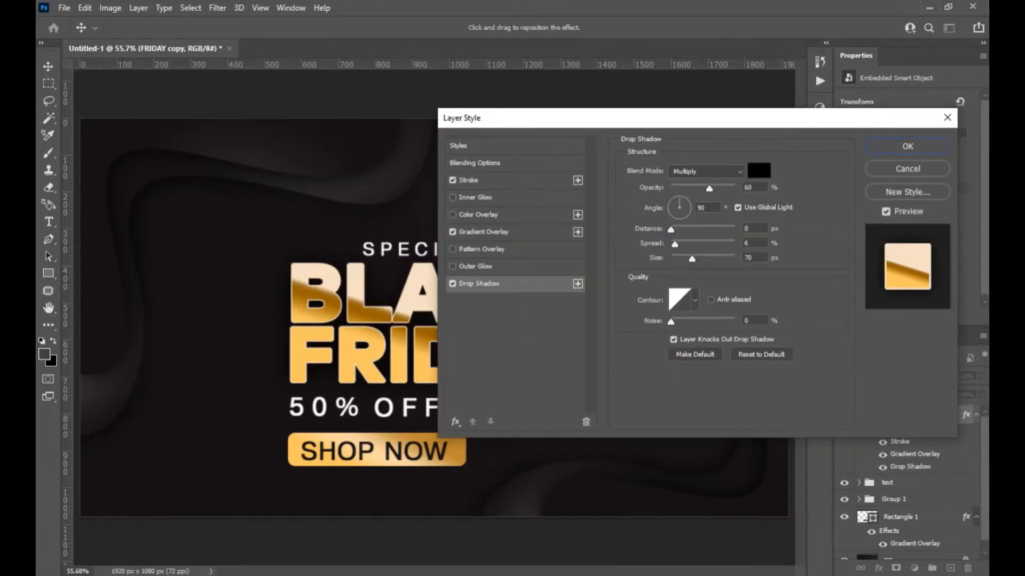
{"action": "key", "text": "Return"}
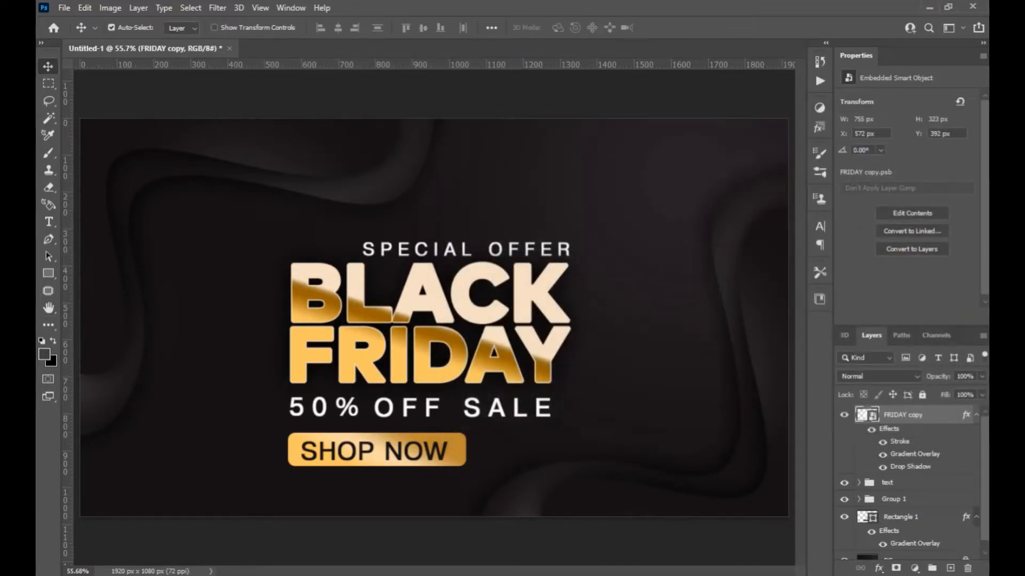
- Add a drop shadow with 60% opacity and 70 px size to the gold SHOP NOW button rectangle
{"action": "left_click", "coordinate": [463, 463]}
{"action": "left_click", "coordinate": [879, 569]}
{"action": "left_click", "coordinate": [902, 558]}
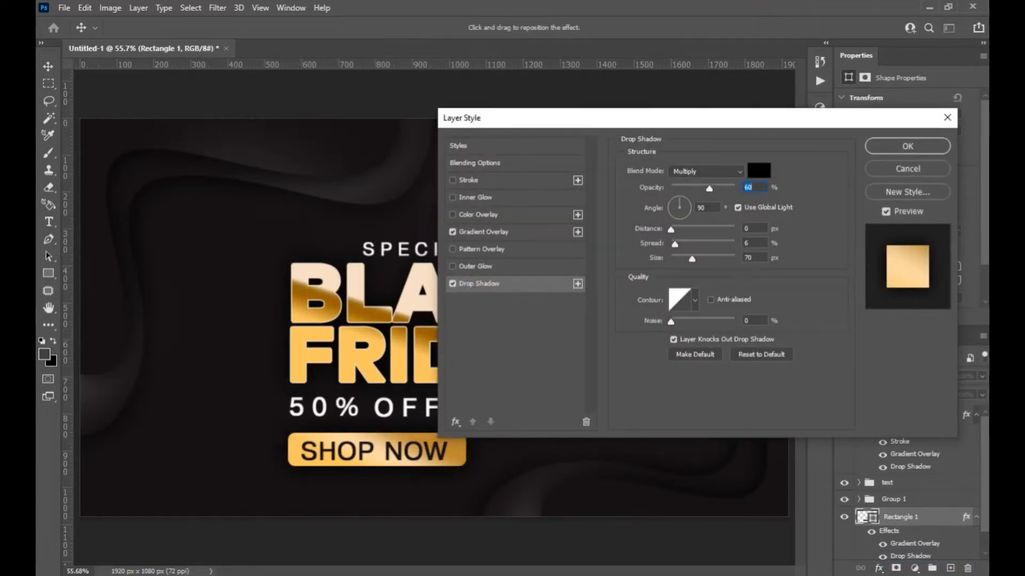
{"action": "key", "text": "Return"}
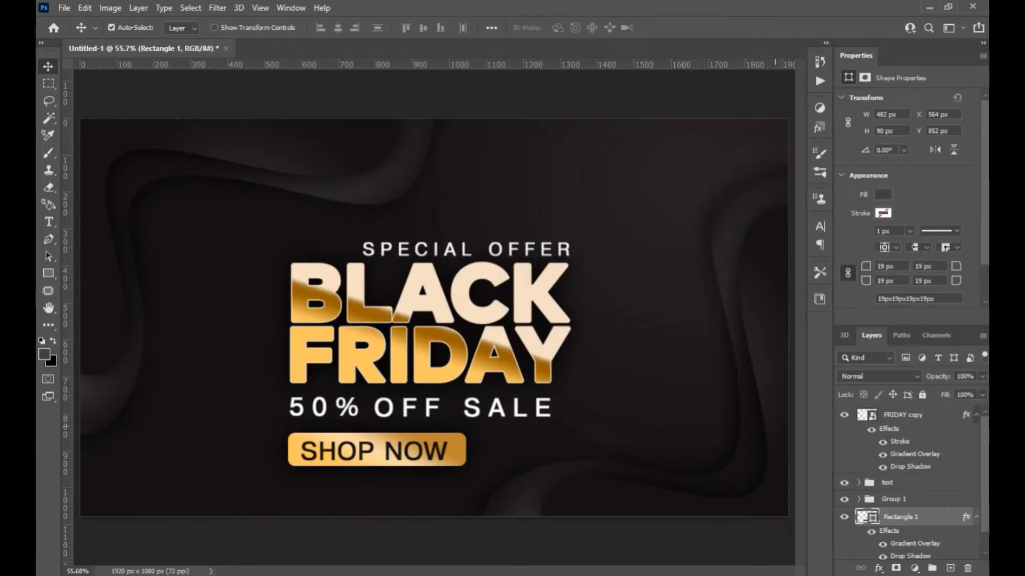
- Collapse the effects lists of the FRIDAY copy and Rectangle 1 layers
{"action": "scroll", "coordinate": [909, 483], "scroll_direction": "down", "scroll_amount": 2}
{"action": "scroll", "coordinate": [908, 483], "scroll_direction": "up", "scroll_amount": 2}
{"action": "left_click", "coordinate": [976, 415]}
{"action": "left_click", "coordinate": [976, 467]}
- Create a layer above the headline and sample the headline's cream as the brush color
{"action": "left_click", "coordinate": [903, 415]}
{"action": "left_click", "coordinate": [950, 568]}
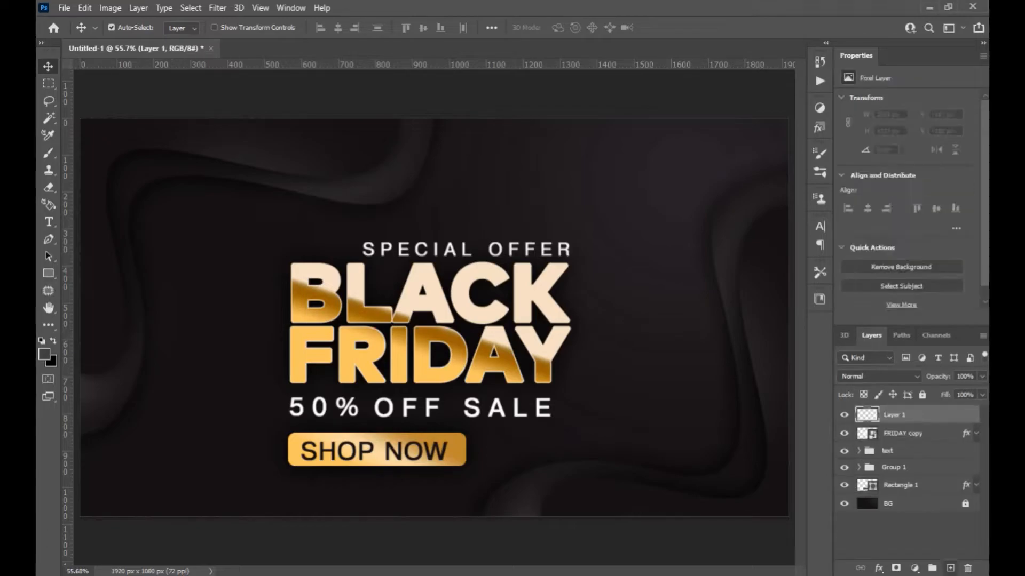
{"action": "key", "text": "b"}
{"action": "left_click", "coordinate": [430, 281], "text": "alt"}
- Paint a soft cream glow and squash it into a thin horizontal streak above SPECIAL OFFER
{"action": "left_click_drag", "start_coordinate": [227, 243], "coordinate": [268, 244]}
{"action": "left_click", "coordinate": [232, 249]}
{"action": "key", "text": "ctrl+t"}
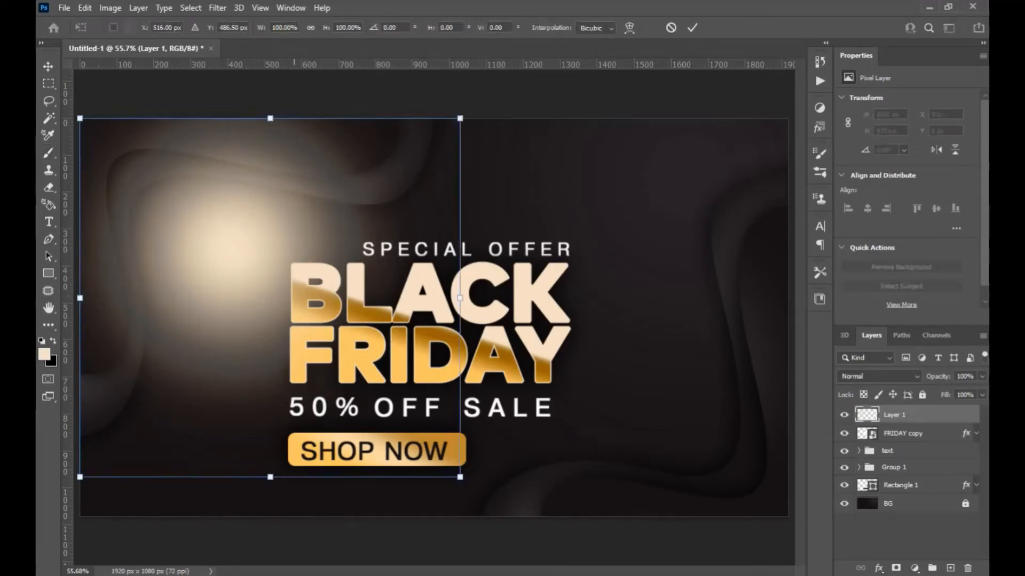
{"action": "left_click_drag", "start_coordinate": [270, 477], "coordinate": [270, 159]}
{"action": "left_click_drag", "start_coordinate": [213, 142], "coordinate": [394, 208]}
{"action": "left_click_drag", "start_coordinate": [640, 205], "coordinate": [730, 206]}
{"action": "left_click_drag", "start_coordinate": [495, 186], "coordinate": [496, 197]}
{"action": "key", "text": "Return"}
- Add another empty layer with an enlarged brush, and delete it together with the streak layer
{"action": "key", "text": "b"}
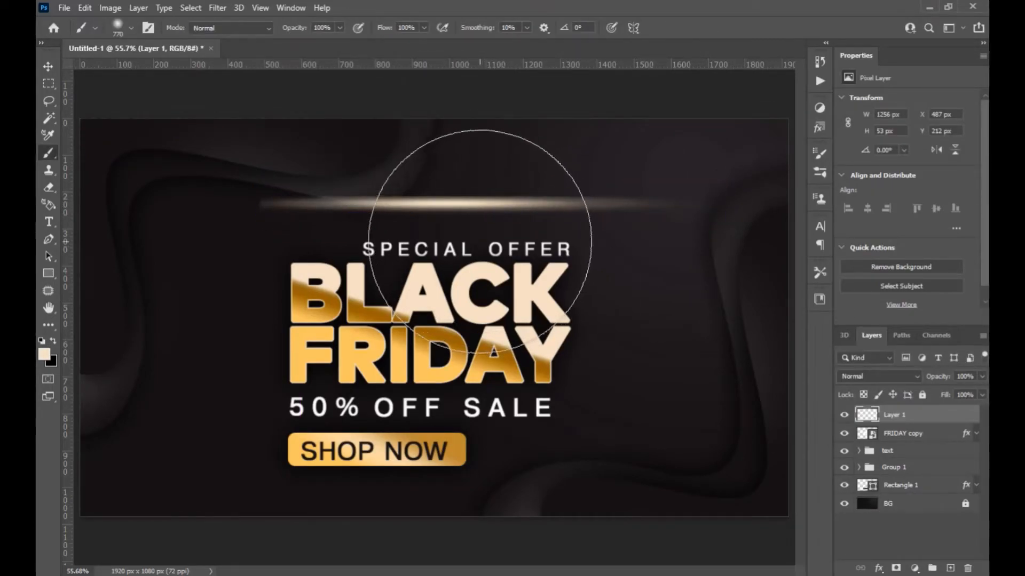
{"action": "key", "text": "ctrl+alt+shift+n"}
{"action": "left_click_drag", "start_coordinate": [449, 210], "coordinate": [465, 214]}
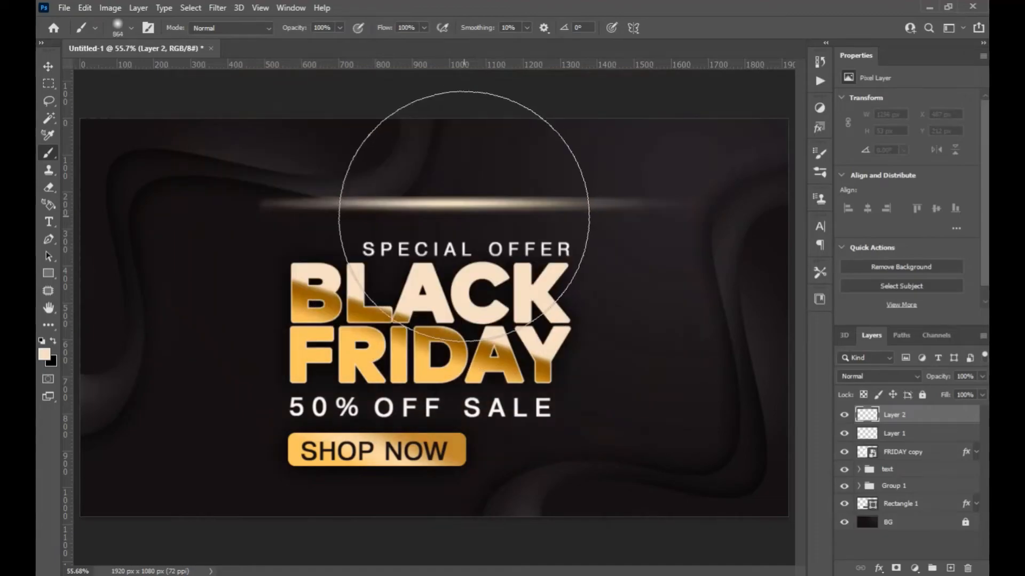
{"action": "key", "text": "Delete"}
{"action": "key", "text": "Delete"}
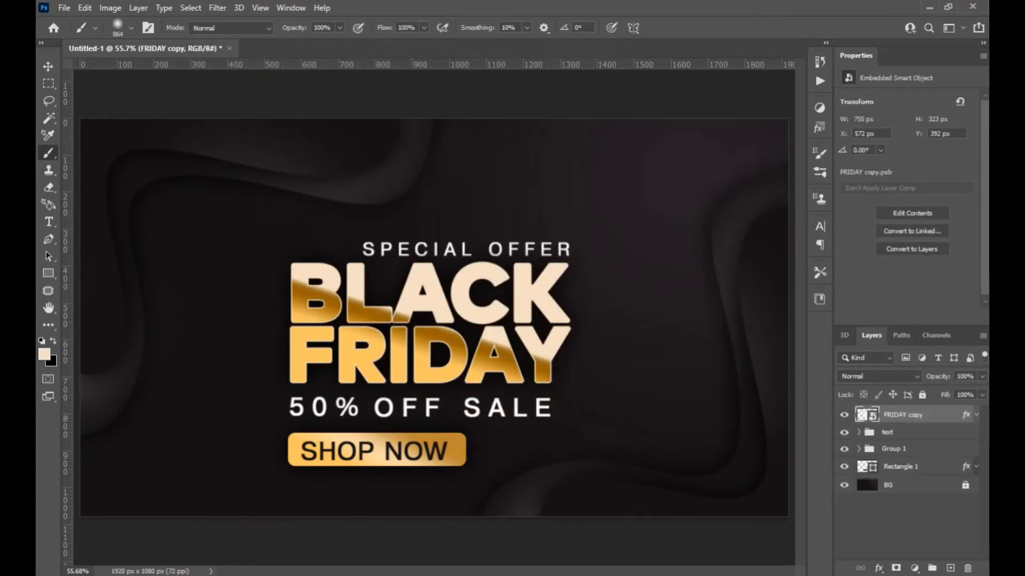
- Paint one large soft cream glow near the canvas center on a new layer above the headline
{"action": "key", "text": "ctrl+alt+shift+n"}
{"action": "left_click", "coordinate": [439, 230]}
{"action": "key", "text": "ctrl+z"}
{"action": "key", "text": "ctrl+shift+z"}
- Squash the cream glow into a thin horizontal streak about 1365 px wide and 39 px high above SPECIAL OFFER
{"action": "key", "text": "ctrl+t"}
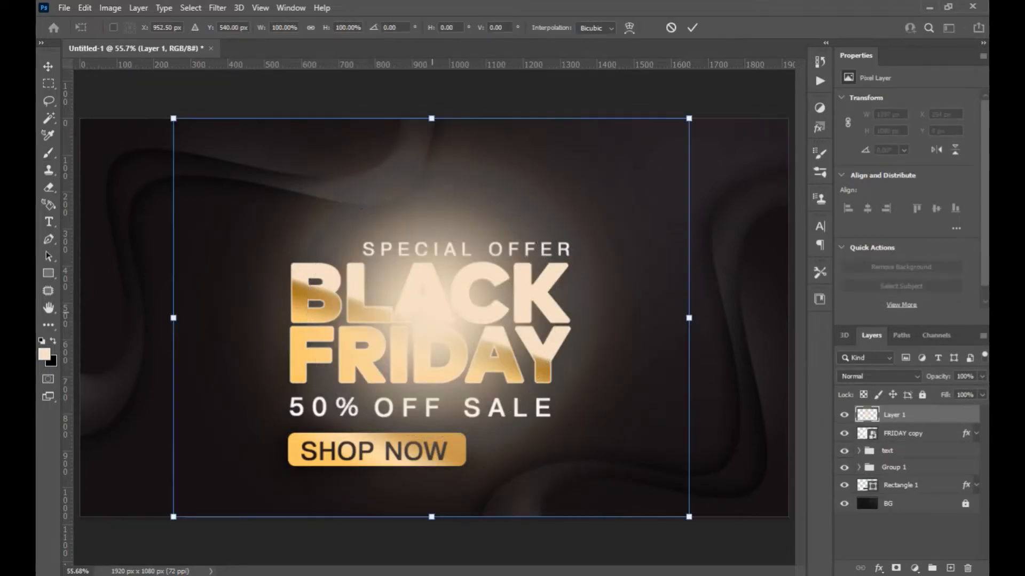
{"action": "mouse_move", "coordinate": [431, 118]}
{"action": "left_mouse_down"}
{"action": "mouse_move", "coordinate": [431, 306]}
{"action": "mouse_move", "coordinate": [431, 196]}
{"action": "left_mouse_up"}
{"action": "key", "text": "Return"}
{"action": "key", "text": "ctrl+t"}
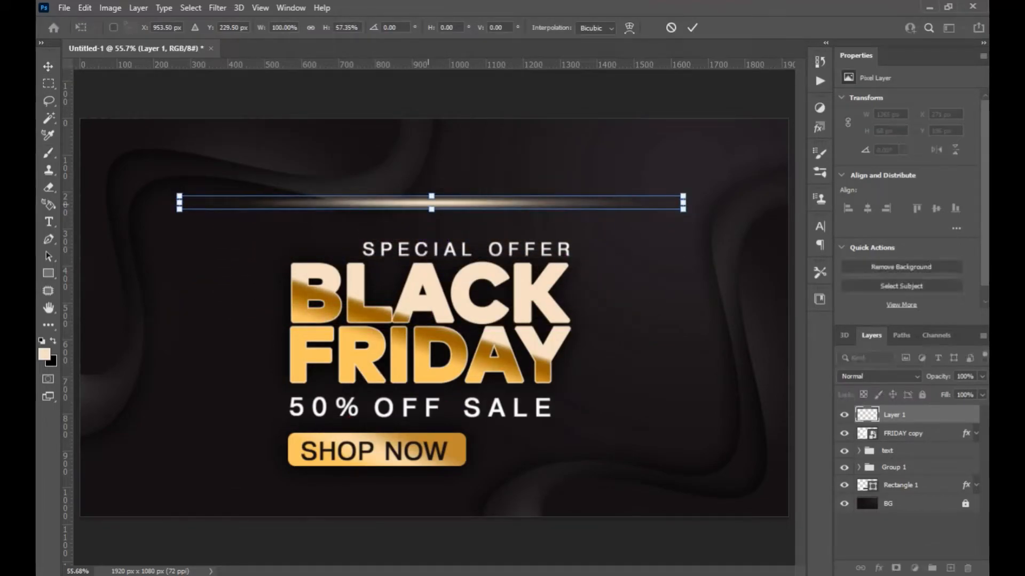
{"action": "key", "text": "Return"}
{"action": "key", "text": "ctrl+t"}
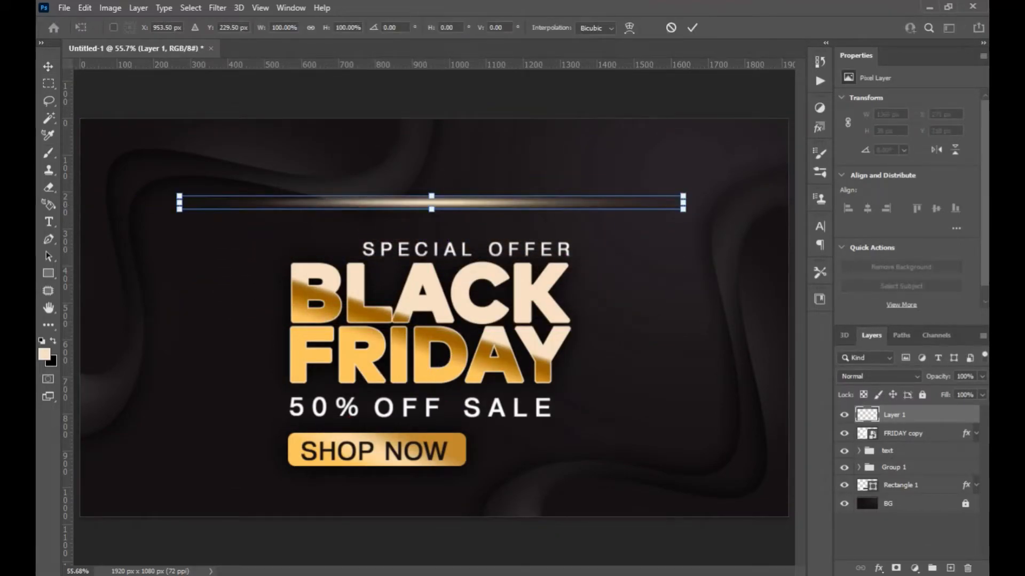
{"action": "key", "text": "Return"}
- Duplicate the horizontal light streak and rotate the copy 90° to form a cross
{"action": "key", "text": "ctrl+j"}
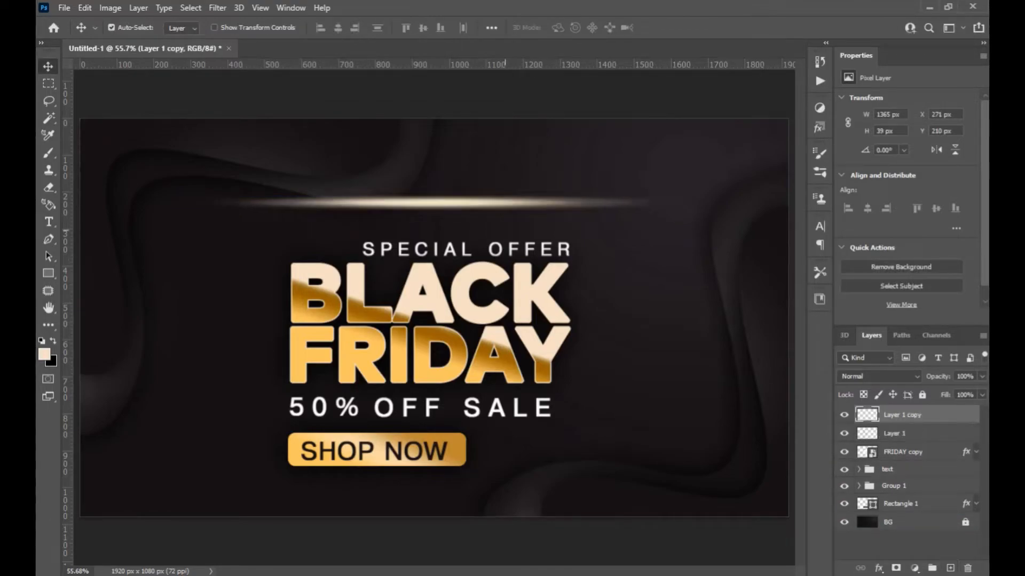
{"action": "key", "text": "ctrl+t"}
{"action": "right_click", "coordinate": [482, 205]}
{"action": "left_click", "coordinate": [528, 398]}
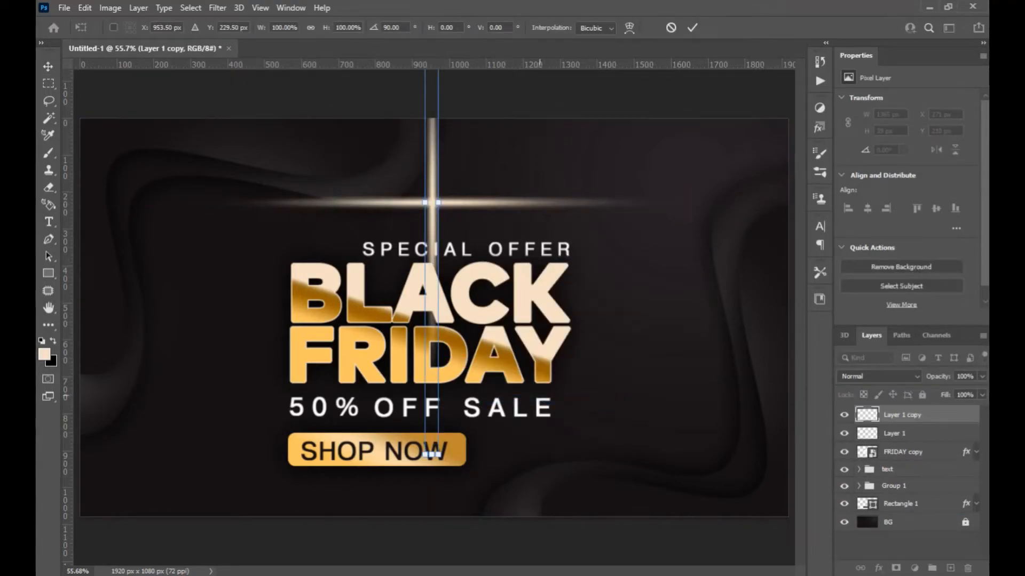
{"action": "key", "text": "Return"}
- Move both streaks to the canvas center and hide the headline, text, wave and button layers
{"action": "left_click", "coordinate": [902, 433], "text": "shift"}
{"action": "left_click_drag", "start_coordinate": [430, 186], "coordinate": [432, 274]}
{"action": "left_click_drag", "start_coordinate": [843, 452], "coordinate": [844, 504]}
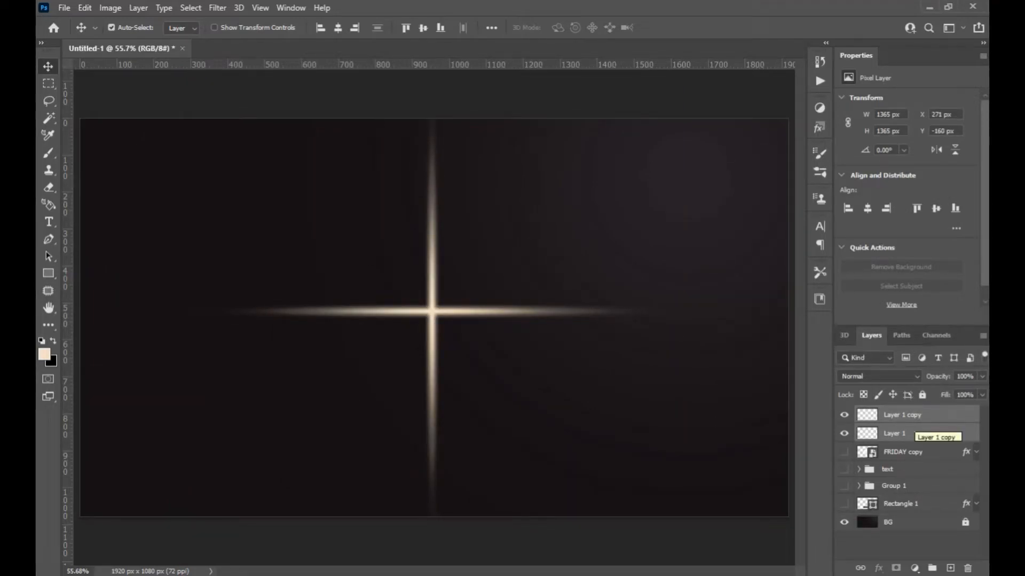
- Paint a soft ffd598 glow at the cross's center on a new layer beneath the streaks
{"action": "left_click", "coordinate": [907, 452]}
{"action": "key", "text": "ctrl+shift+alt+n"}
{"action": "key", "text": "b"}
{"action": "left_click", "coordinate": [45, 354]}
{"action": "left_click_drag", "start_coordinate": [551, 240], "coordinate": [585, 240]}
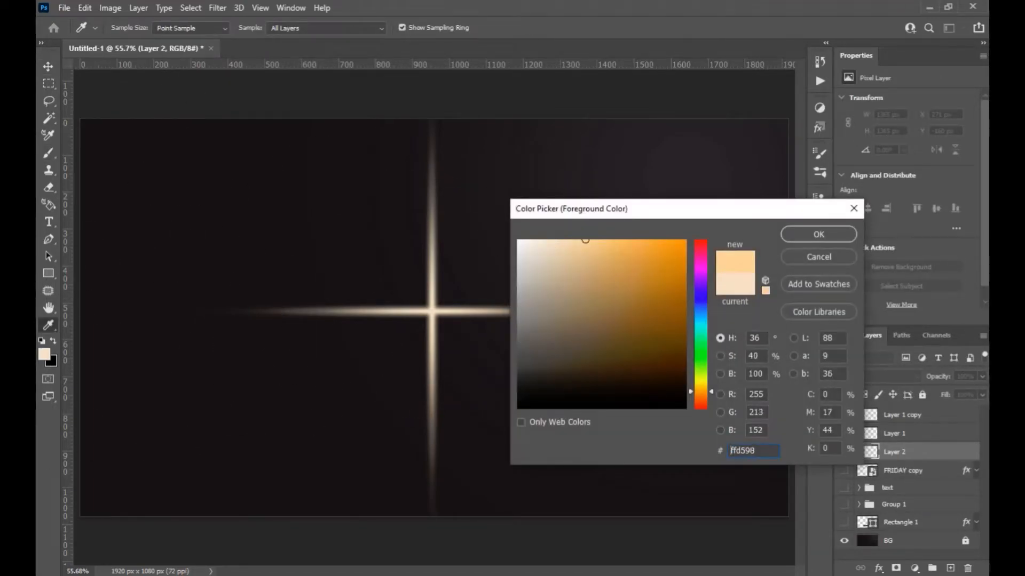
{"action": "key", "text": "Return"}
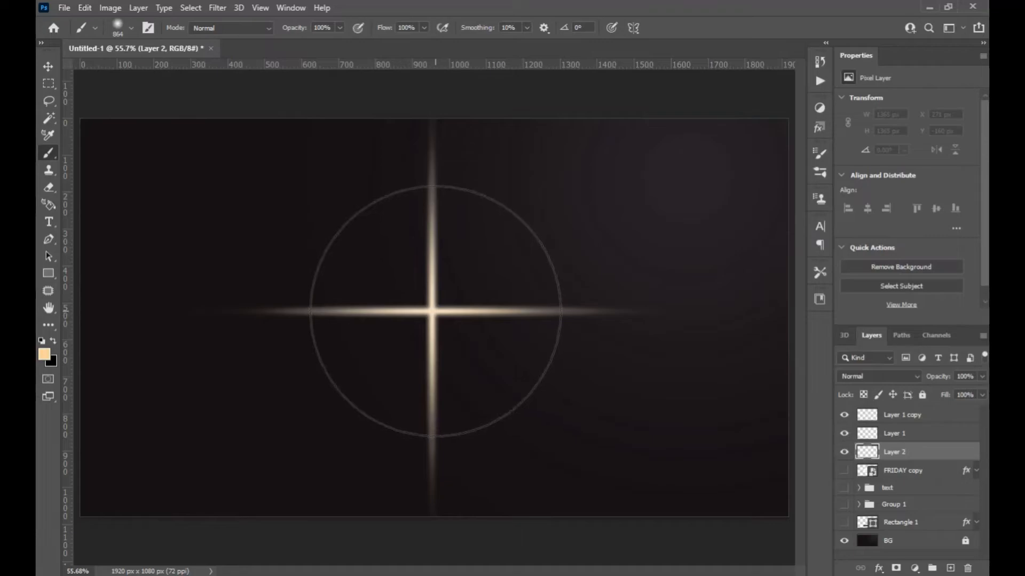
{"action": "left_click", "coordinate": [434, 311]}
{"action": "key", "text": "v"}
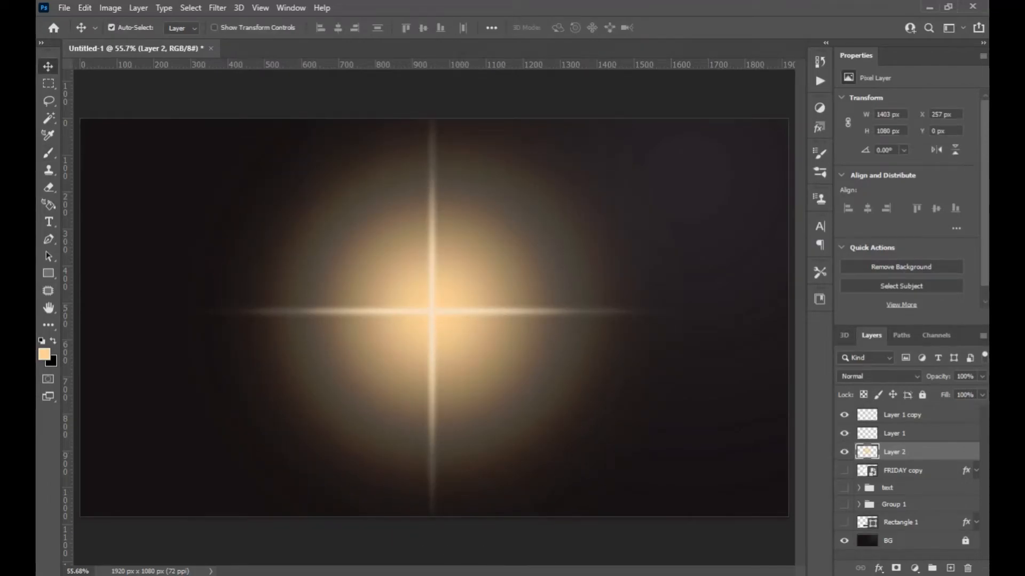
- Duplicate both cross streaks and rotate the copies about 45° into an eight-pointed star
{"action": "left_click", "coordinate": [901, 433]}
{"action": "left_click", "coordinate": [902, 415], "text": "shift"}
{"action": "left_click_drag", "start_coordinate": [908, 430], "coordinate": [950, 568]}
{"action": "key", "text": "ctrl+t"}
{"action": "left_click_drag", "start_coordinate": [694, 369], "coordinate": [536, 475]}
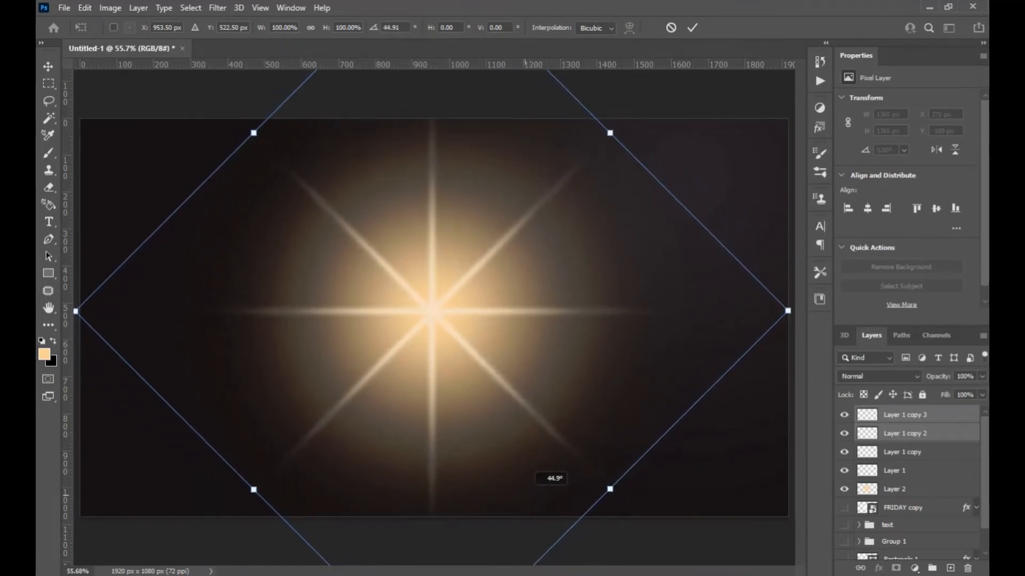
{"action": "key", "text": "Return"}
- Duplicate the diagonal streaks, rotate the copies about 27° and scale them down to about 79%
{"action": "key", "text": "ctrl+j"}
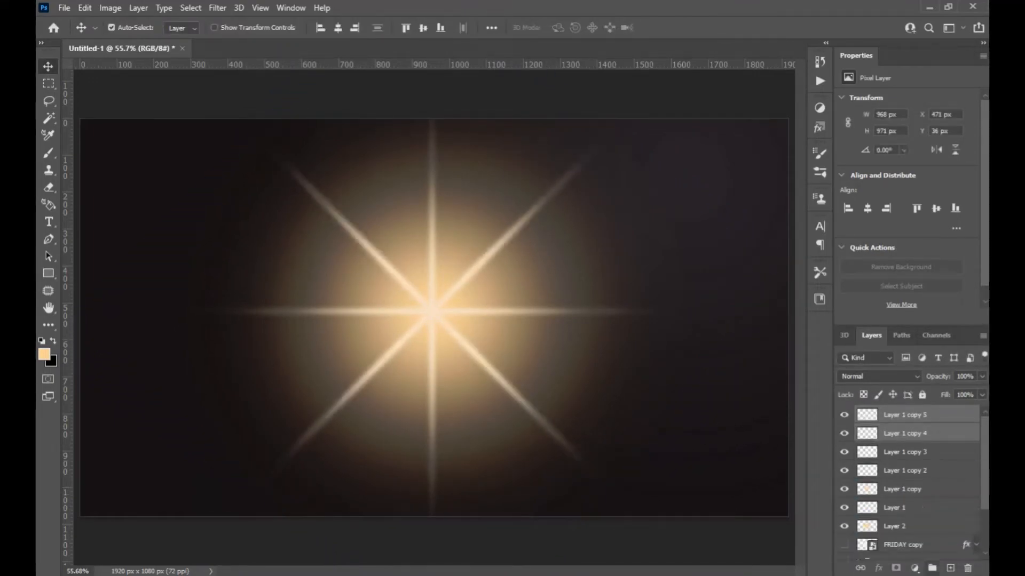
{"action": "key", "text": "ctrl+t"}
{"action": "left_click_drag", "start_coordinate": [688, 298], "coordinate": [587, 405]}
{"action": "left_click_drag", "start_coordinate": [672, 233], "coordinate": [622, 249]}
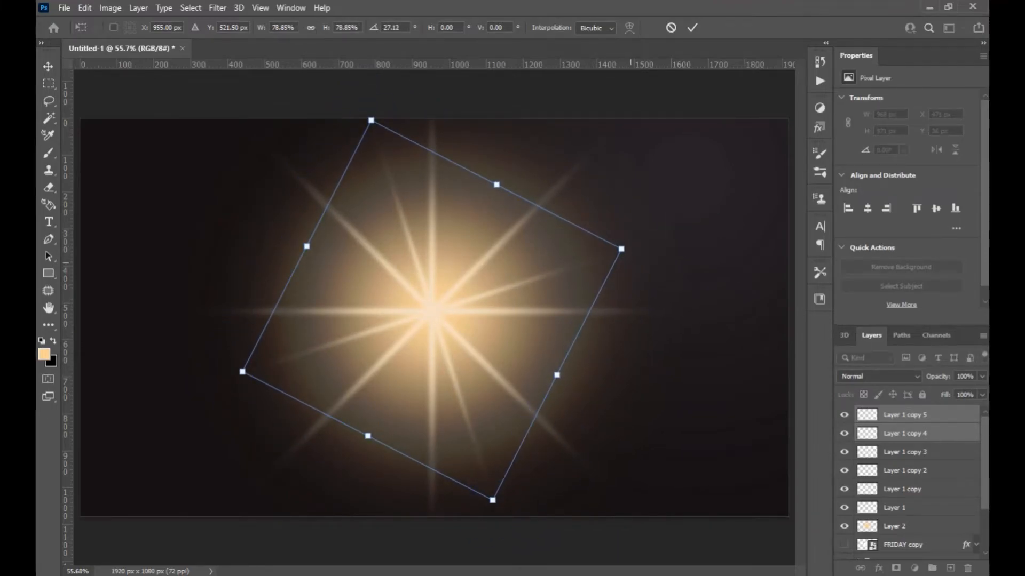
{"action": "key", "text": "Return"}
- Identify the horizontal and vertical streak layers and try scaling them down together
{"action": "left_click", "coordinate": [844, 452]}
{"action": "left_click", "coordinate": [844, 452]}
{"action": "left_click", "coordinate": [844, 489]}
{"action": "left_click", "coordinate": [844, 489]}
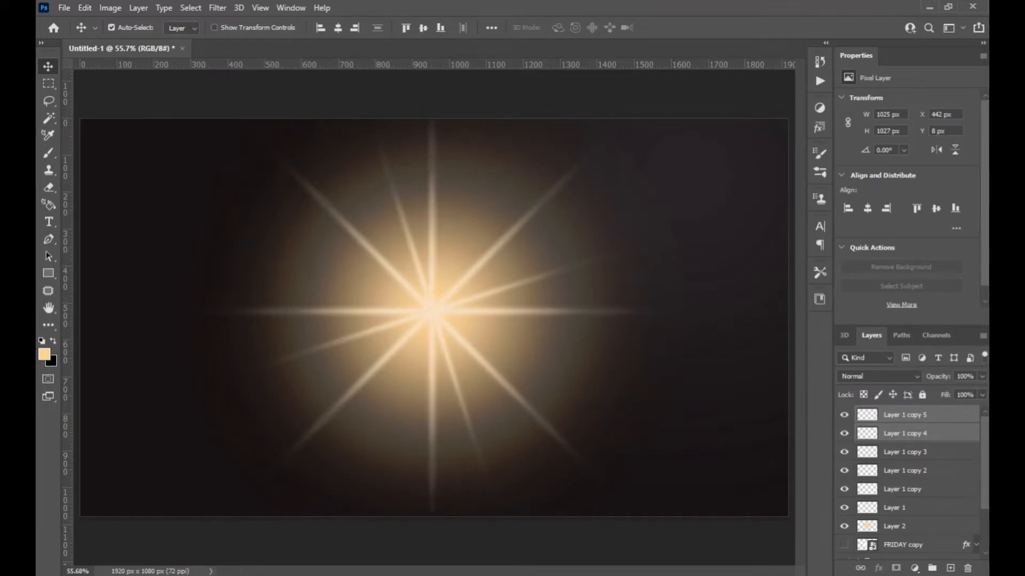
{"action": "left_click", "coordinate": [902, 489]}
{"action": "left_click", "coordinate": [895, 507], "text": "shift"}
{"action": "key", "text": "ctrl+t"}
{"action": "left_click_drag", "start_coordinate": [683, 563], "coordinate": [636, 515]}
{"action": "key", "text": "ctrl+z"}
{"action": "key", "text": "Return"}
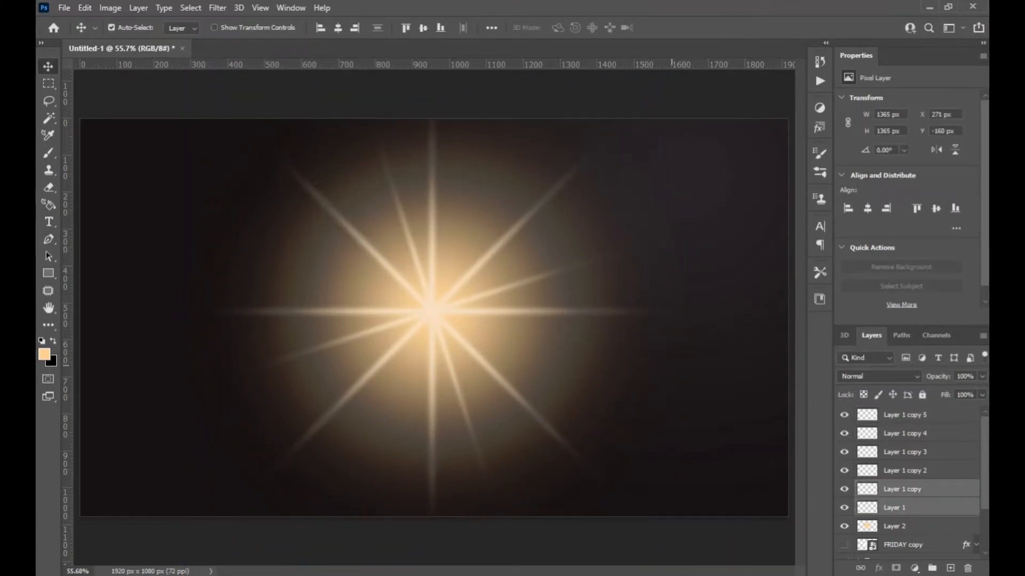
- Scale the glow behind the star down to about 1149 × 888 px
{"action": "left_click", "coordinate": [895, 526]}
{"action": "key", "text": "ctrl+t"}
{"action": "left_click_drag", "start_coordinate": [693, 517], "coordinate": [645, 480]}
{"action": "key", "text": "Return"}
- Shrink the glow further to about 945 × 731 px, keeping it centered behind the streaks
{"action": "key", "text": "ctrl+minus"}
{"action": "key", "text": "ctrl+minus"}
{"action": "key", "text": "ctrl+minus"}
{"action": "key", "text": "ctrl+minus"}
{"action": "key", "text": "ctrl+minus"}
{"action": "key", "text": "ctrl+minus"}
{"action": "key", "text": "ctrl+plus"}
{"action": "key", "text": "ctrl+plus"}
{"action": "key", "text": "ctrl+plus"}
{"action": "key", "text": "ctrl+plus"}
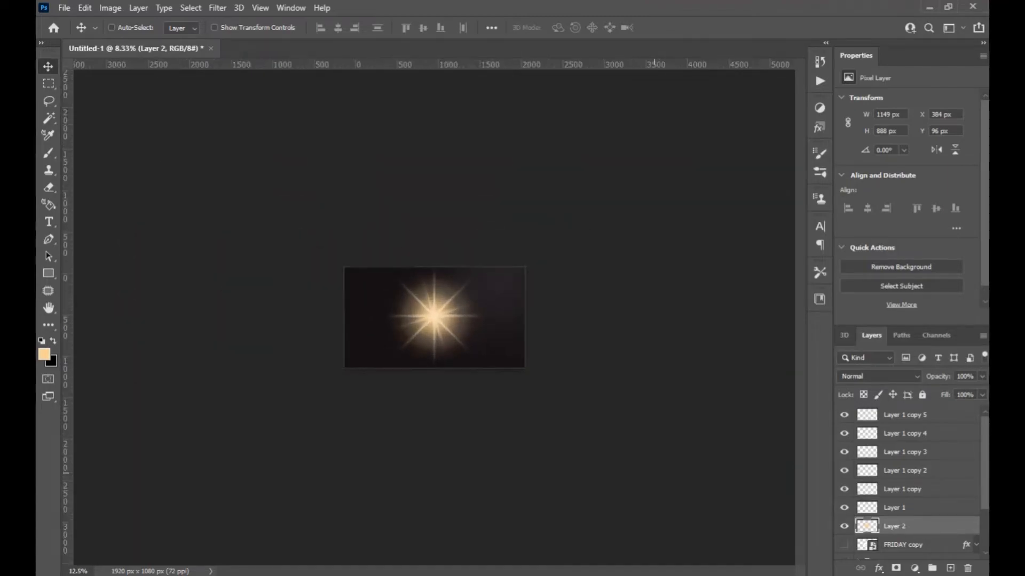
{"action": "key", "text": "ctrl+t"}
{"action": "left_click_drag", "start_coordinate": [561, 417], "coordinate": [538, 398]}
{"action": "left_click_drag", "start_coordinate": [508, 363], "coordinate": [507, 361]}
{"action": "key", "text": "Return"}
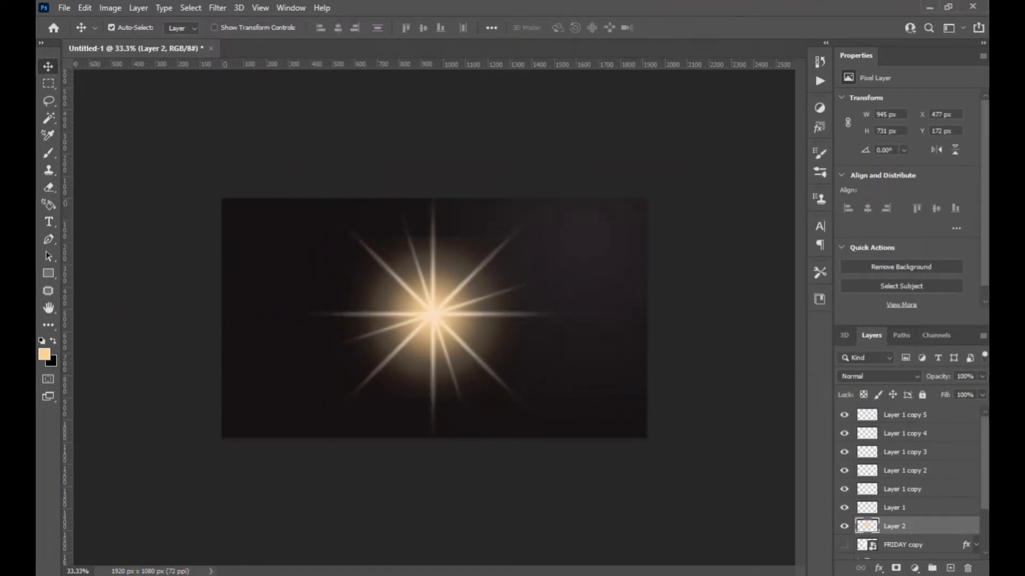
- Delete the two extra tilted streak copies, Layer 1 copy 4 and copy 5, and reselect the glow layer
{"action": "left_click", "coordinate": [905, 415]}
{"action": "left_click", "coordinate": [905, 433], "text": "shift"}
{"action": "key", "text": "Delete"}
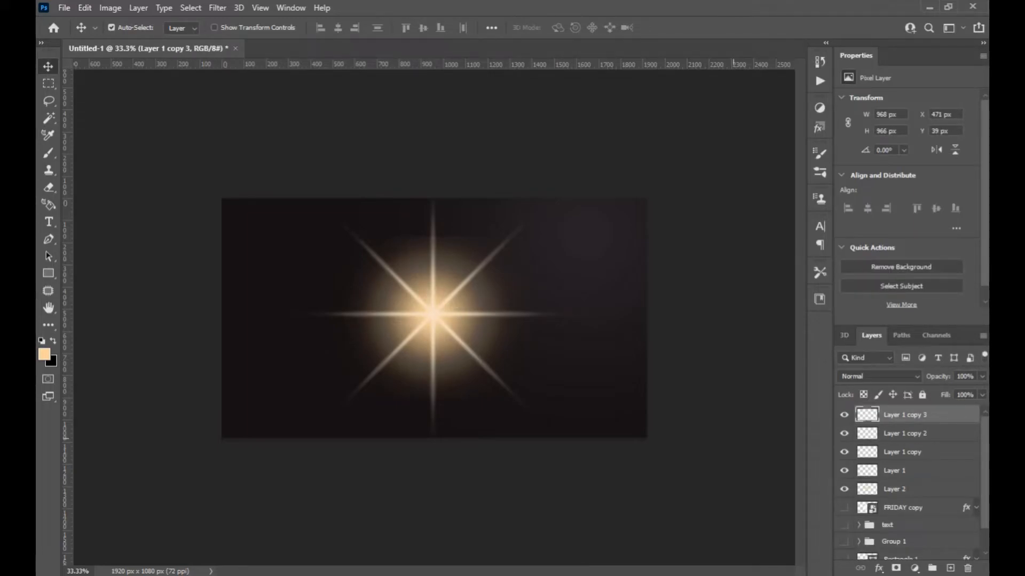
{"action": "left_click", "coordinate": [902, 489]}
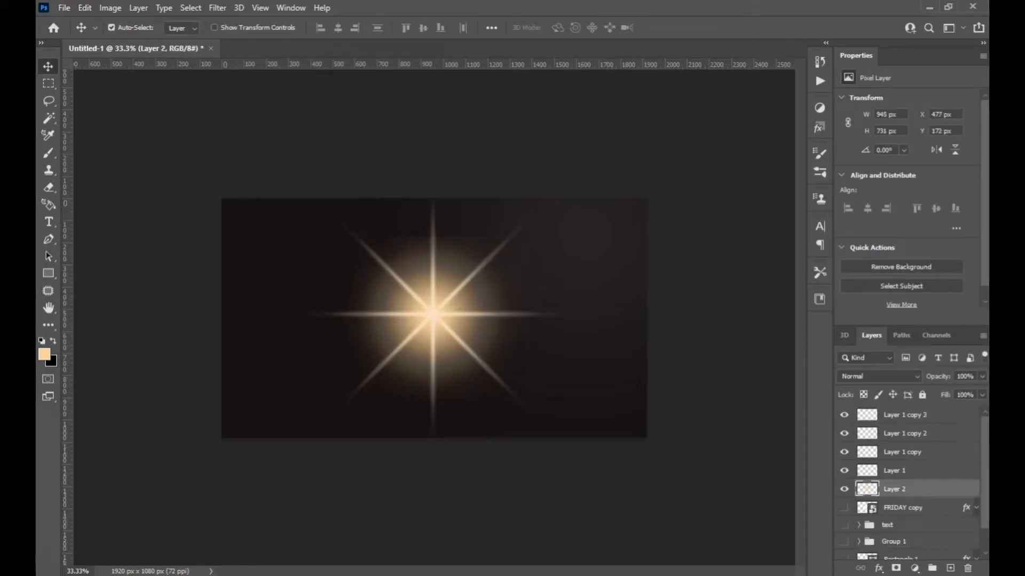
- Combine all streak layers and the glow layer of the star into one smart object
{"action": "left_click", "coordinate": [907, 414], "text": "shift"}
{"action": "right_click", "coordinate": [910, 417]}
{"action": "left_click", "coordinate": [801, 199]}
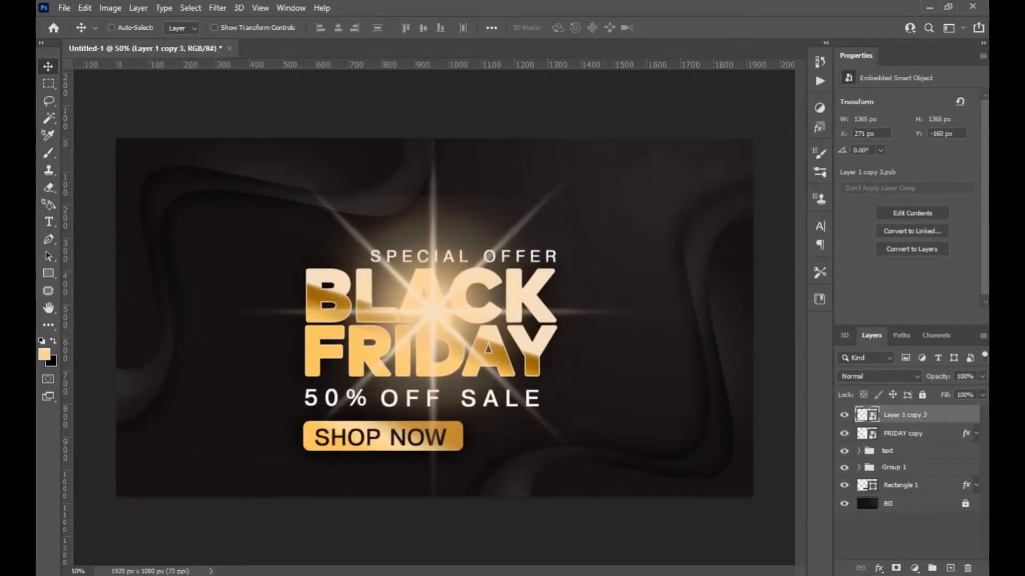
- Scale the star flare down to about 19.41% and place it on the upper-left corner of the B in BLACK
{"action": "key", "text": "ctrl+t"}
{"action": "left_click_drag", "start_coordinate": [659, 537], "coordinate": [496, 375]}
{"action": "left_click_drag", "start_coordinate": [462, 344], "coordinate": [343, 303]}
{"action": "left_click_drag", "start_coordinate": [378, 340], "coordinate": [359, 320]}
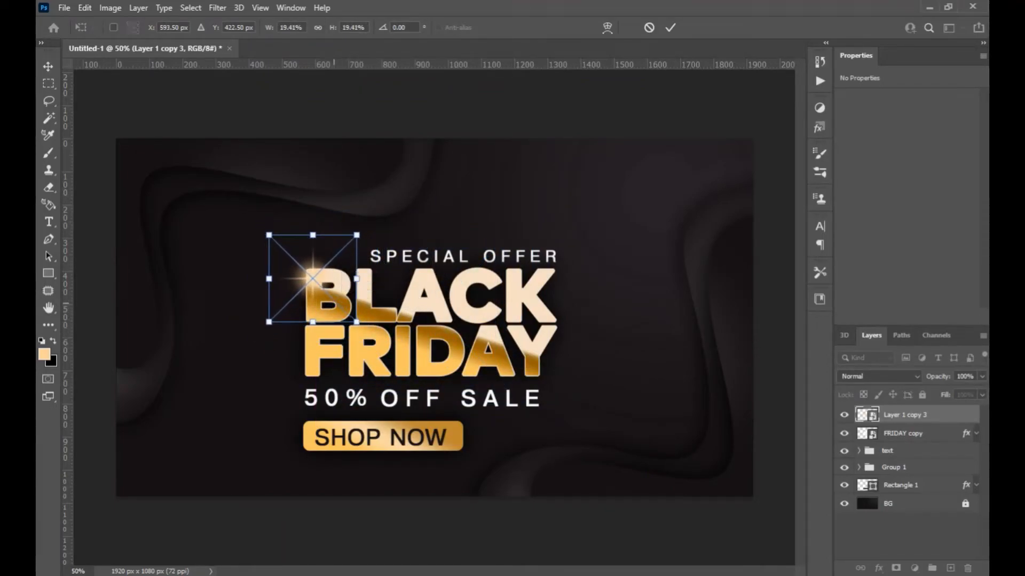
{"action": "key", "text": "Return"}
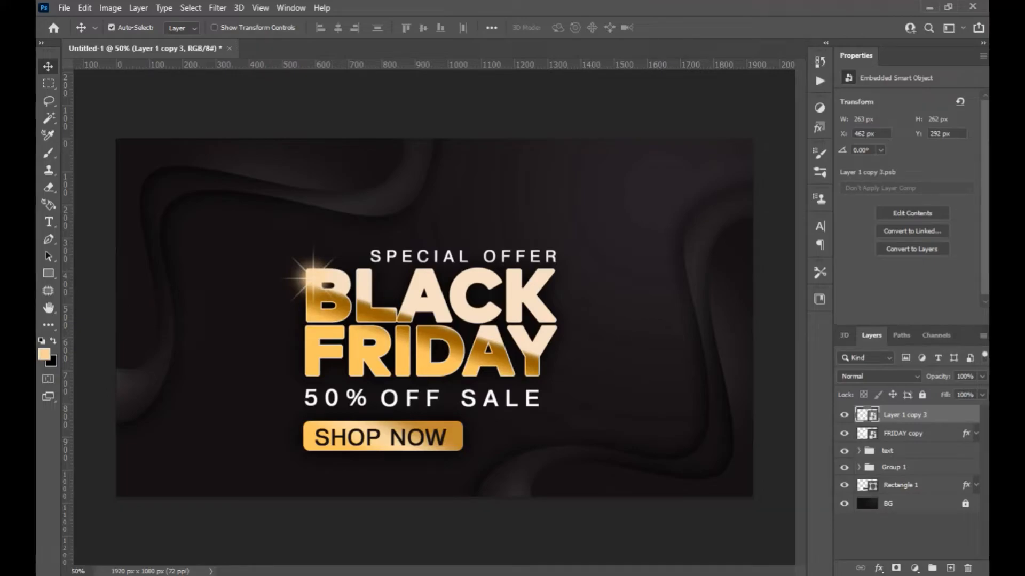
- Duplicate the flare onto the Y of FRIDAY and add another copy beside the SHOP NOW button, shrunk to about 75 px
{"action": "left_click_drag", "start_coordinate": [353, 295], "coordinate": [252, 441]}
{"action": "key", "text": "ctrl+t"}
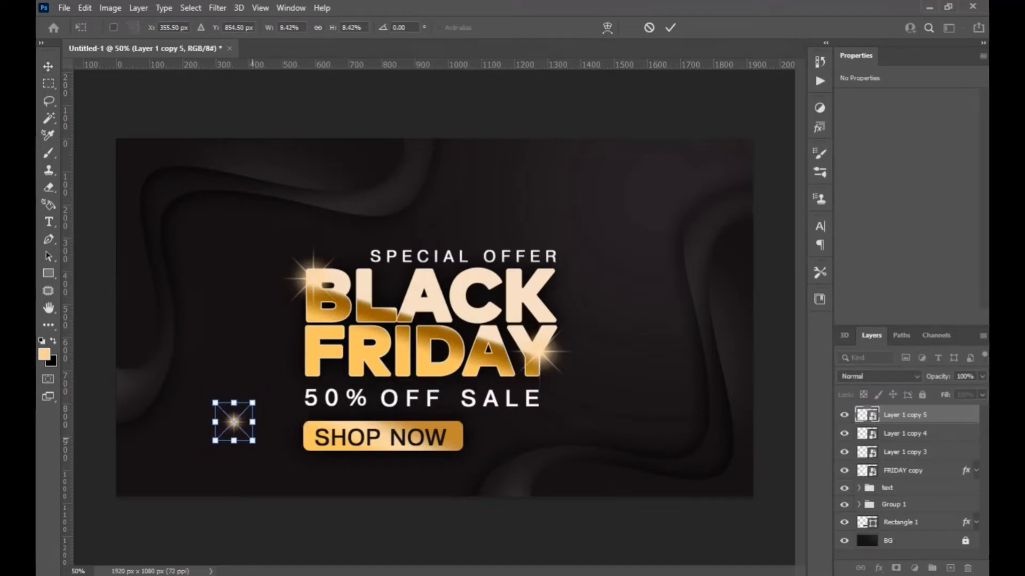
{"action": "key", "text": "Return"}
{"action": "key", "text": "ctrl+plus"}
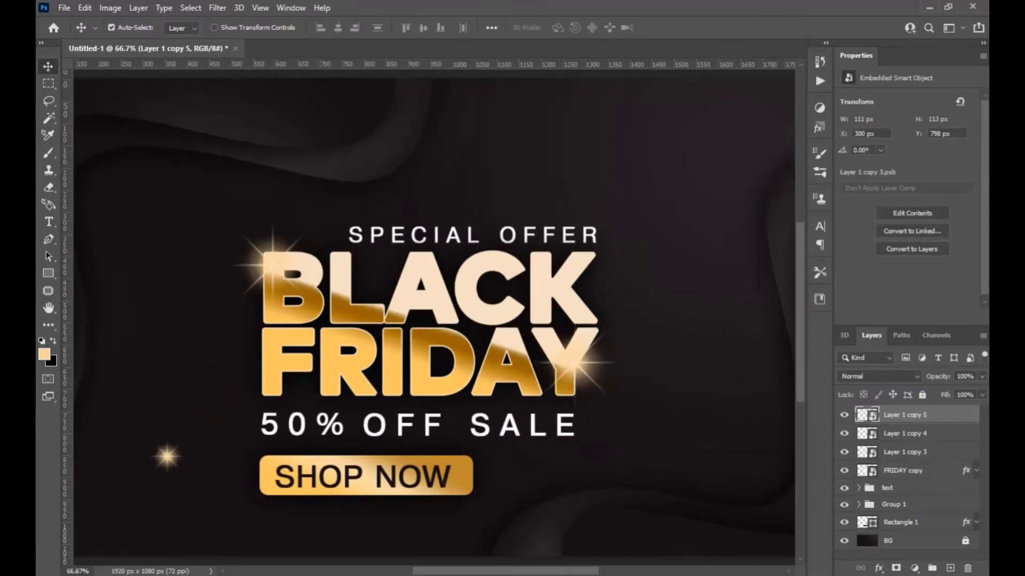
{"action": "key", "text": "ctrl+t"}
{"action": "left_click_drag", "start_coordinate": [193, 482], "coordinate": [186, 475]}
{"action": "key", "text": "Return"}
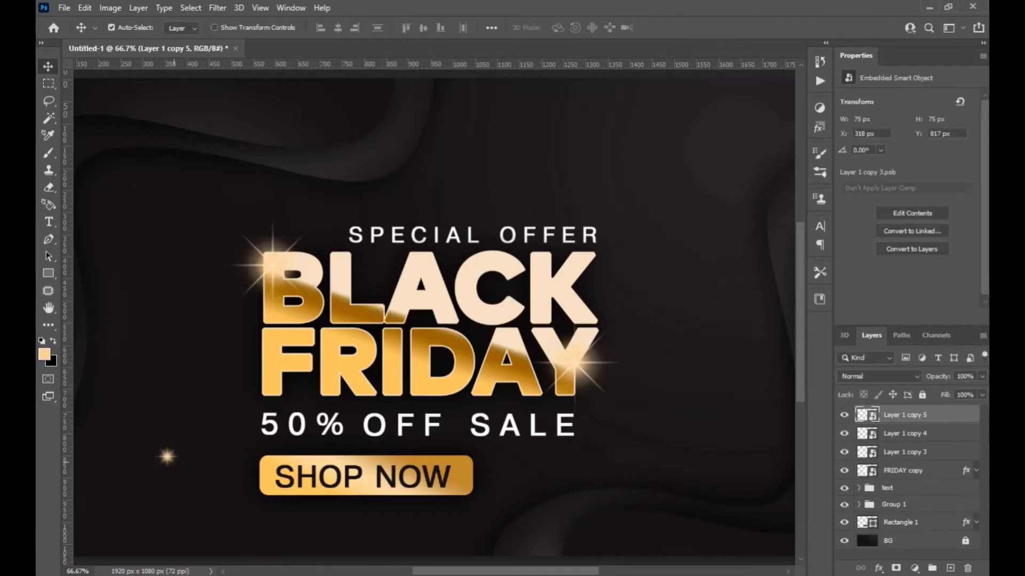
- Duplicate the small flare three times, placing copies above SPECIAL OFFER, beside the end of FRIDAY and at X 1120, Y 195 px
{"action": "key", "text": "ctrl+minus"}
{"action": "left_click_drag", "start_coordinate": [907, 419], "coordinate": [950, 568]}
{"action": "left_click_drag", "start_coordinate": [239, 503], "coordinate": [449, 318]}
{"action": "left_click_drag", "start_coordinate": [908, 418], "coordinate": [950, 568]}
{"action": "left_click_drag", "start_coordinate": [526, 442], "coordinate": [642, 518]}
{"action": "left_click_drag", "start_coordinate": [907, 416], "coordinate": [950, 568]}
{"action": "left_click_drag", "start_coordinate": [670, 464], "coordinate": [585, 320]}
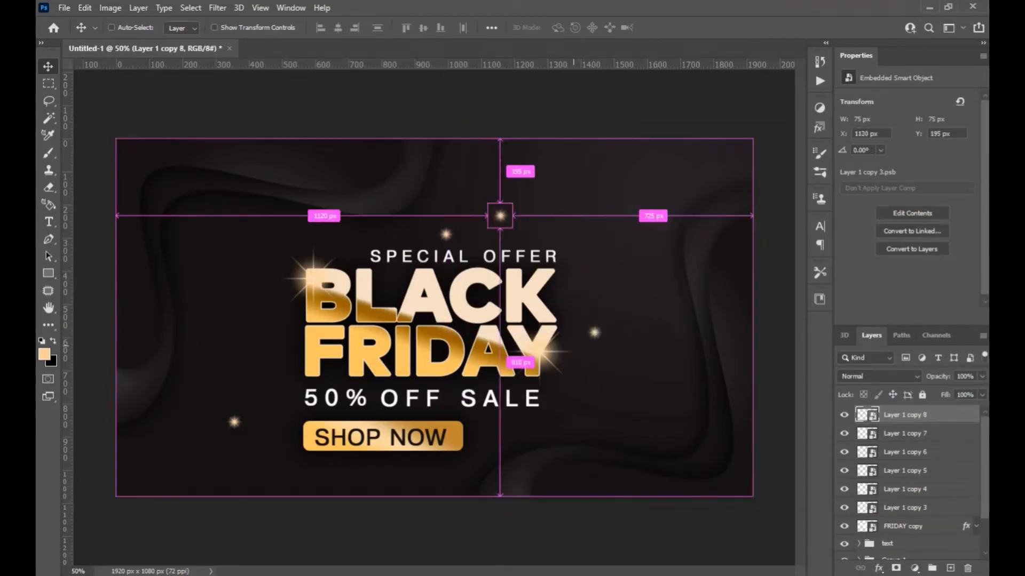
- Shrink the uppermost flare to about 51 px and place a duplicate of it before FRIDAY at about X 412, Y 595 px
{"action": "key", "text": "ctrl+t"}
{"action": "key", "text": "Return"}
{"action": "left_click_drag", "start_coordinate": [907, 416], "coordinate": [950, 568]}
{"action": "left_click_drag", "start_coordinate": [594, 267], "coordinate": [362, 364]}
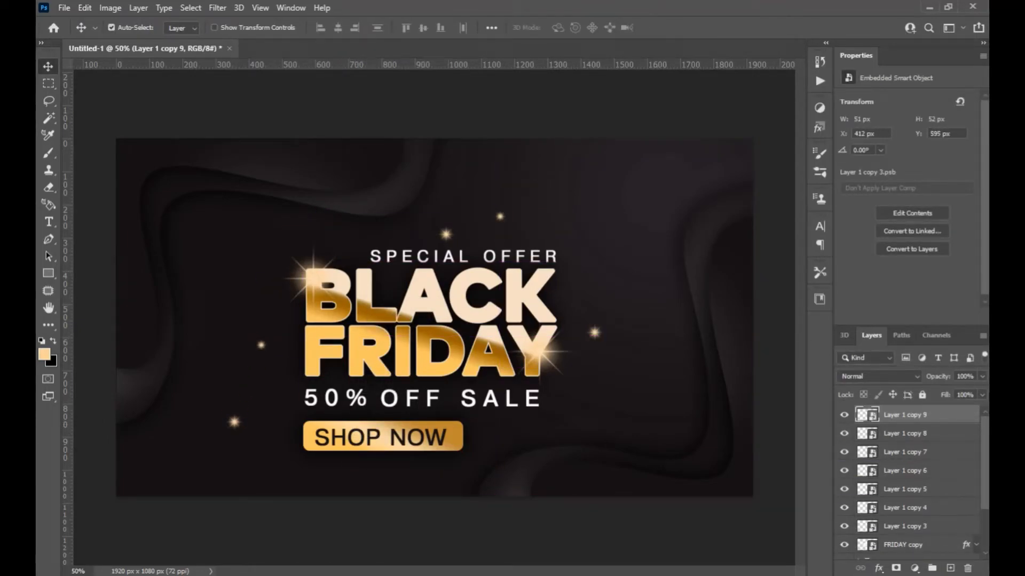
- Group all the star flare layers and name the group "star light"
{"action": "left_click", "coordinate": [905, 527], "text": "shift"}
{"action": "scroll", "coordinate": [906, 527], "scroll_direction": "down", "scroll_amount": 1}
{"action": "key", "text": "ctrl+g"}
{"action": "left_click", "coordinate": [845, 414]}
{"action": "left_click", "coordinate": [845, 414]}
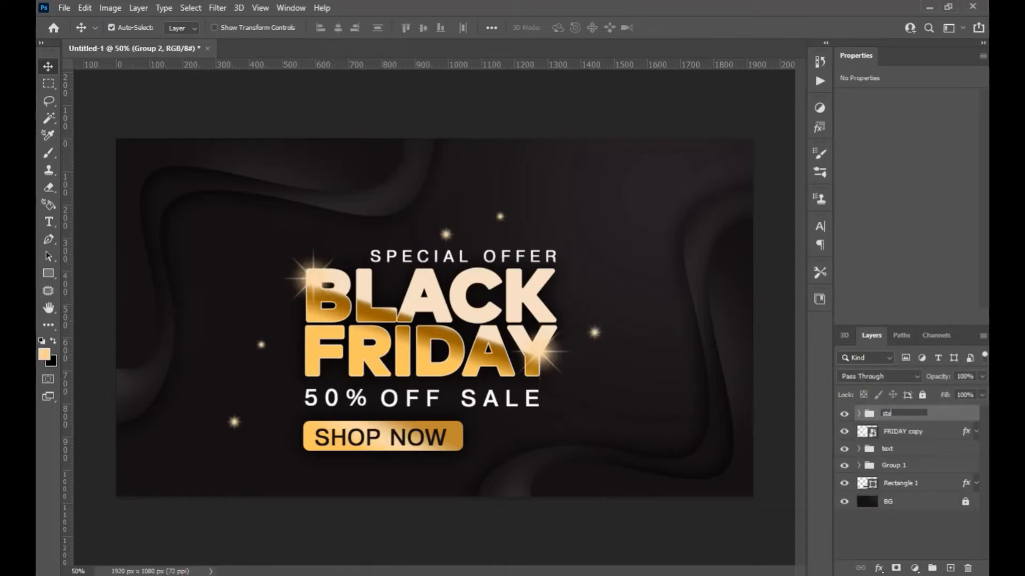
{"action": "type", "text": "t"}
{"action": "key", "text": "Return"}
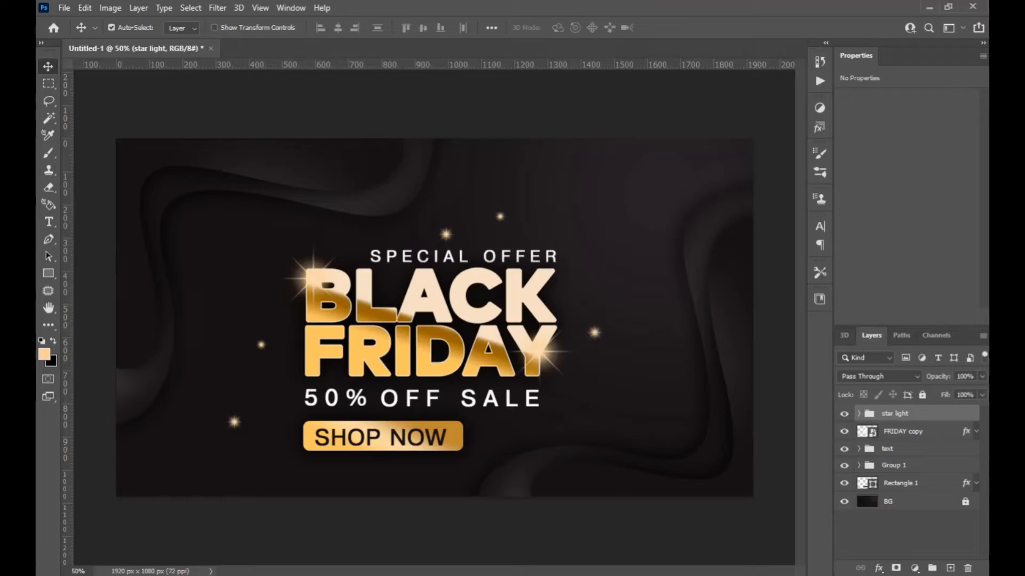
- Nudge the SHOP NOW text slightly sideways to center it on the gold button
{"action": "left_click", "coordinate": [845, 432]}
{"action": "left_click_drag", "start_coordinate": [435, 441], "coordinate": [439, 441]}
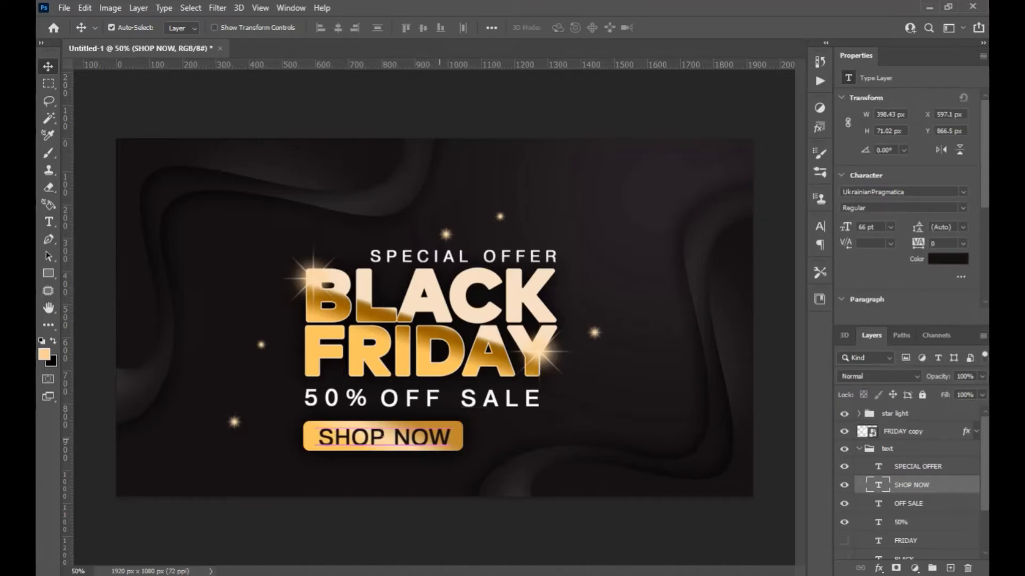
{"action": "left_click", "coordinate": [859, 448]}
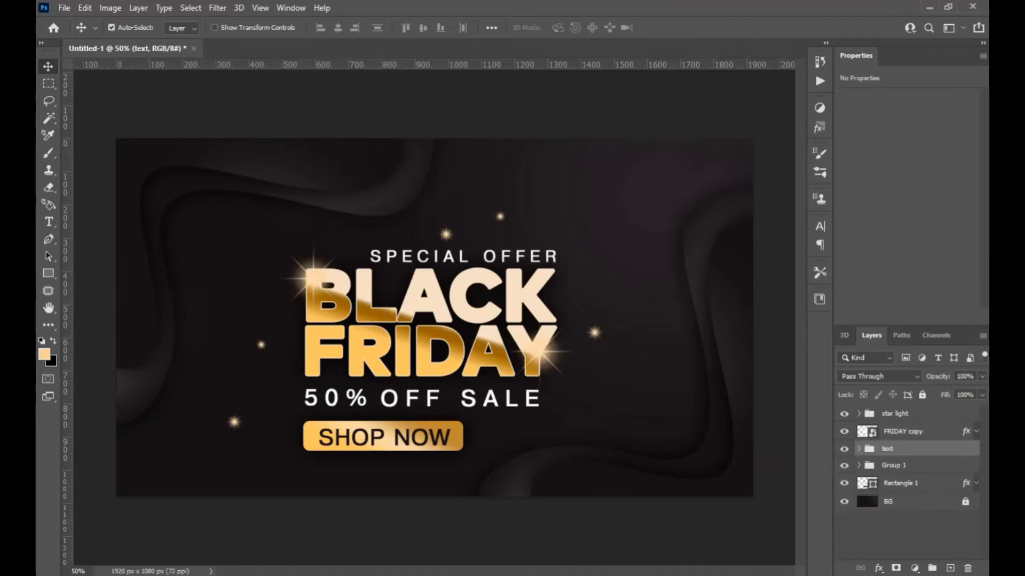
- Check which layer holds the button shape, then add a new empty layer directly above BG for brush painting
{"action": "left_click", "coordinate": [901, 484]}
{"action": "left_click", "coordinate": [844, 484]}
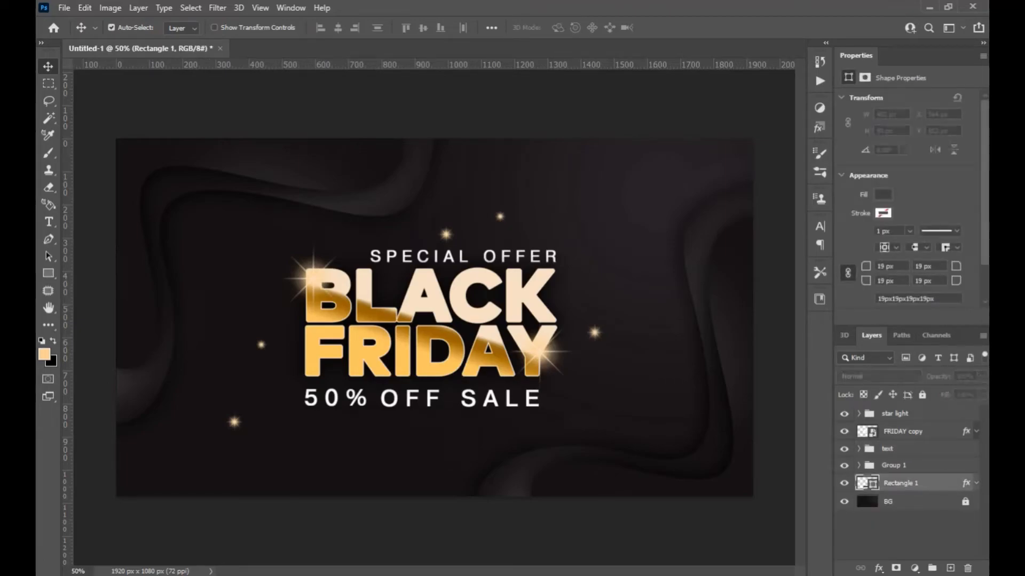
{"action": "left_click", "coordinate": [844, 484]}
{"action": "left_click", "coordinate": [888, 503]}
{"action": "left_click", "coordinate": [950, 568]}
{"action": "key", "text": "b"}
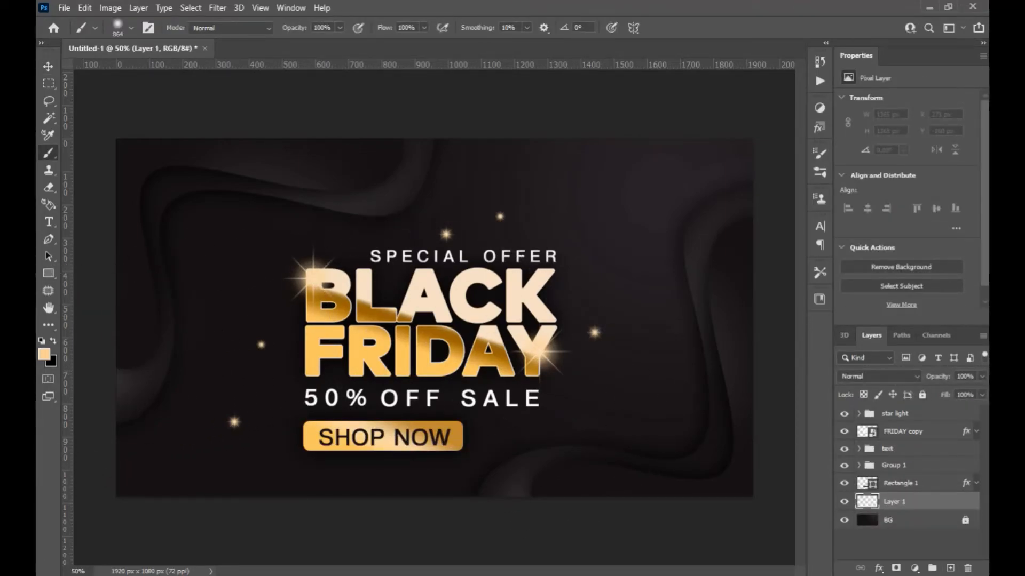
- Choose the 155 px speckle brush tip and set its spacing to 1%
{"action": "key", "text": "F5"}
{"action": "scroll", "coordinate": [718, 208], "scroll_direction": "down", "scroll_amount": 10}
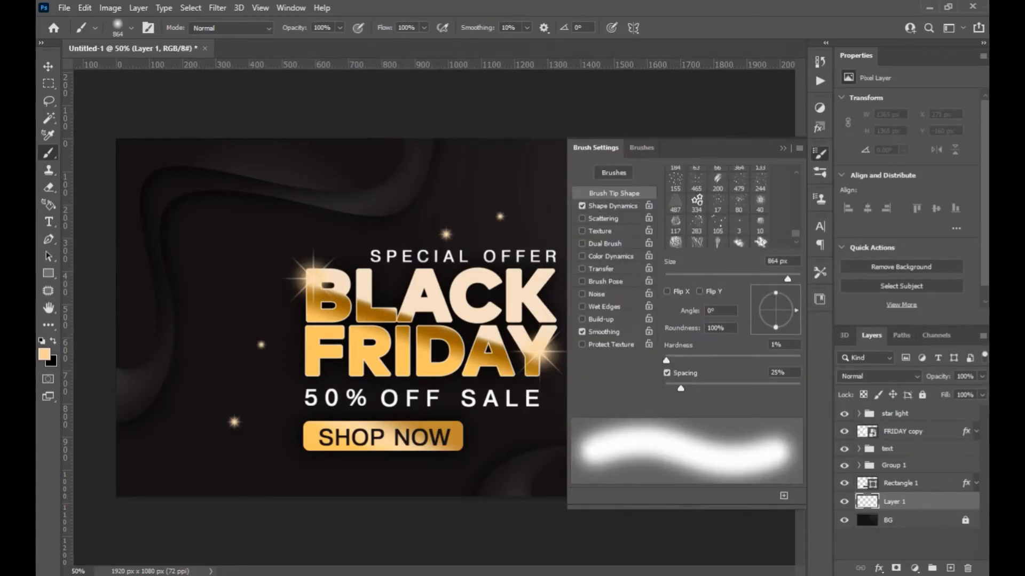
{"action": "left_click", "coordinate": [676, 183]}
{"action": "left_click_drag", "start_coordinate": [673, 389], "coordinate": [663, 389]}
- Paint gold particles around the headline with the brush at 143 px, rotating the tip angle to -136° and 176°
{"action": "left_click_drag", "start_coordinate": [261, 336], "coordinate": [258, 336]}
{"action": "left_click", "coordinate": [258, 411]}
{"action": "mouse_move", "coordinate": [796, 310]}
{"action": "left_mouse_down"}
{"action": "mouse_move", "coordinate": [780, 330]}
{"action": "mouse_move", "coordinate": [761, 324]}
{"action": "left_mouse_up"}
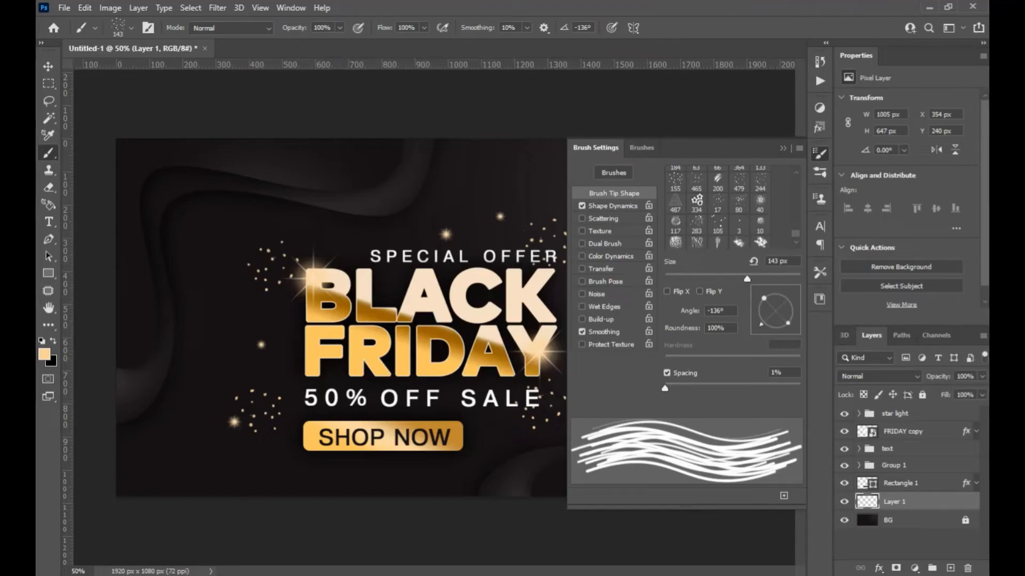
{"action": "left_click_drag", "start_coordinate": [761, 325], "coordinate": [757, 310]}
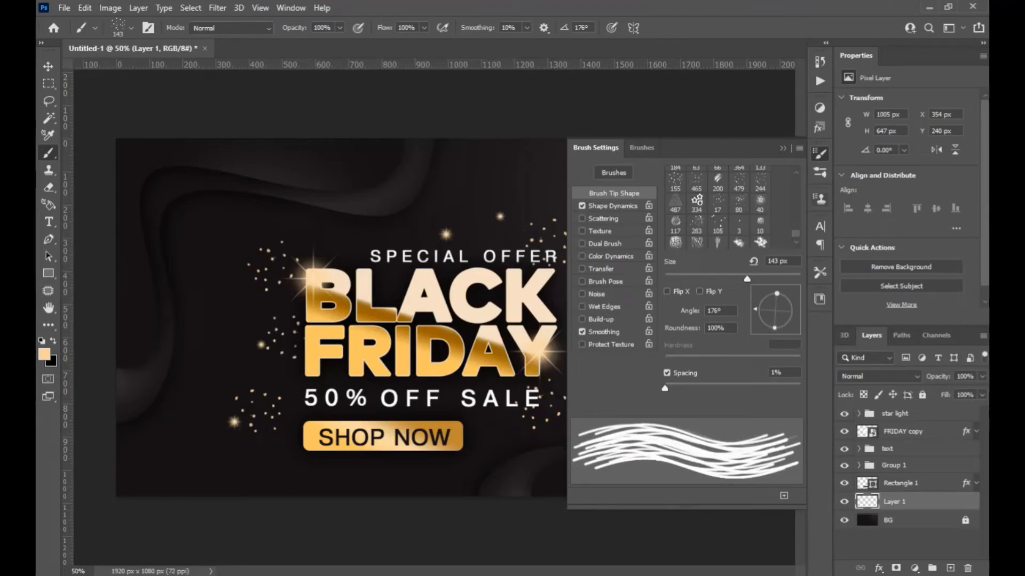
- Review the brush's Shape Dynamics and Scattering options and turn both off
{"action": "left_click", "coordinate": [612, 206]}
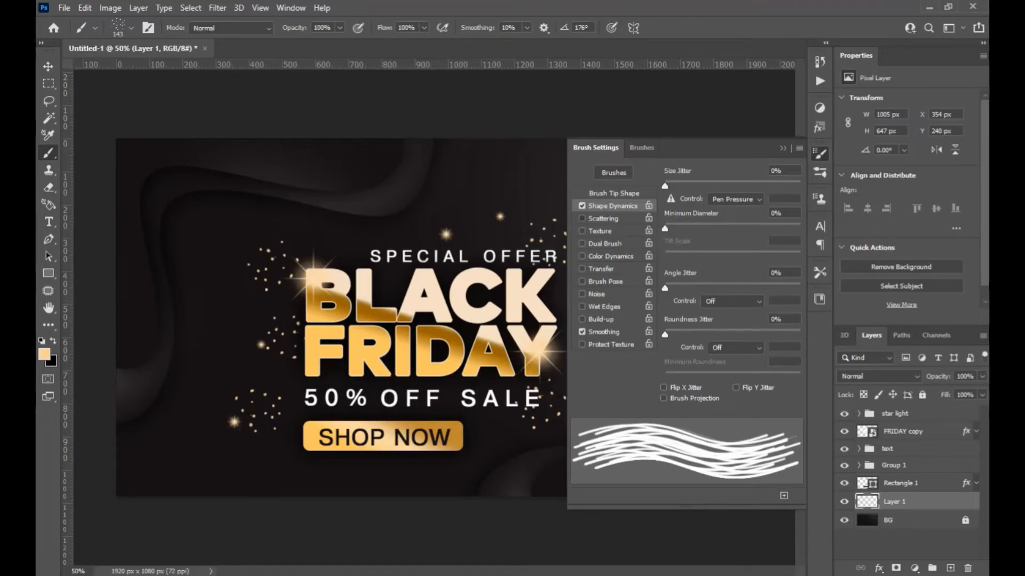
{"action": "left_click", "coordinate": [602, 218]}
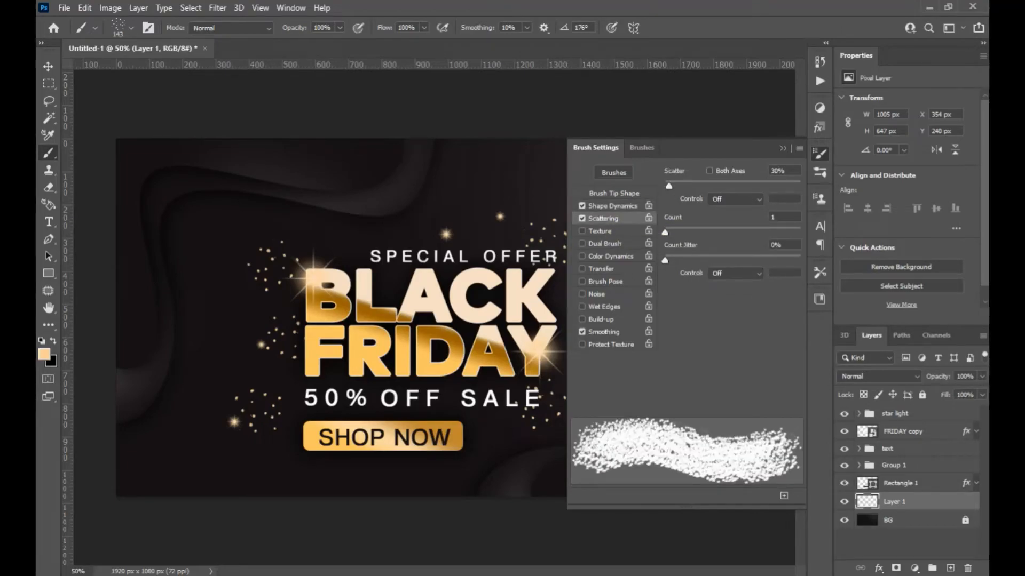
{"action": "left_click", "coordinate": [581, 218]}
{"action": "left_click", "coordinate": [614, 193]}
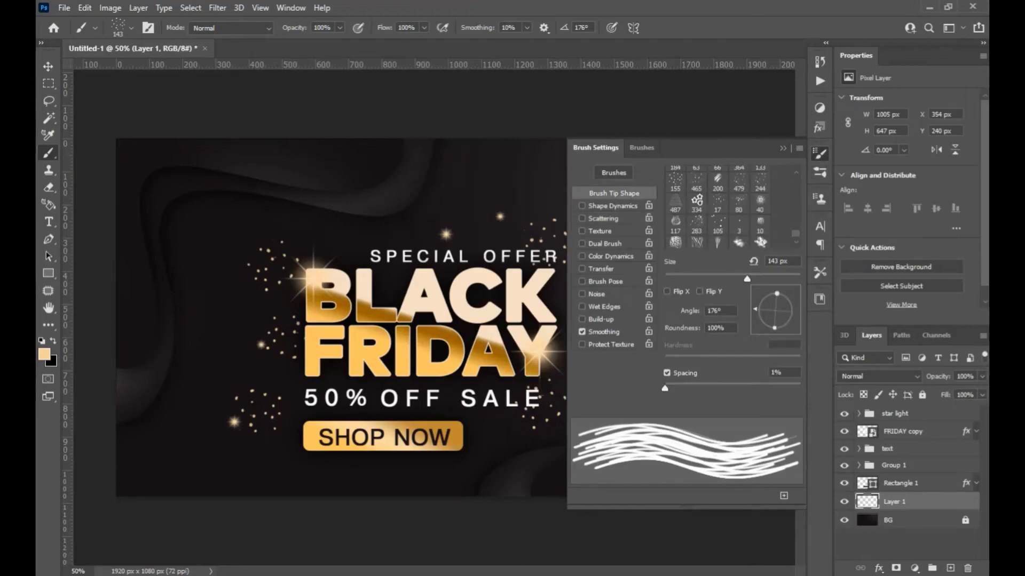
- Enlarge the speckle brush to 223 px and paint particles on both sides of the headline, undoing the unwanted strokes
{"action": "left_click", "coordinate": [820, 154]}
{"action": "left_click_drag", "start_coordinate": [571, 299], "coordinate": [592, 299]}
{"action": "left_click", "coordinate": [599, 314]}
{"action": "mouse_move", "coordinate": [277, 352]}
{"action": "left_mouse_down"}
{"action": "mouse_move", "coordinate": [267, 320]}
{"action": "mouse_move", "coordinate": [272, 363]}
{"action": "left_mouse_up"}
{"action": "left_click_drag", "start_coordinate": [610, 373], "coordinate": [656, 384]}
{"action": "key", "text": "ctrl+z"}
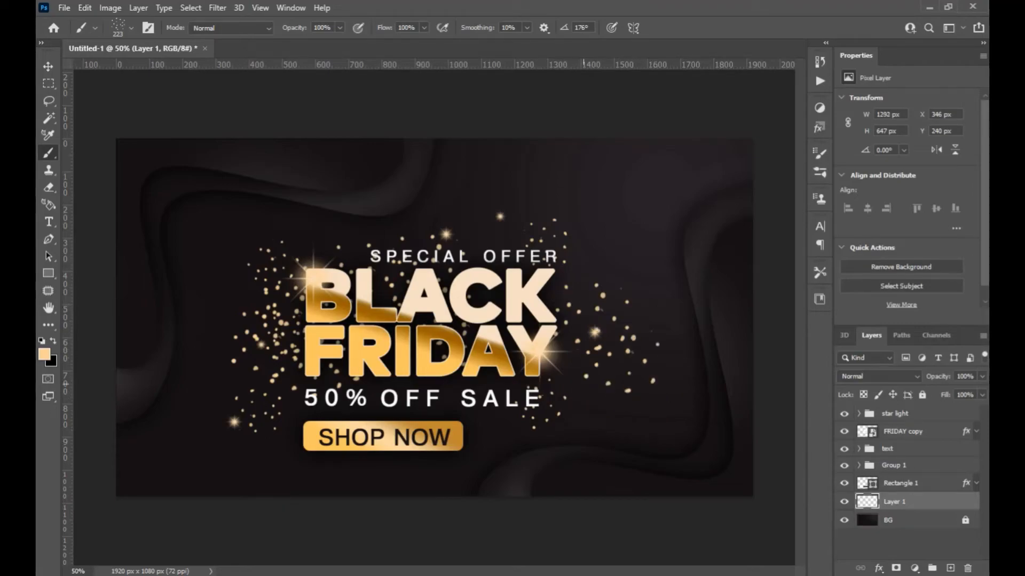
{"action": "left_click_drag", "start_coordinate": [630, 267], "coordinate": [648, 229]}
{"action": "key", "text": "ctrl+z"}
- Paint more gold particles all around the text, including above SPECIAL OFFER and around the 50% OFF SALE line
{"action": "mouse_move", "coordinate": [609, 267]}
{"action": "left_mouse_down"}
{"action": "mouse_move", "coordinate": [640, 299]}
{"action": "mouse_move", "coordinate": [654, 336]}
{"action": "left_mouse_up"}
{"action": "left_click_drag", "start_coordinate": [277, 320], "coordinate": [253, 408]}
{"action": "left_click_drag", "start_coordinate": [381, 245], "coordinate": [386, 231]}
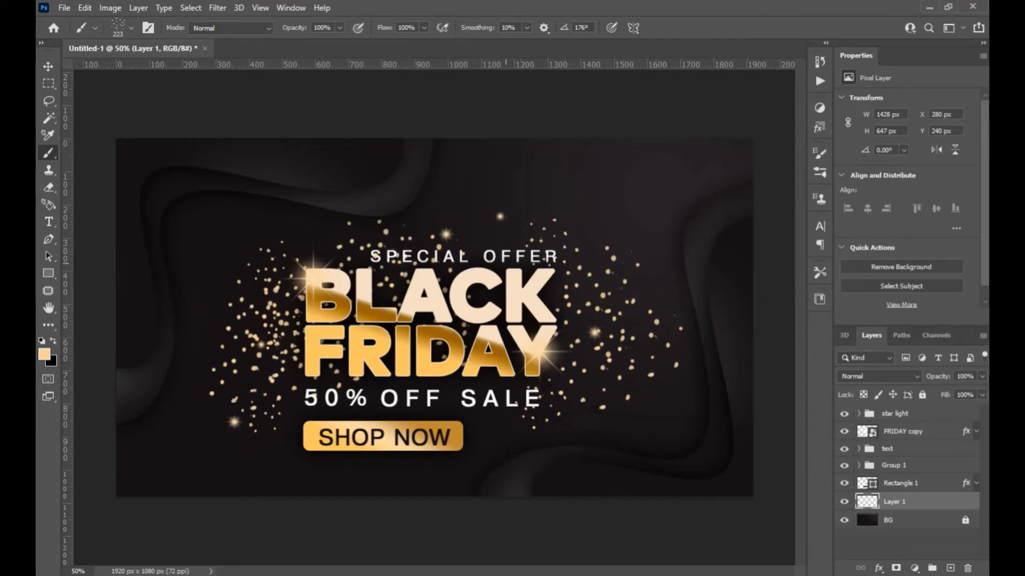
{"action": "left_click_drag", "start_coordinate": [563, 214], "coordinate": [610, 277]}
{"action": "left_click", "coordinate": [620, 375]}
{"action": "left_click_drag", "start_coordinate": [331, 408], "coordinate": [504, 410]}
{"action": "left_click", "coordinate": [323, 255]}
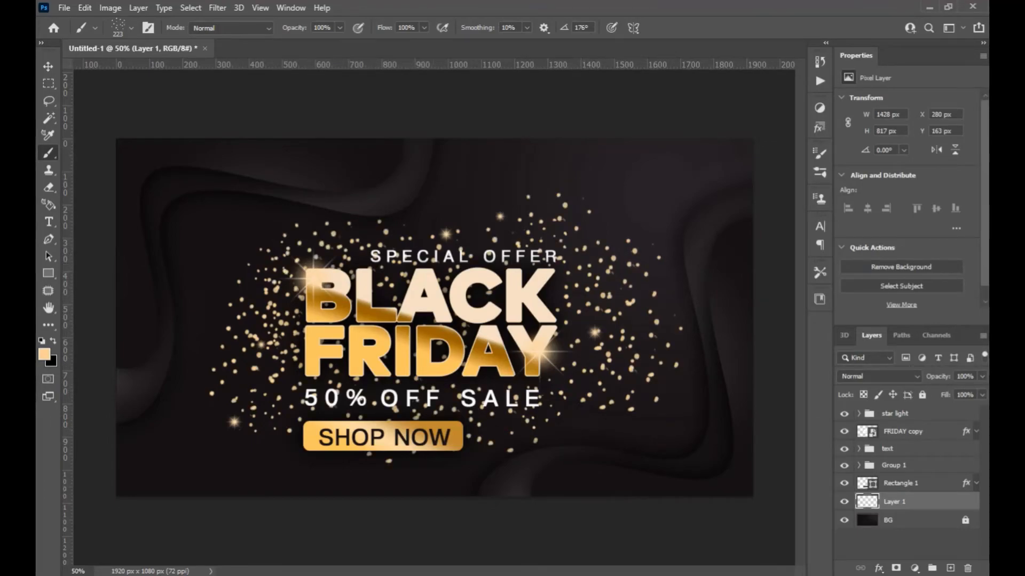
- Erase the particles behind the SPECIAL OFFER text with a soft eraser of about 105 px
{"action": "key", "text": "v"}
{"action": "key", "text": "e"}
{"action": "right_click", "coordinate": [491, 267], "text": "alt"}
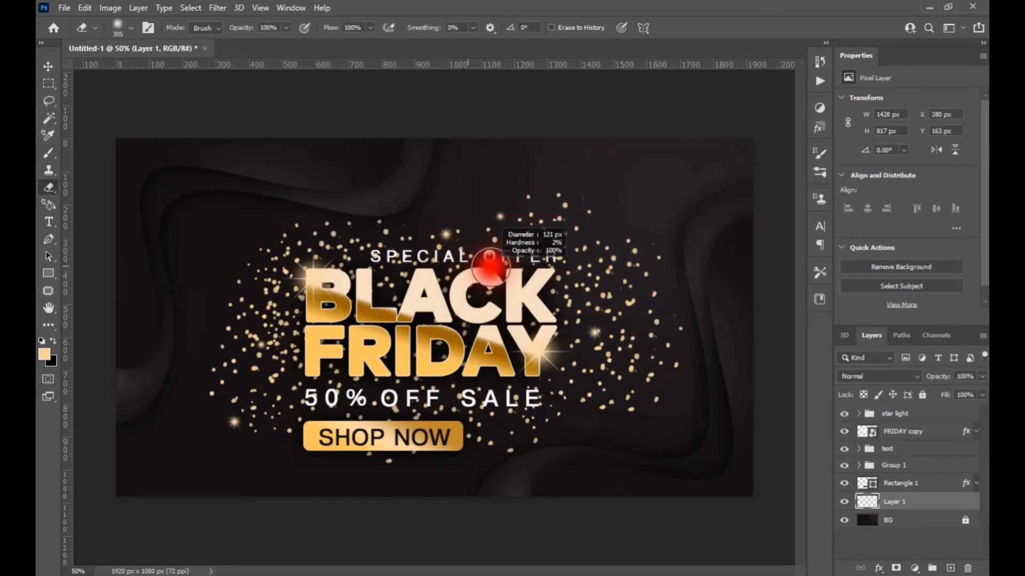
{"action": "left_click_drag", "start_coordinate": [374, 256], "coordinate": [562, 259]}
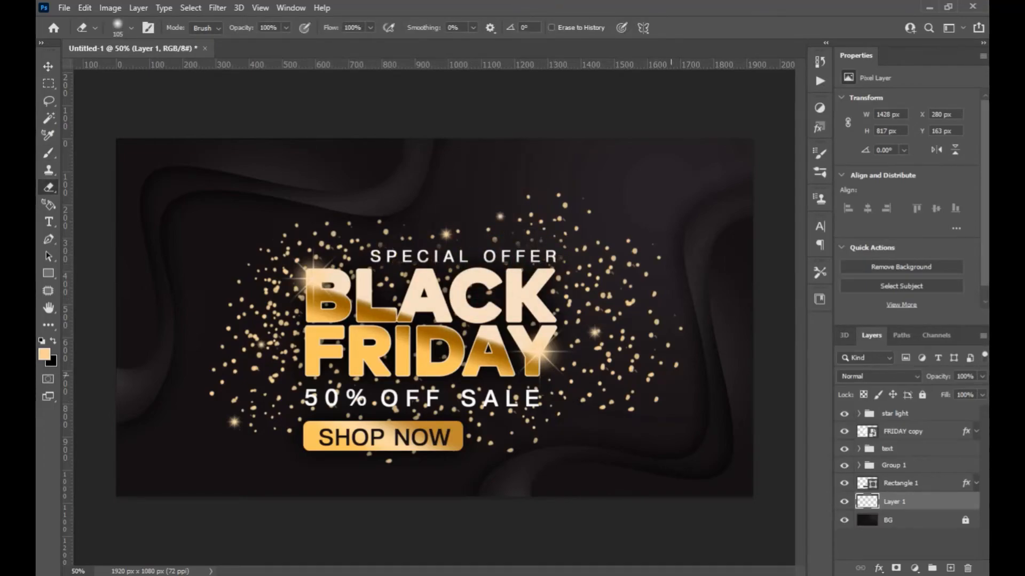
- Fade scattered particles around the headline and behind the 50% OFF SALE text with soft eraser dabs
{"action": "left_click", "coordinate": [631, 404]}
{"action": "left_click", "coordinate": [602, 344]}
{"action": "left_click", "coordinate": [623, 335]}
{"action": "left_click", "coordinate": [604, 295]}
{"action": "left_click", "coordinate": [573, 293]}
{"action": "left_click", "coordinate": [604, 267]}
{"action": "left_click", "coordinate": [272, 378]}
{"action": "left_click", "coordinate": [271, 305]}
{"action": "left_click", "coordinate": [274, 262]}
{"action": "left_click", "coordinate": [277, 344]}
{"action": "left_click", "coordinate": [295, 262]}
{"action": "left_click", "coordinate": [264, 350]}
{"action": "left_click", "coordinate": [279, 318]}
{"action": "left_click", "coordinate": [273, 406]}
{"action": "mouse_move", "coordinate": [315, 396]}
{"action": "left_mouse_down"}
{"action": "mouse_move", "coordinate": [487, 402]}
{"action": "mouse_move", "coordinate": [358, 433]}
{"action": "left_mouse_up"}
{"action": "left_click", "coordinate": [286, 252]}
{"action": "left_click", "coordinate": [354, 241]}
{"action": "left_click", "coordinate": [342, 248]}
{"action": "left_click", "coordinate": [347, 259]}
{"action": "left_click", "coordinate": [333, 233]}
{"action": "left_click", "coordinate": [386, 231]}
{"action": "left_click", "coordinate": [410, 238]}
{"action": "left_click", "coordinate": [566, 205]}
{"action": "left_click", "coordinate": [560, 219]}
{"action": "left_click", "coordinate": [613, 258]}
{"action": "left_click", "coordinate": [609, 269]}
{"action": "left_click", "coordinate": [584, 248]}
{"action": "left_click", "coordinate": [579, 268]}
{"action": "left_click", "coordinate": [630, 303]}
{"action": "key", "text": "v"}
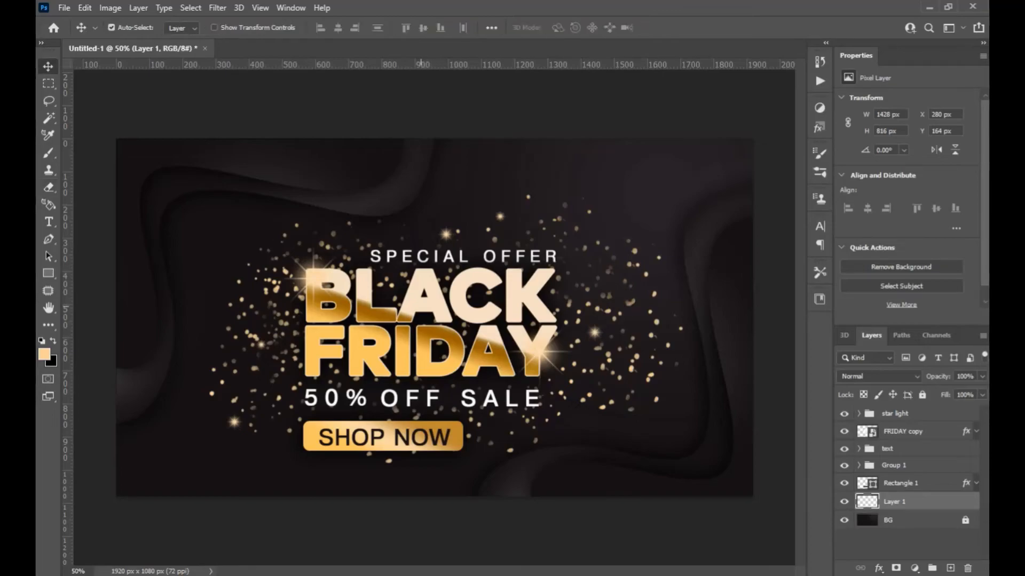
- Copy the layer style of Rectangle 1 onto the particle layer, Layer 1, keeping it on the button too
{"action": "left_click_drag", "start_coordinate": [966, 484], "coordinate": [941, 539]}
{"action": "key", "text": "ctrl+z"}
{"action": "left_click", "coordinate": [977, 484]}
{"action": "left_click", "coordinate": [976, 526]}
{"action": "left_click", "coordinate": [976, 476]}
- Strengthen and tighten the drop shadow of the BLACK FRIDAY headline layer, FRIDAY copy
{"action": "key", "text": "ctrl+plus"}
{"action": "key", "text": "ctrl+plus"}
{"action": "key", "text": "ctrl+plus"}
{"action": "left_click_drag", "start_coordinate": [342, 406], "coordinate": [603, 201]}
{"action": "left_click", "coordinate": [581, 275]}
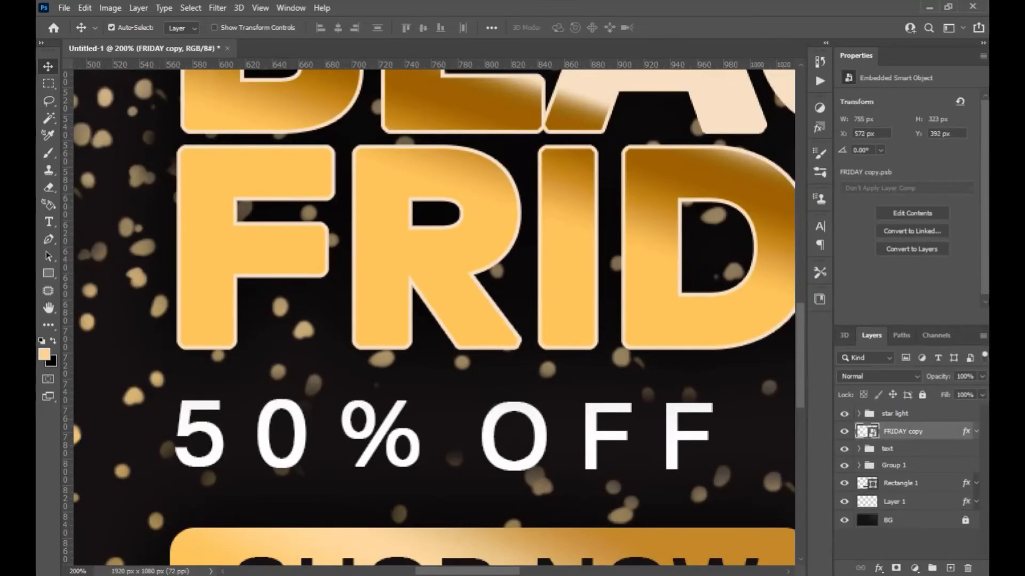
{"action": "double_click", "coordinate": [937, 432]}
{"action": "left_click", "coordinate": [479, 284]}
{"action": "left_click_drag", "start_coordinate": [709, 189], "coordinate": [736, 189]}
{"action": "left_click_drag", "start_coordinate": [692, 259], "coordinate": [674, 229]}
{"action": "left_click_drag", "start_coordinate": [734, 189], "coordinate": [734, 189]}
{"action": "key", "text": "Return"}
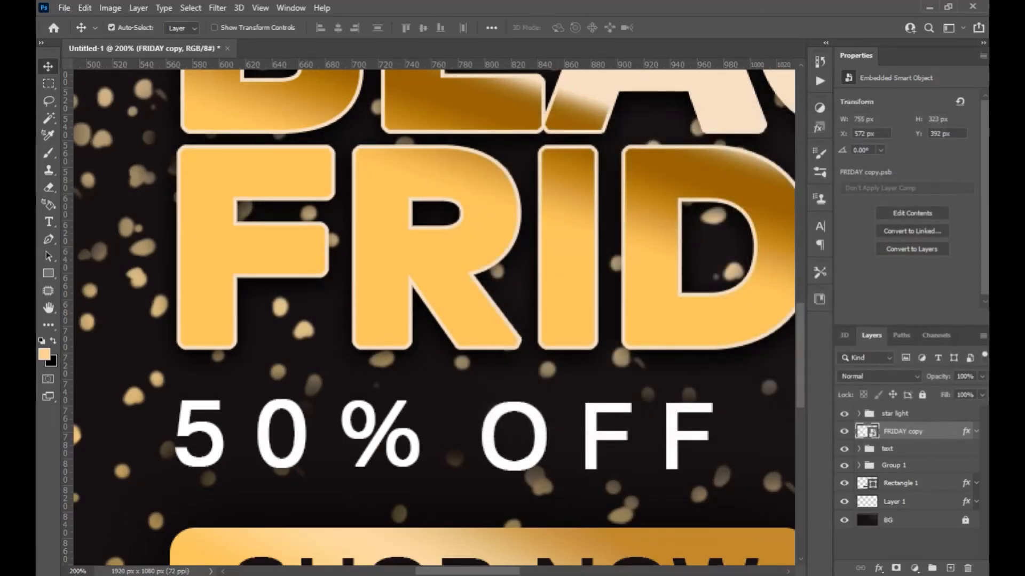
- Refine the headline's drop shadow to 99% opacity, 11 px distance, 18% spread and 24 px size
{"action": "key", "text": "ctrl+minus"}
{"action": "key", "text": "ctrl+minus"}
{"action": "left_click_drag", "start_coordinate": [641, 318], "coordinate": [606, 341]}
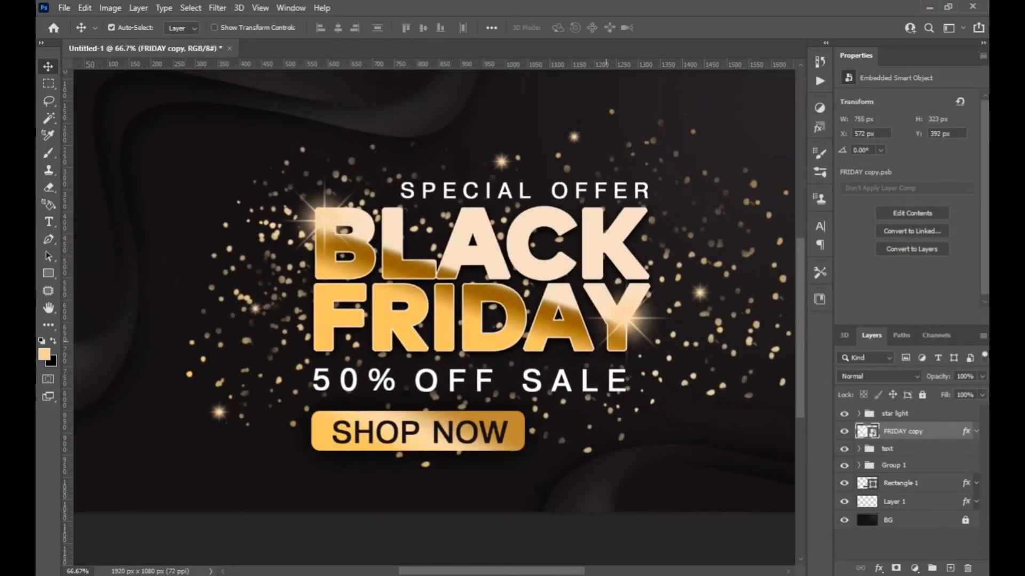
{"action": "double_click", "coordinate": [938, 432]}
{"action": "left_click_drag", "start_coordinate": [613, 117], "coordinate": [799, 21]}
{"action": "left_click", "coordinate": [744, 213]}
{"action": "mouse_move", "coordinate": [829, 125]}
{"action": "left_mouse_down"}
{"action": "mouse_move", "coordinate": [830, 154]}
{"action": "mouse_move", "coordinate": [834, 140]}
{"action": "left_mouse_up"}
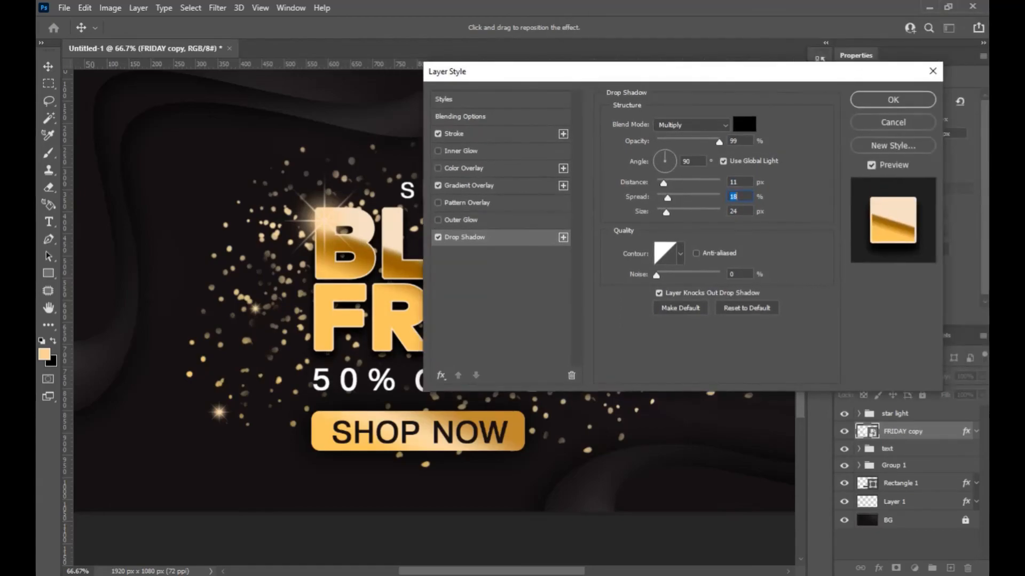
{"action": "key", "text": "Return"}
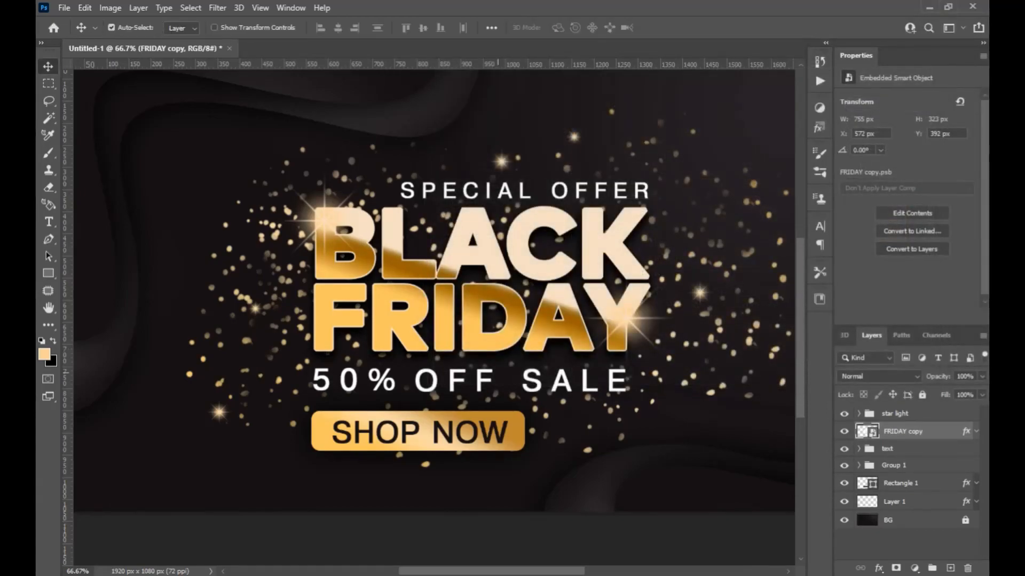
- Set the SHOP NOW button's drop shadow to 2 px distance, 19% spread and 29 px size
{"action": "left_click", "coordinate": [900, 483]}
{"action": "double_click", "coordinate": [939, 483]}
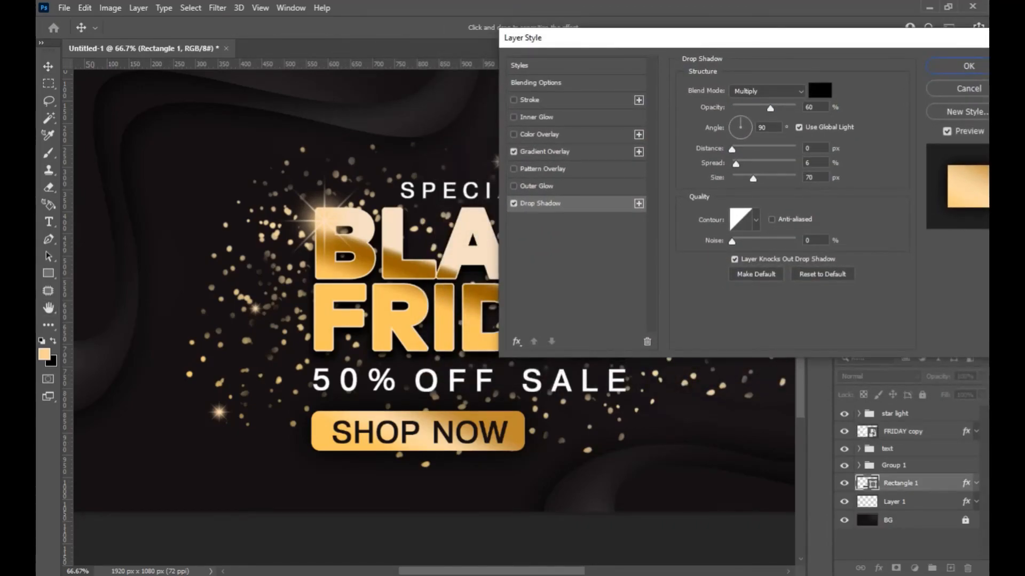
{"action": "left_click_drag", "start_coordinate": [732, 150], "coordinate": [743, 179]}
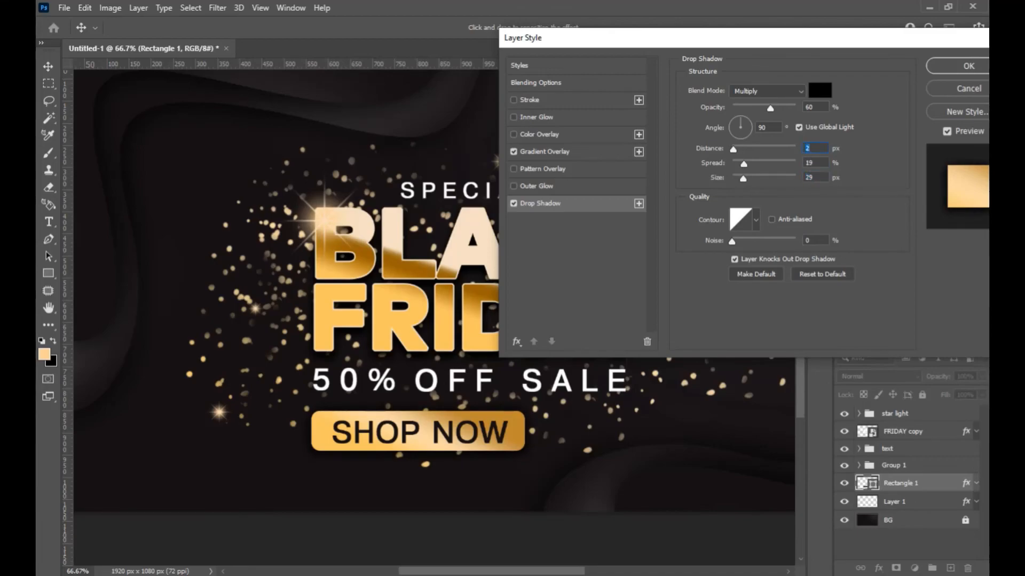
{"action": "left_click", "coordinate": [969, 65]}
{"action": "key", "text": "ctrl+minus"}
{"action": "key", "text": "ctrl+minus"}
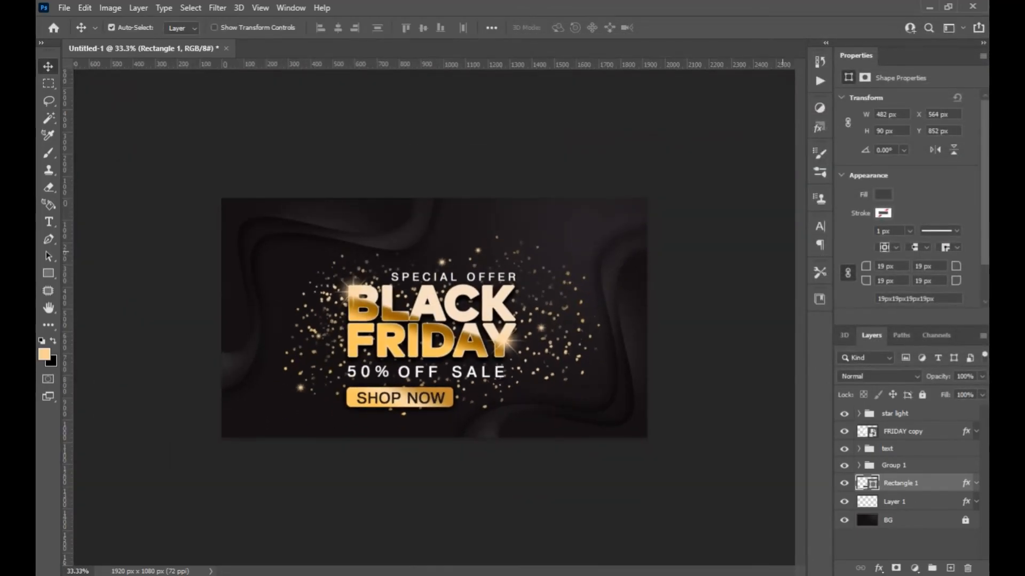
- Lower the opacity of the gold particle layer, Layer 1, to 34%
{"action": "left_click", "coordinate": [894, 502]}
{"action": "left_click", "coordinate": [982, 376]}
{"action": "left_click_drag", "start_coordinate": [984, 392], "coordinate": [939, 392]}
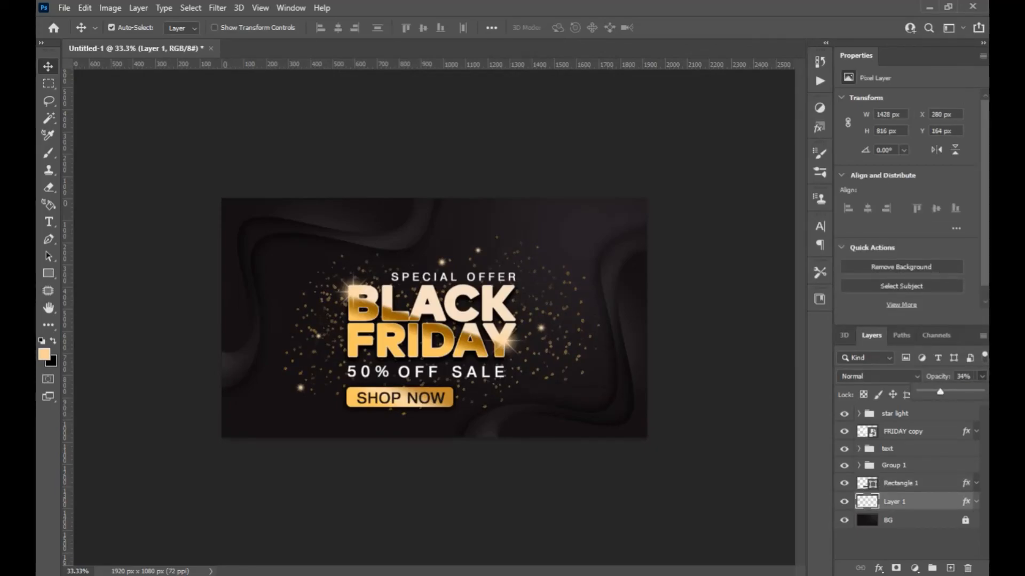
- Duplicate the gold particle layer, Layer 1, and rotate the copy by about -173°
{"action": "key", "text": "ctrl+j"}
{"action": "key", "text": "ctrl+t"}
{"action": "left_click_drag", "start_coordinate": [650, 448], "coordinate": [270, 184]}
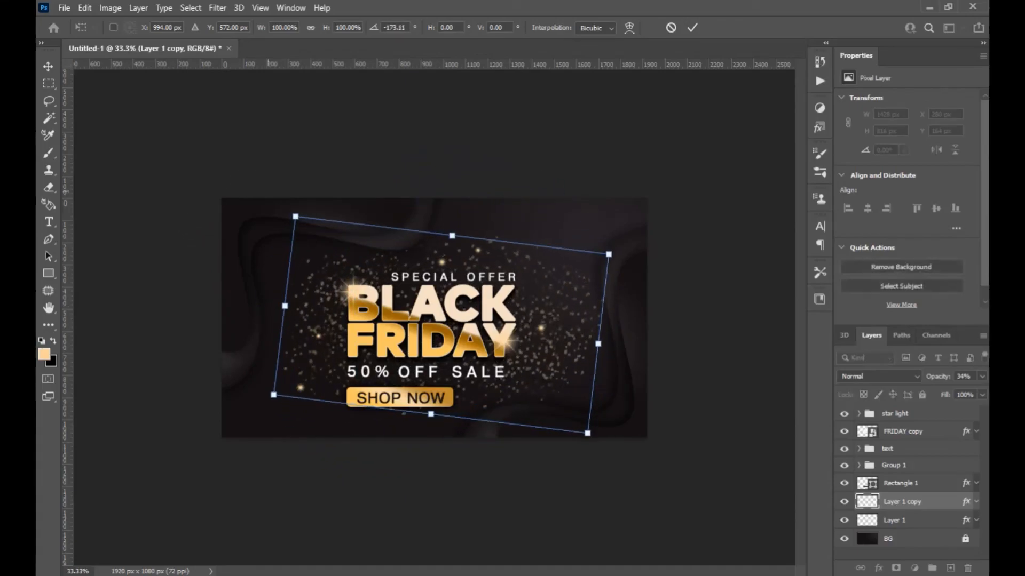
{"action": "key", "text": "Return"}
- Set the particle copy to 100% opacity and shift it slightly upward to about X 288 px, Y 135 px
{"action": "key", "text": "0"}
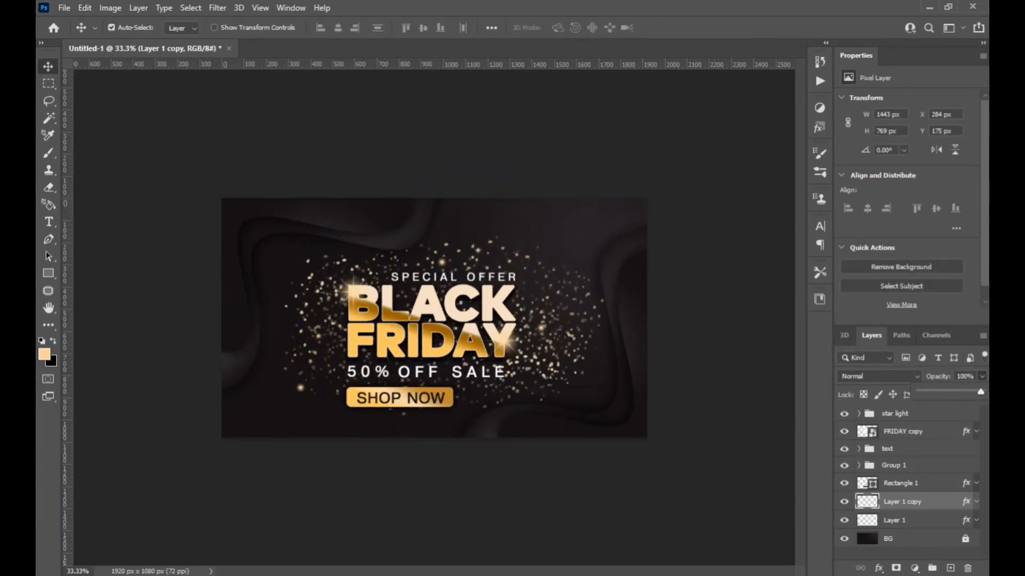
{"action": "key", "text": "ctrl+plus"}
{"action": "mouse_move", "coordinate": [649, 363]}
{"action": "left_mouse_down"}
{"action": "mouse_move", "coordinate": [645, 380]}
{"action": "mouse_move", "coordinate": [657, 366]}
{"action": "left_mouse_up"}
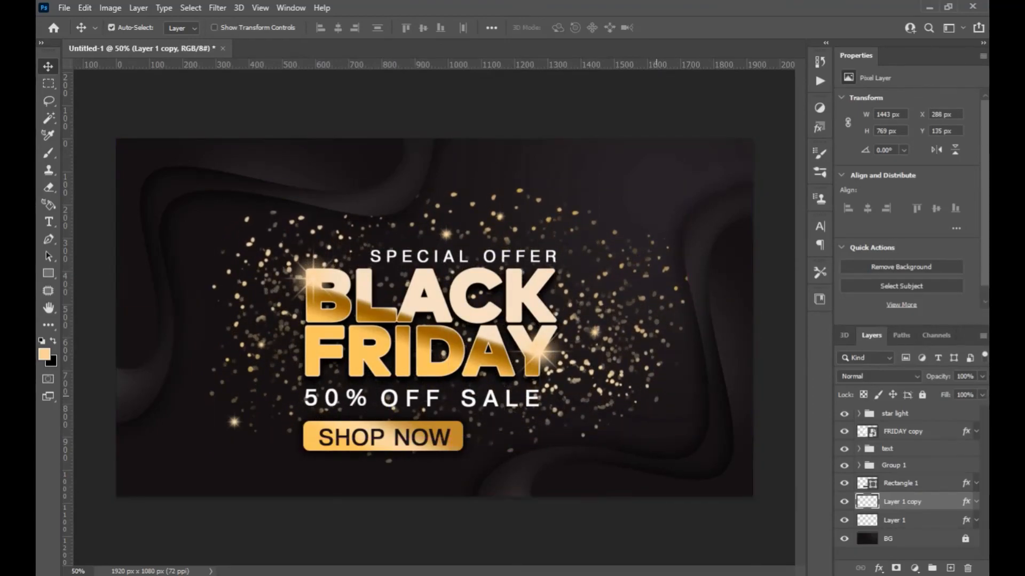
- Lower the opacity of the original particle layer, Layer 1, to 18%
{"action": "left_click", "coordinate": [908, 520]}
{"action": "left_click", "coordinate": [982, 377]}
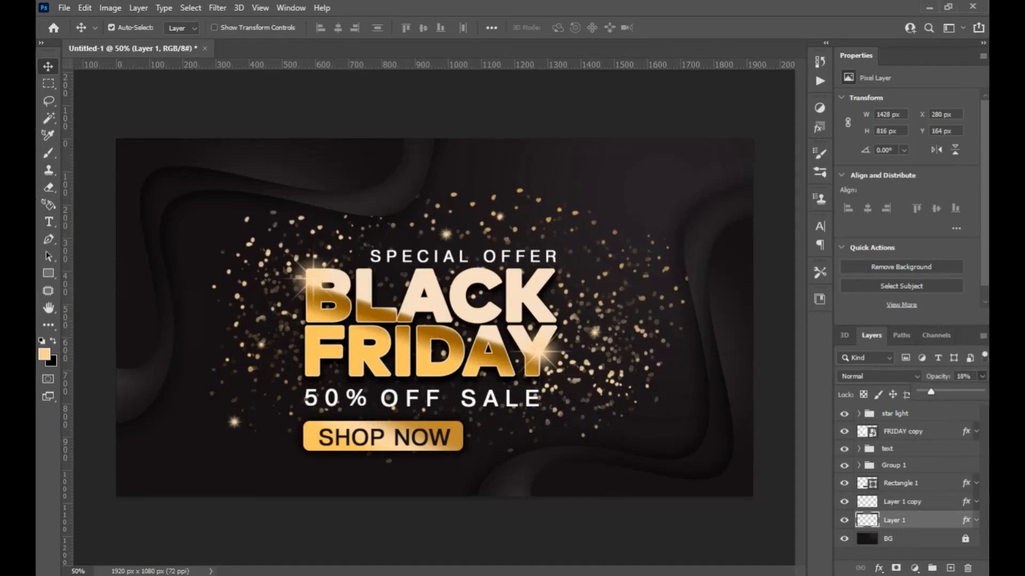
- Activate the Eraser with the brighter particle layer, Layer 1 copy, as its target
{"action": "key", "text": "ctrl+minus"}
{"action": "key", "text": "e"}
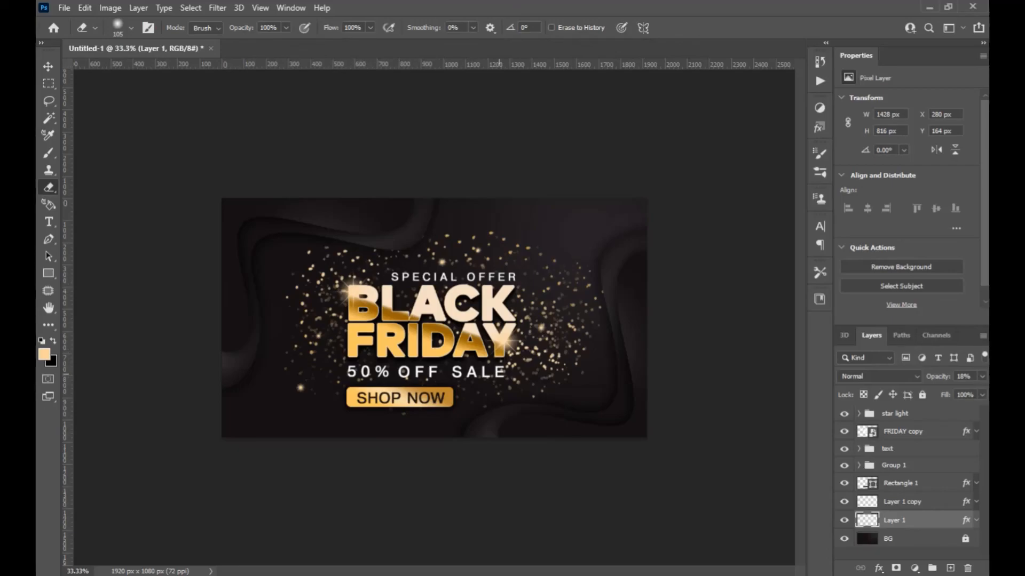
{"action": "key", "text": "alt+bracketright"}
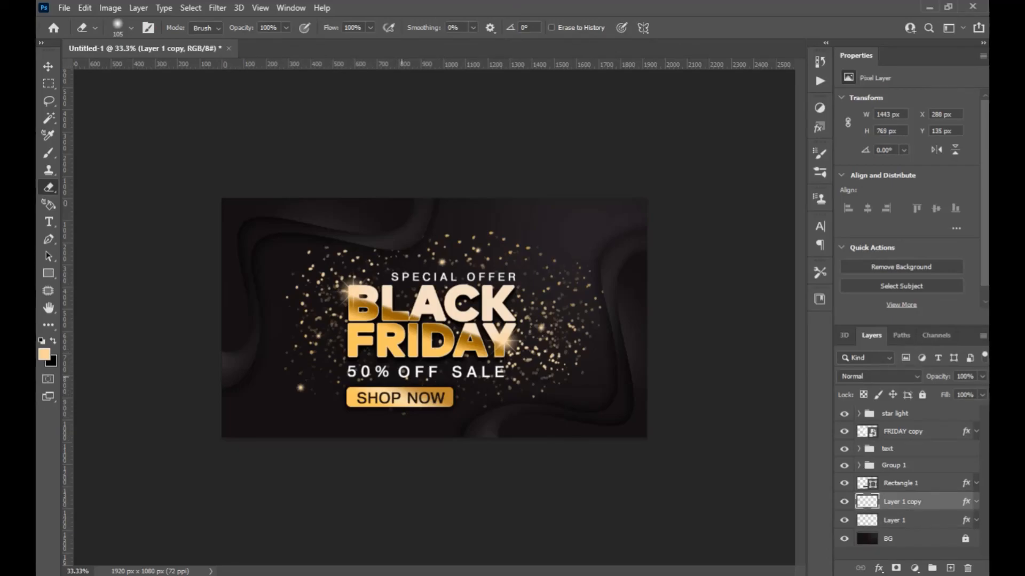